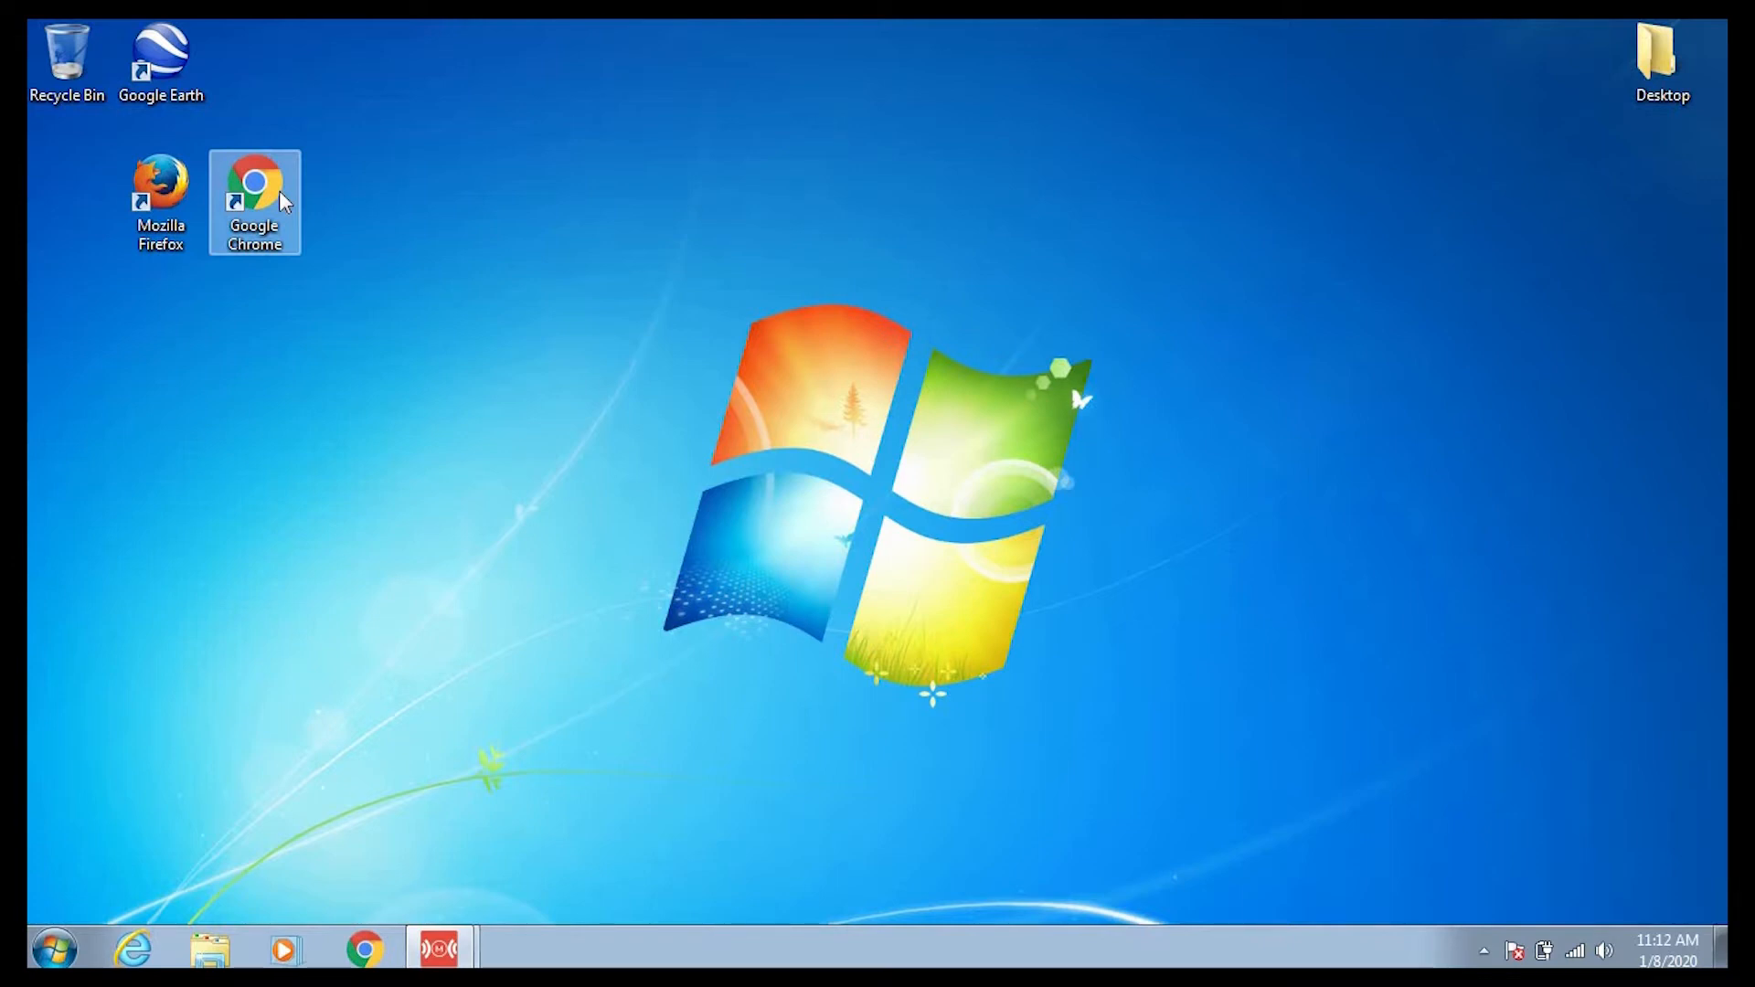
Launch Google Chrome and load myphone.citizens.coop/Notify.
double_click(279, 194)
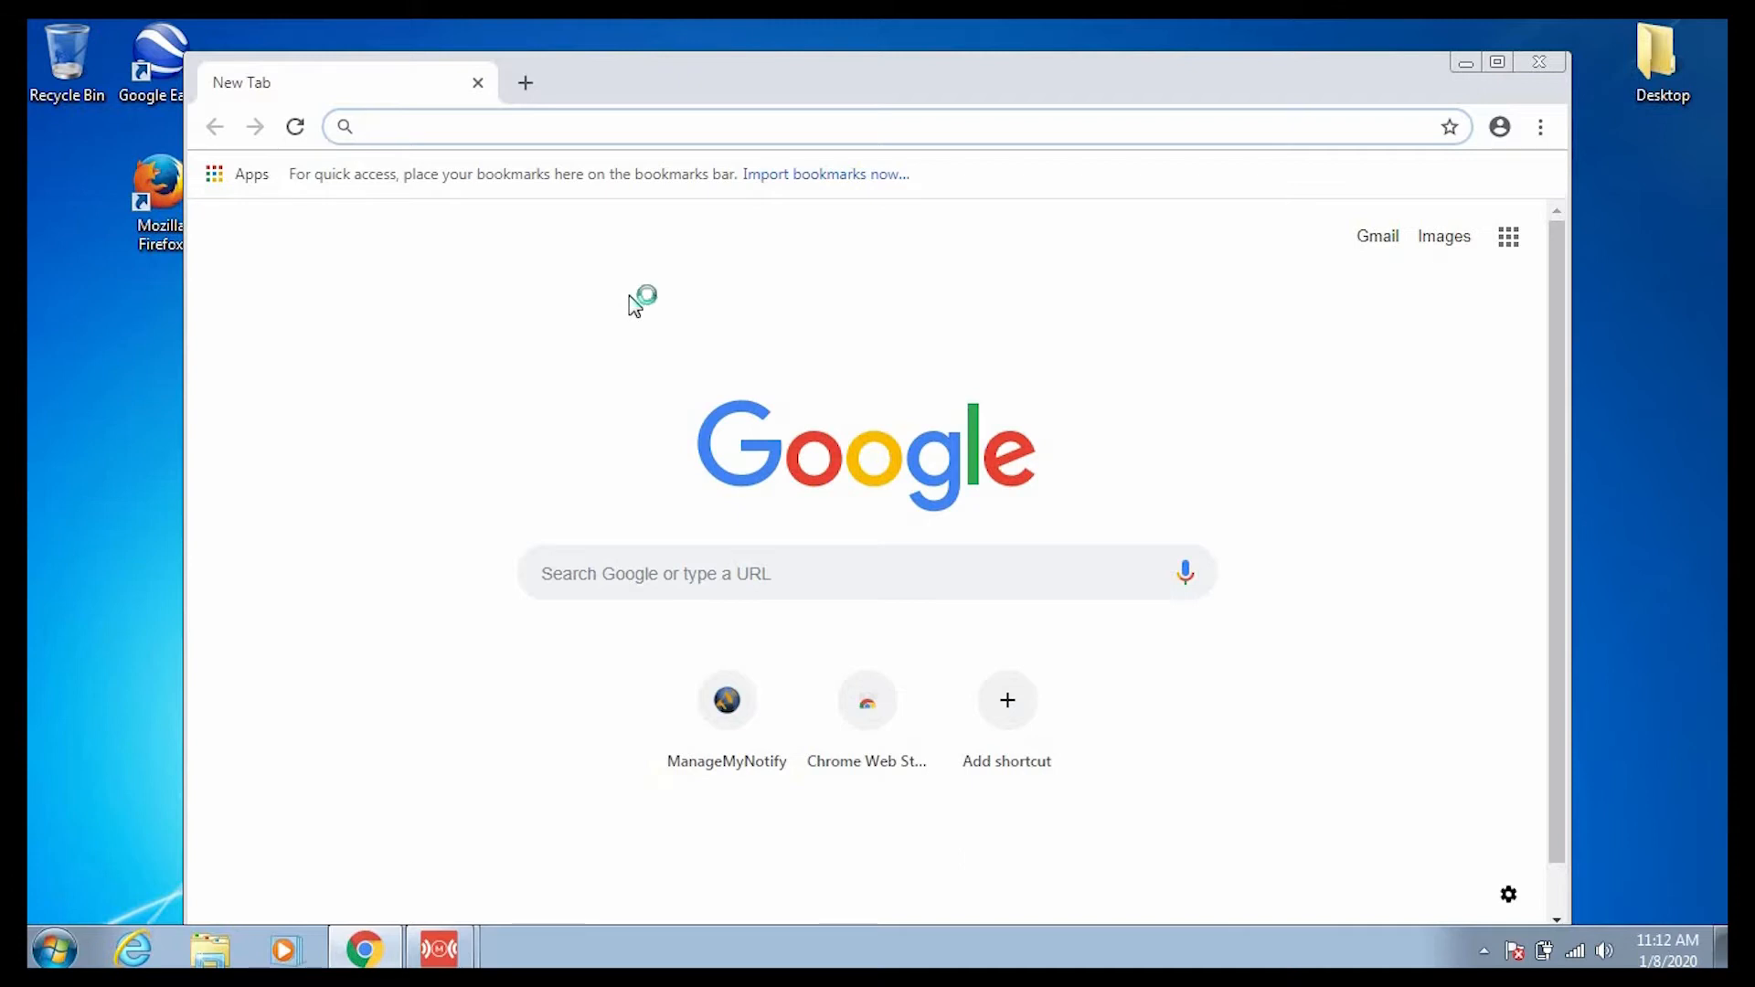
text(m)
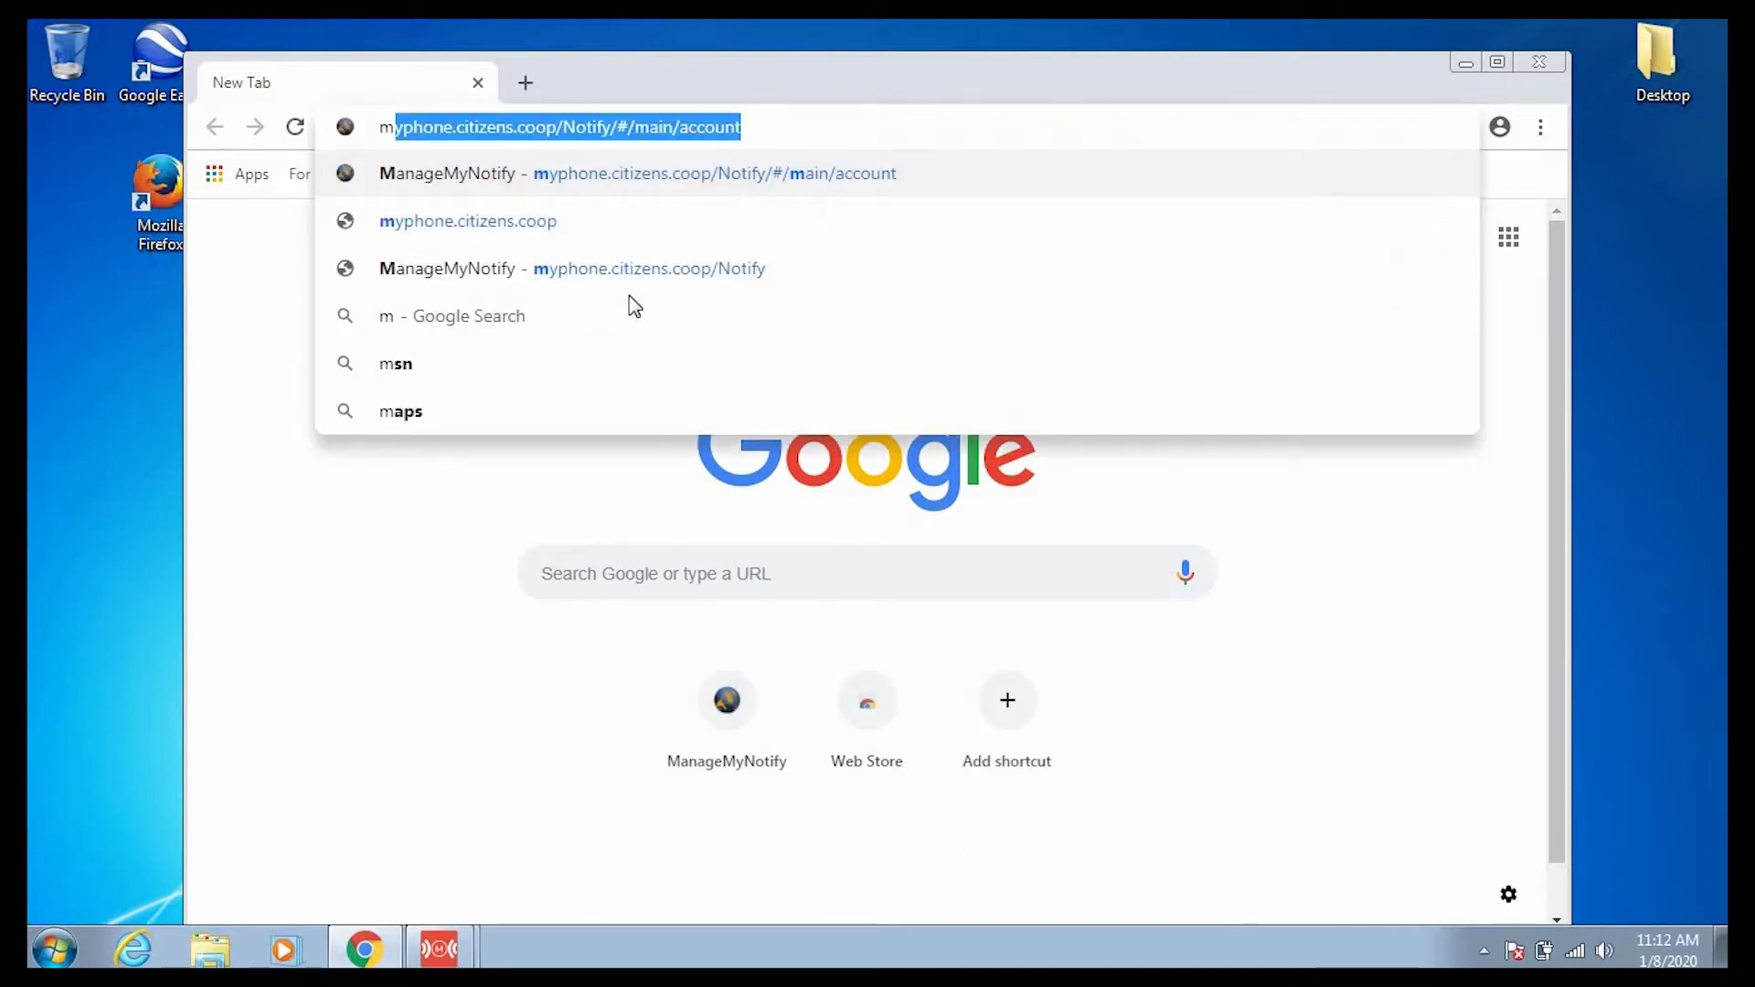
text(yphone.co)
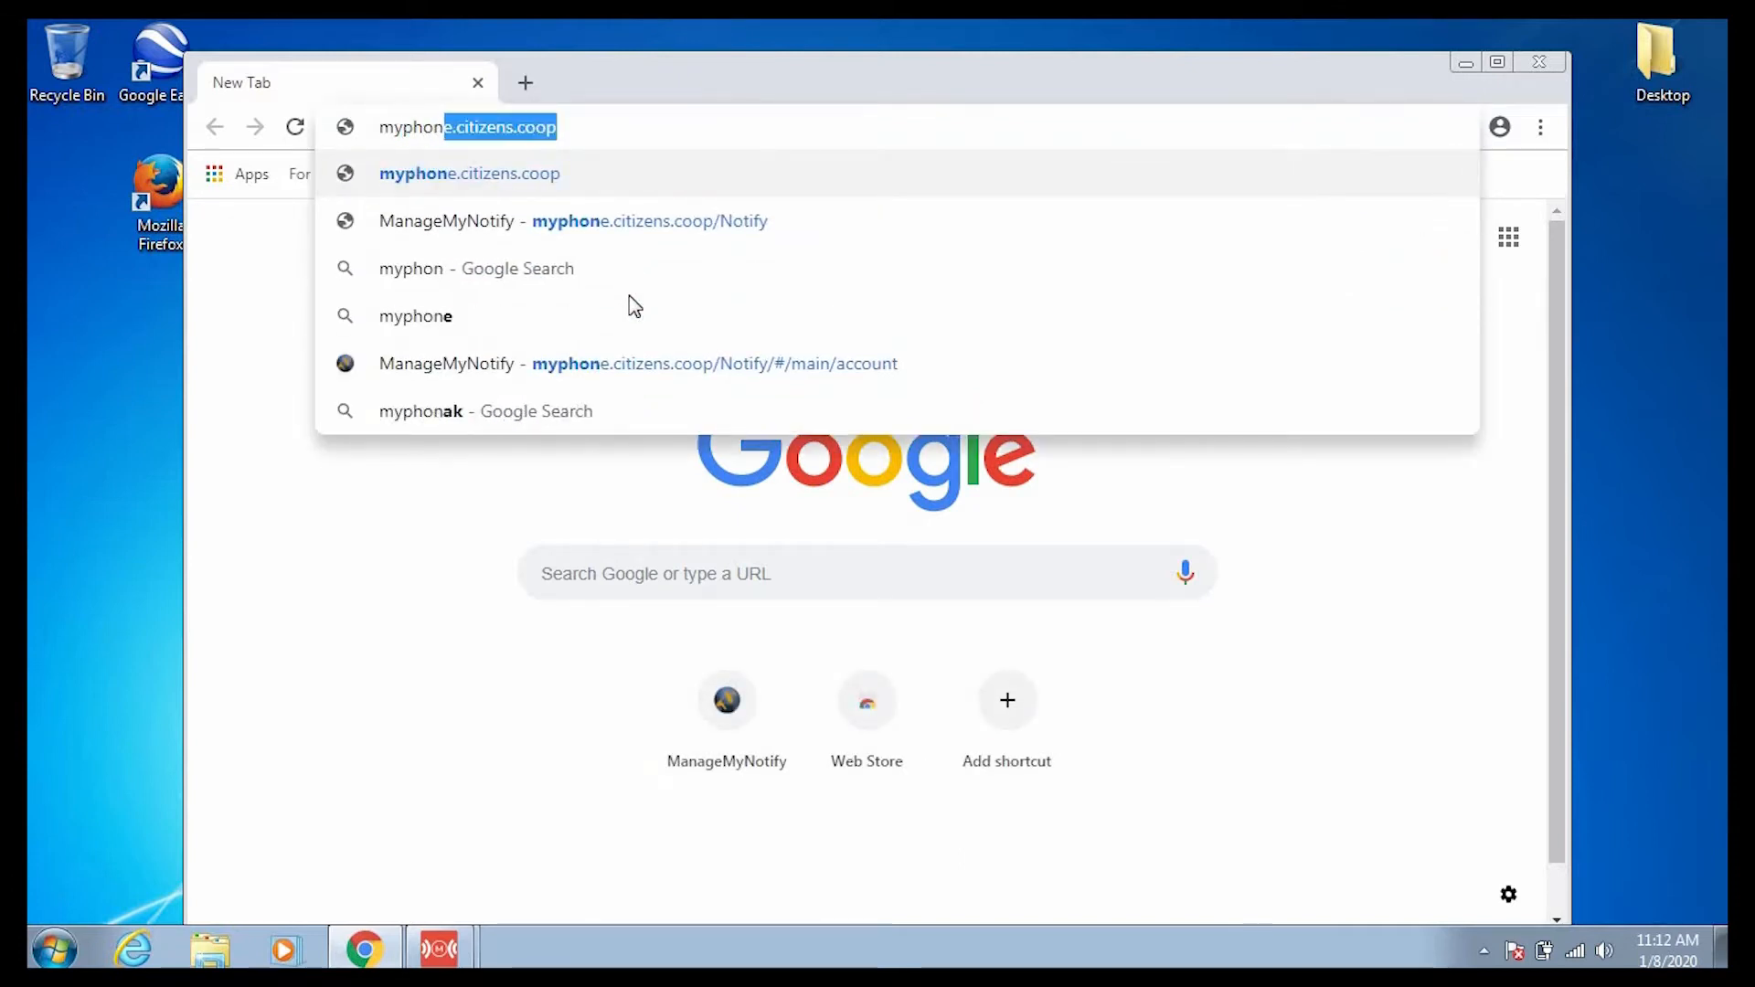
key(Delete)
text(.co)
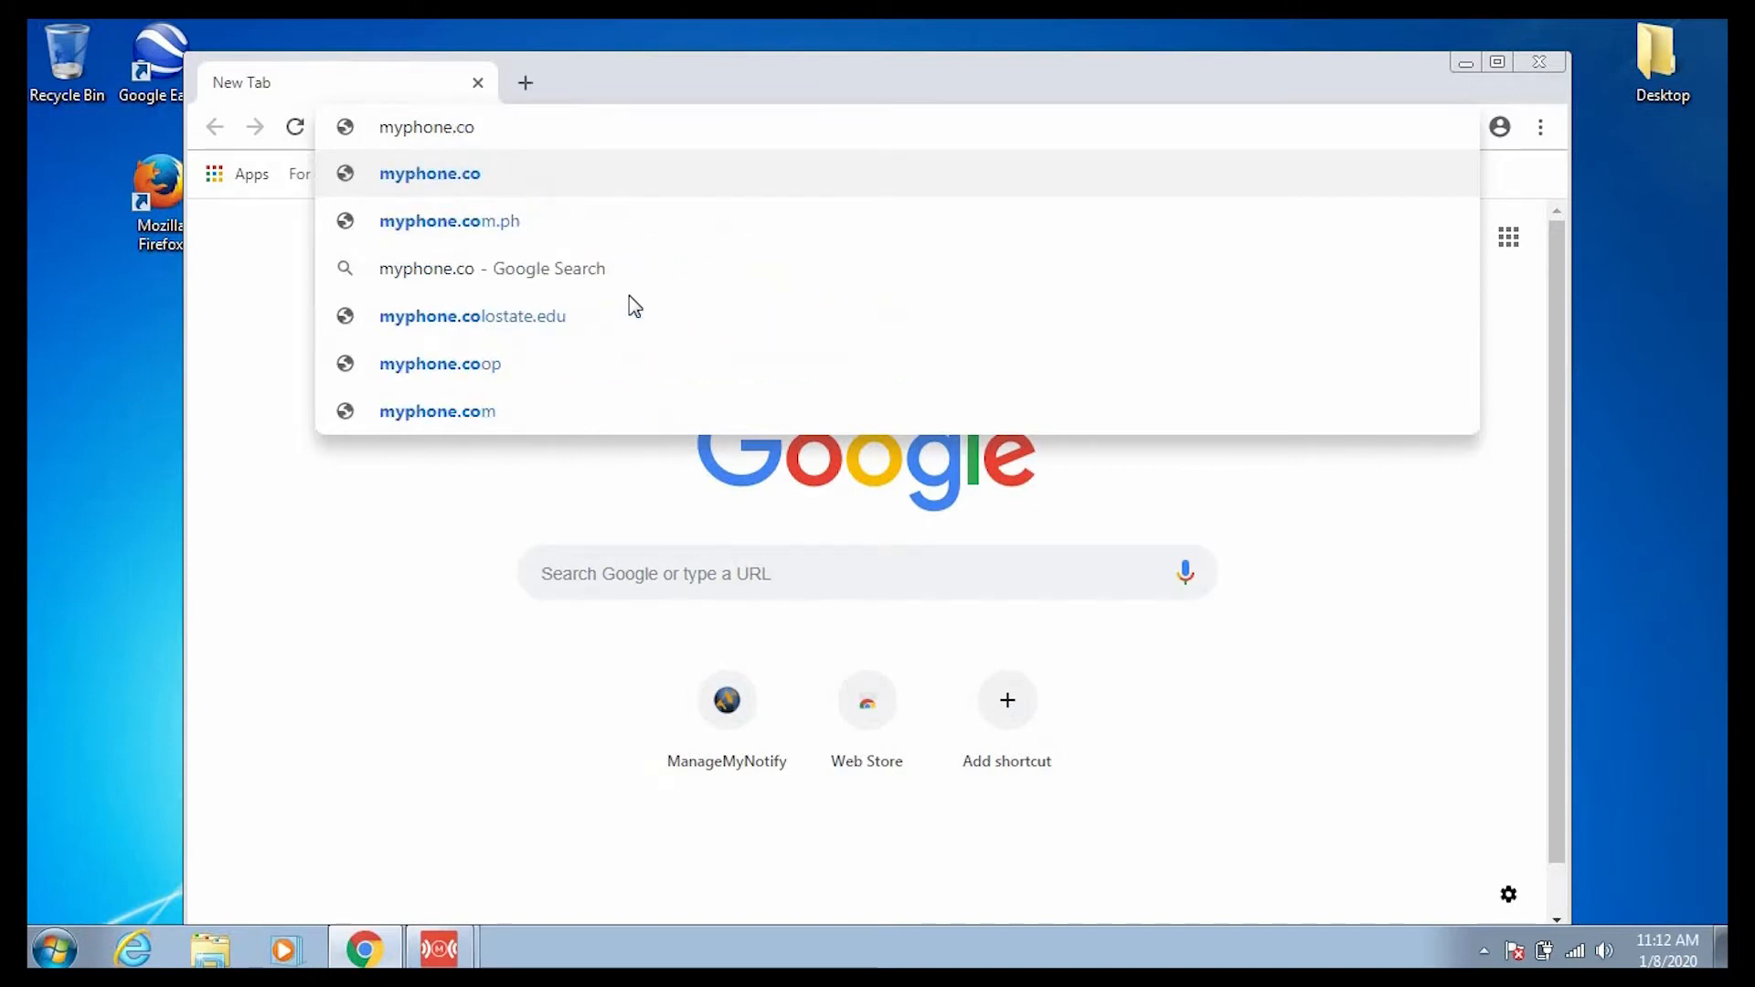
key(BackSpace)
text(itzi)
key(BackSpace)
key(BackSpace)
text(izens.coop/Notify)
key(Return)
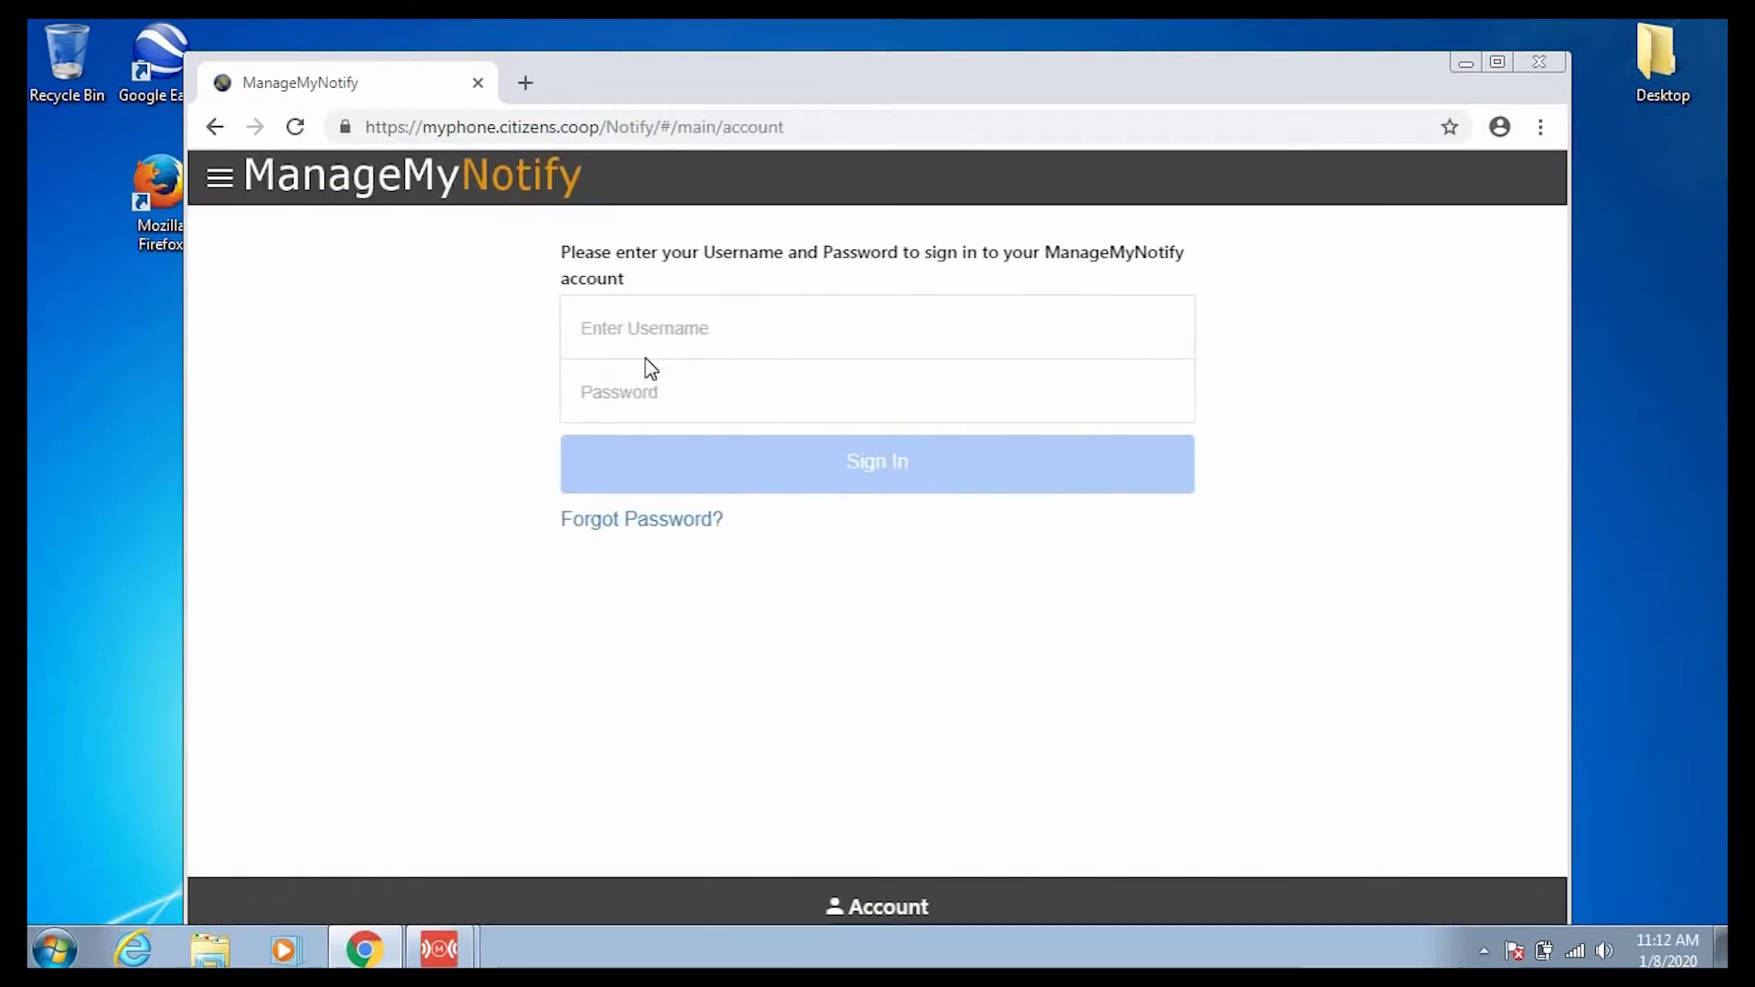
Enter the account username in the sign-in form's Username field.
click(754, 340)
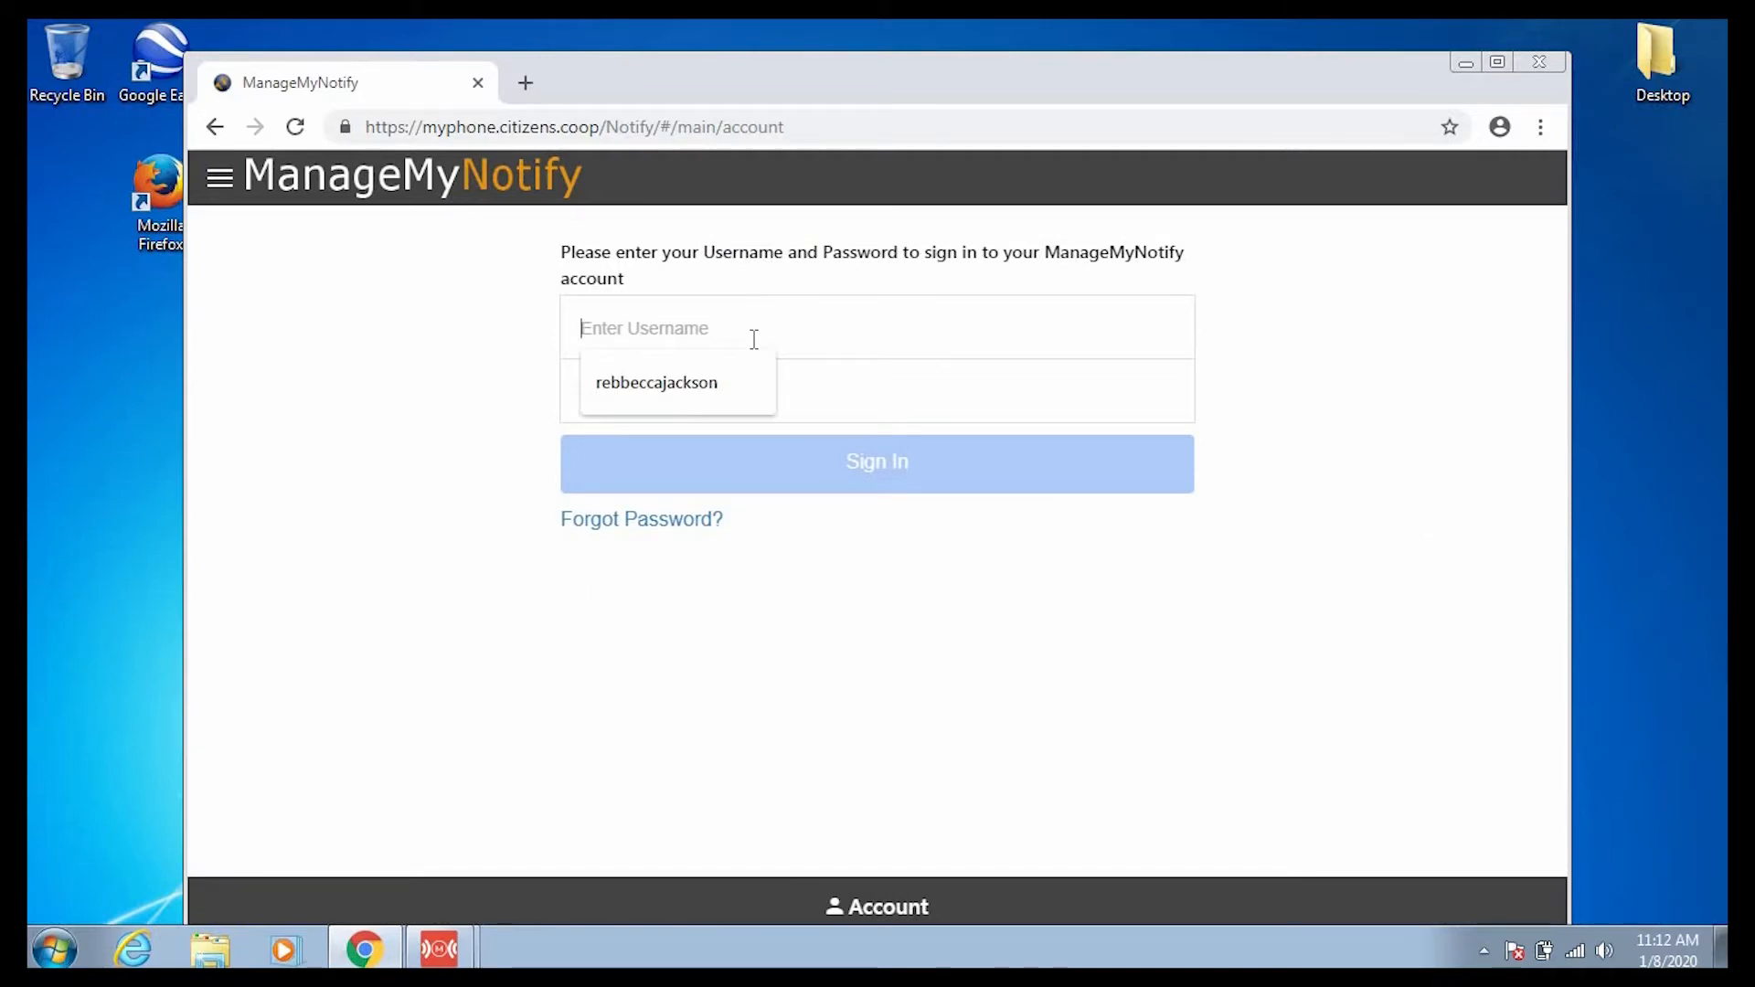
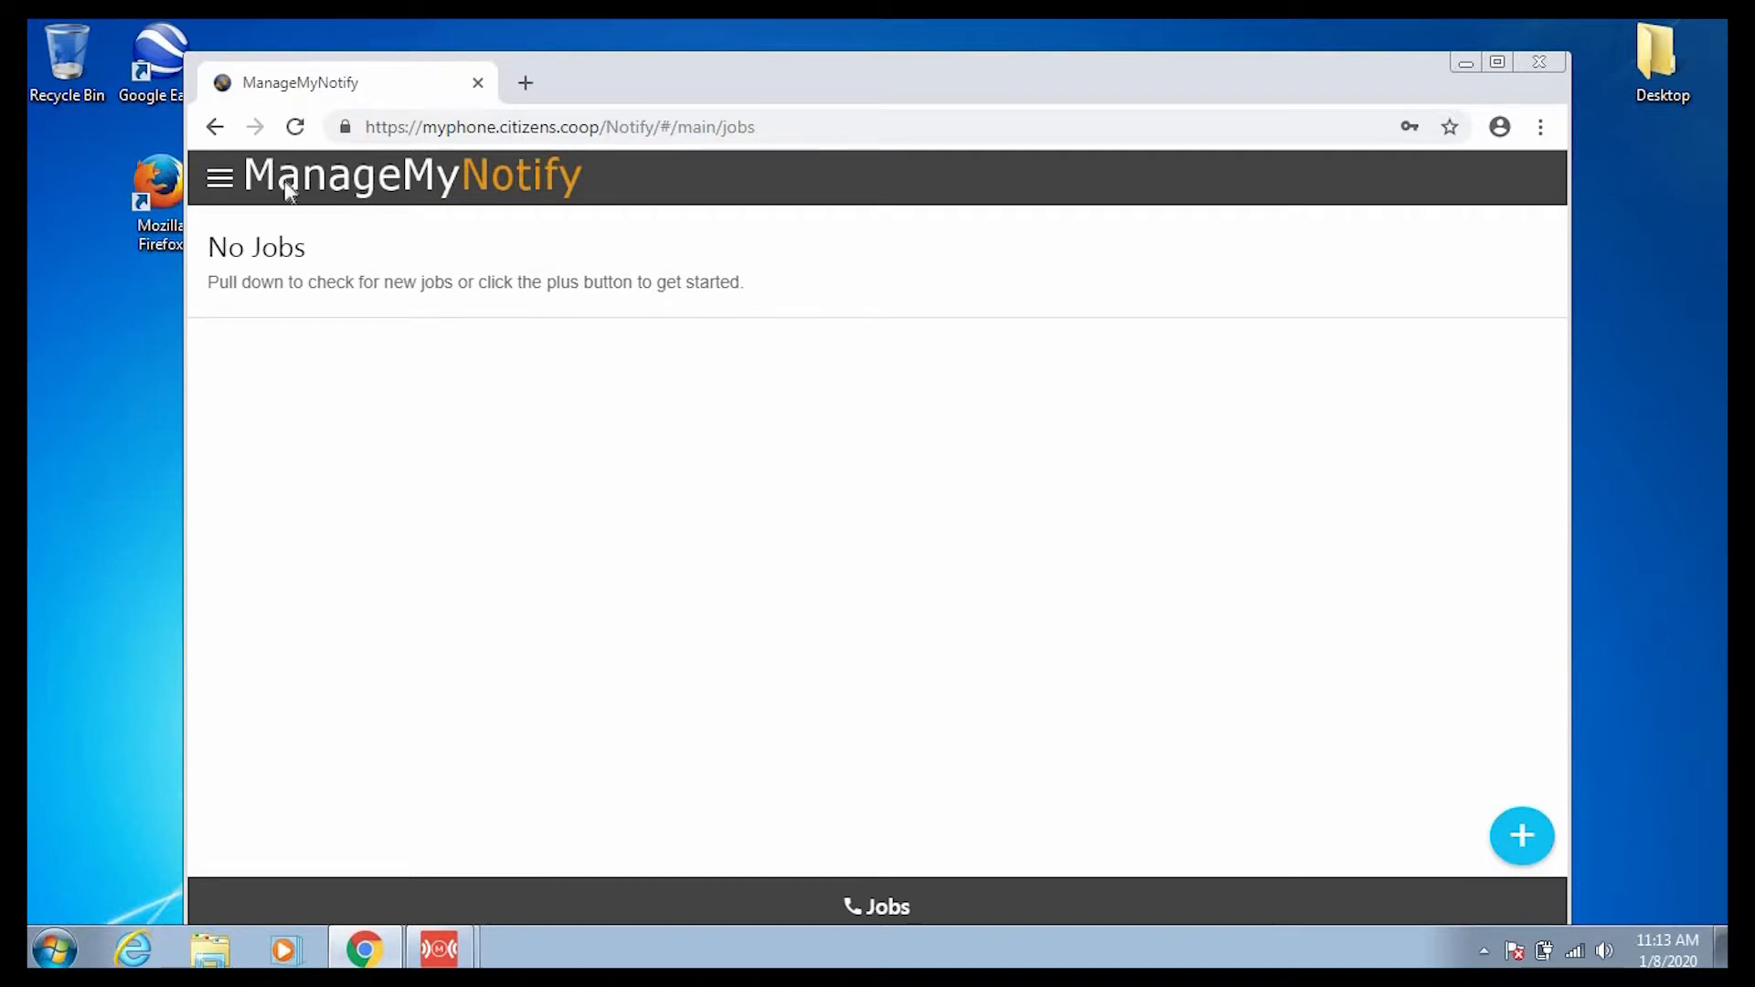
Browse the Announcements, Phonebooks, Jobs and Account pages through the hamburger menu.
click(221, 180)
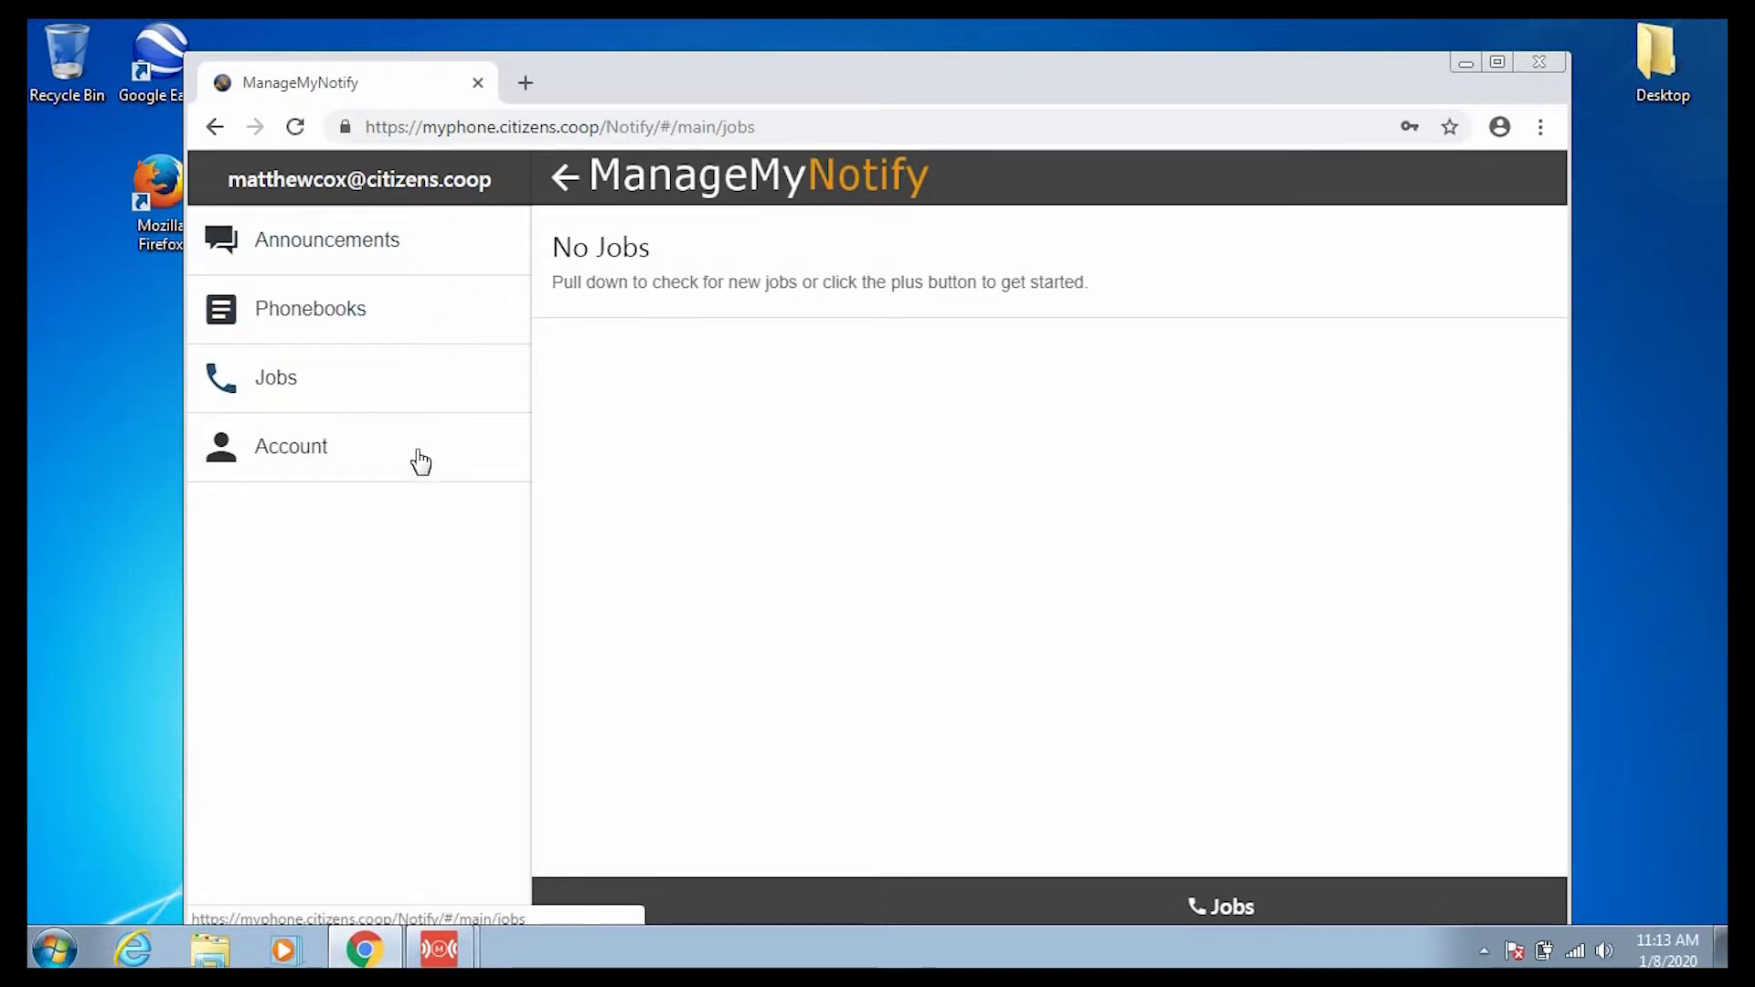
click(419, 244)
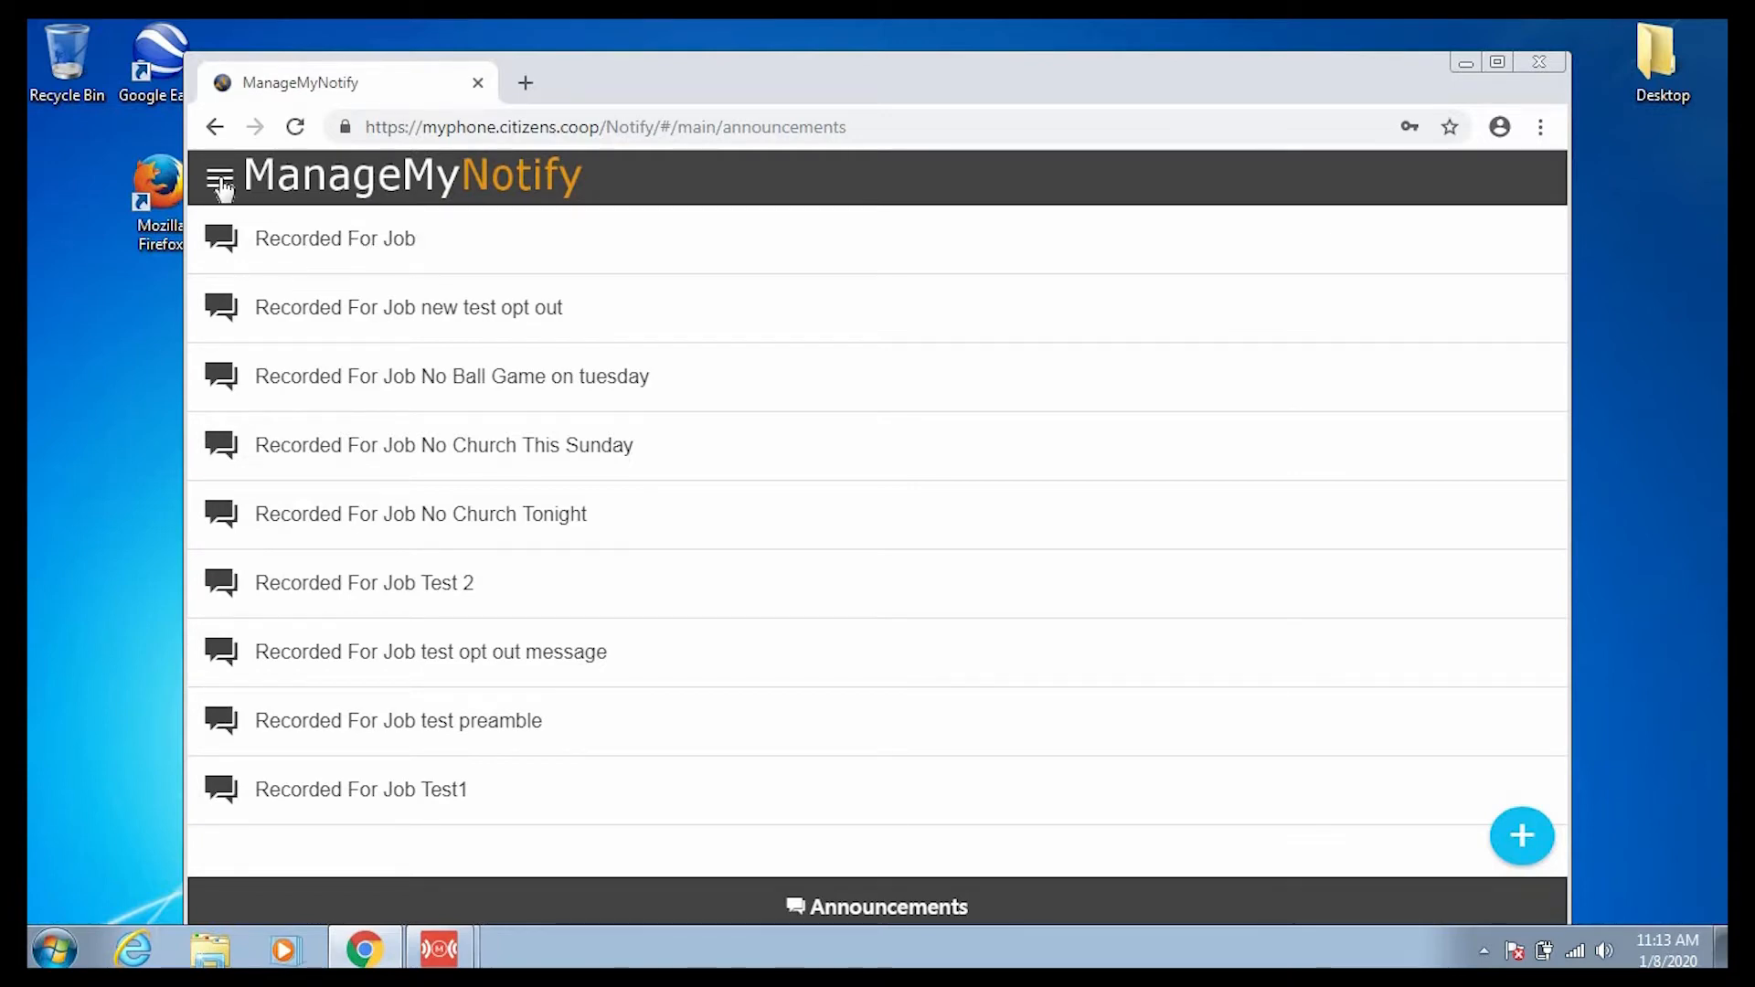
click(221, 182)
click(303, 315)
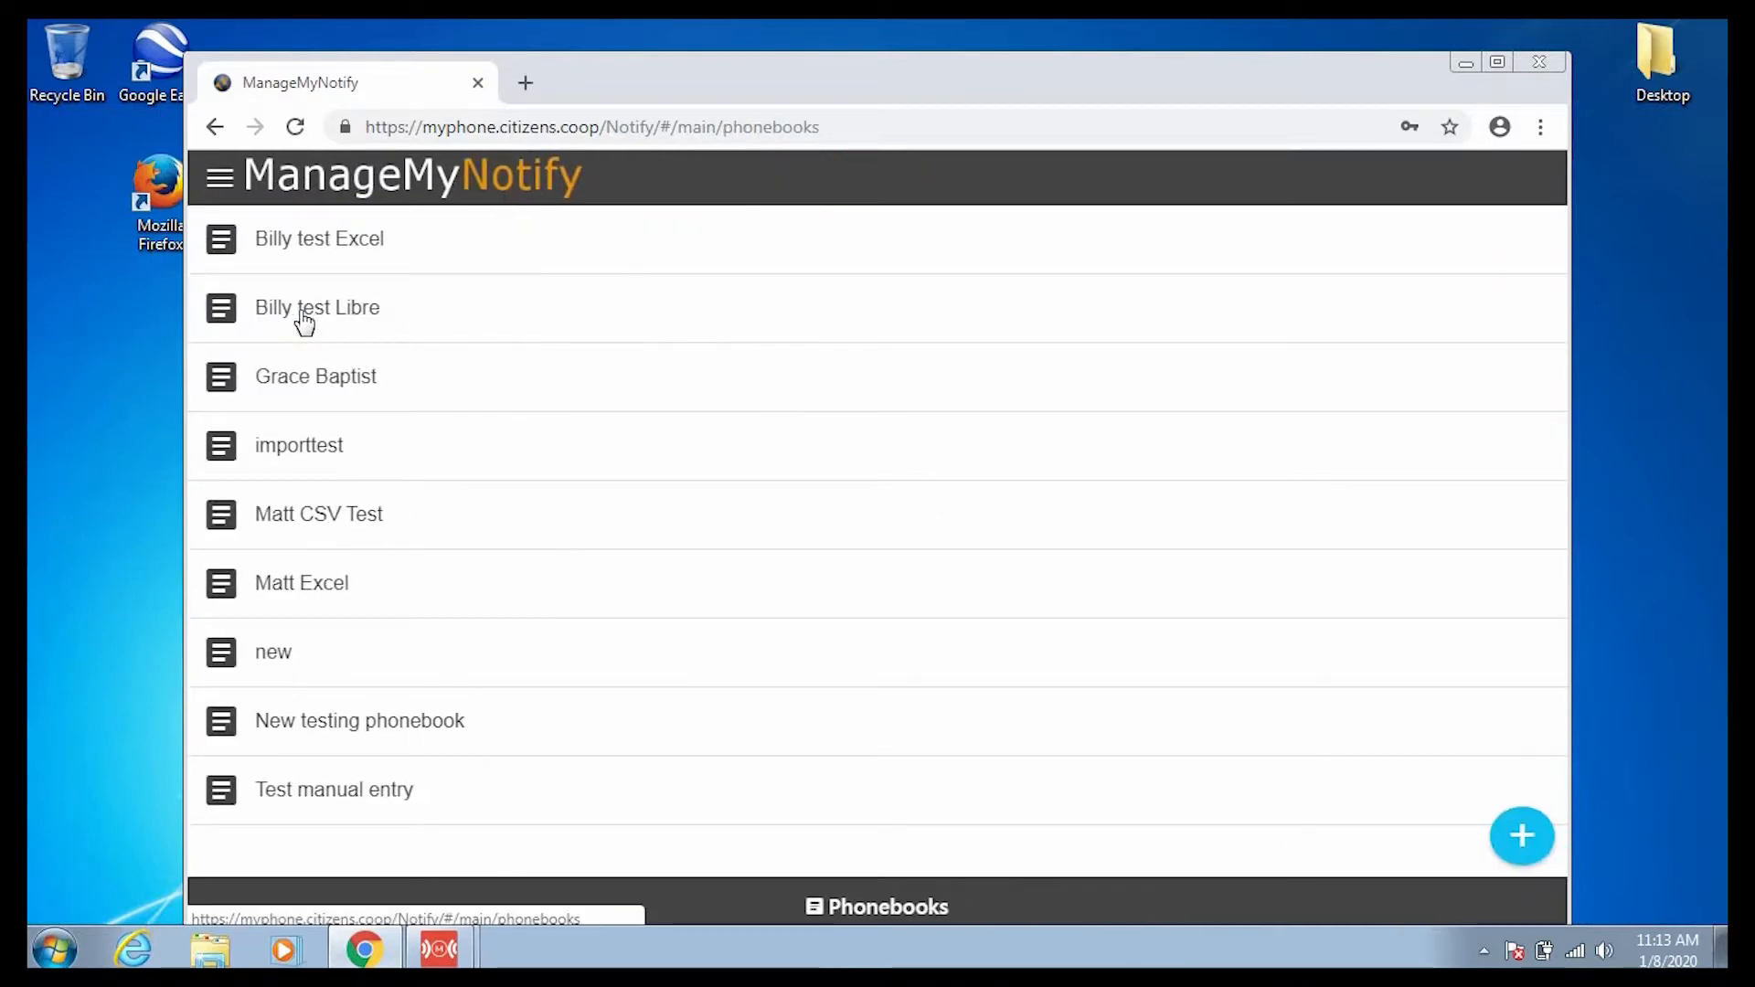
click(219, 177)
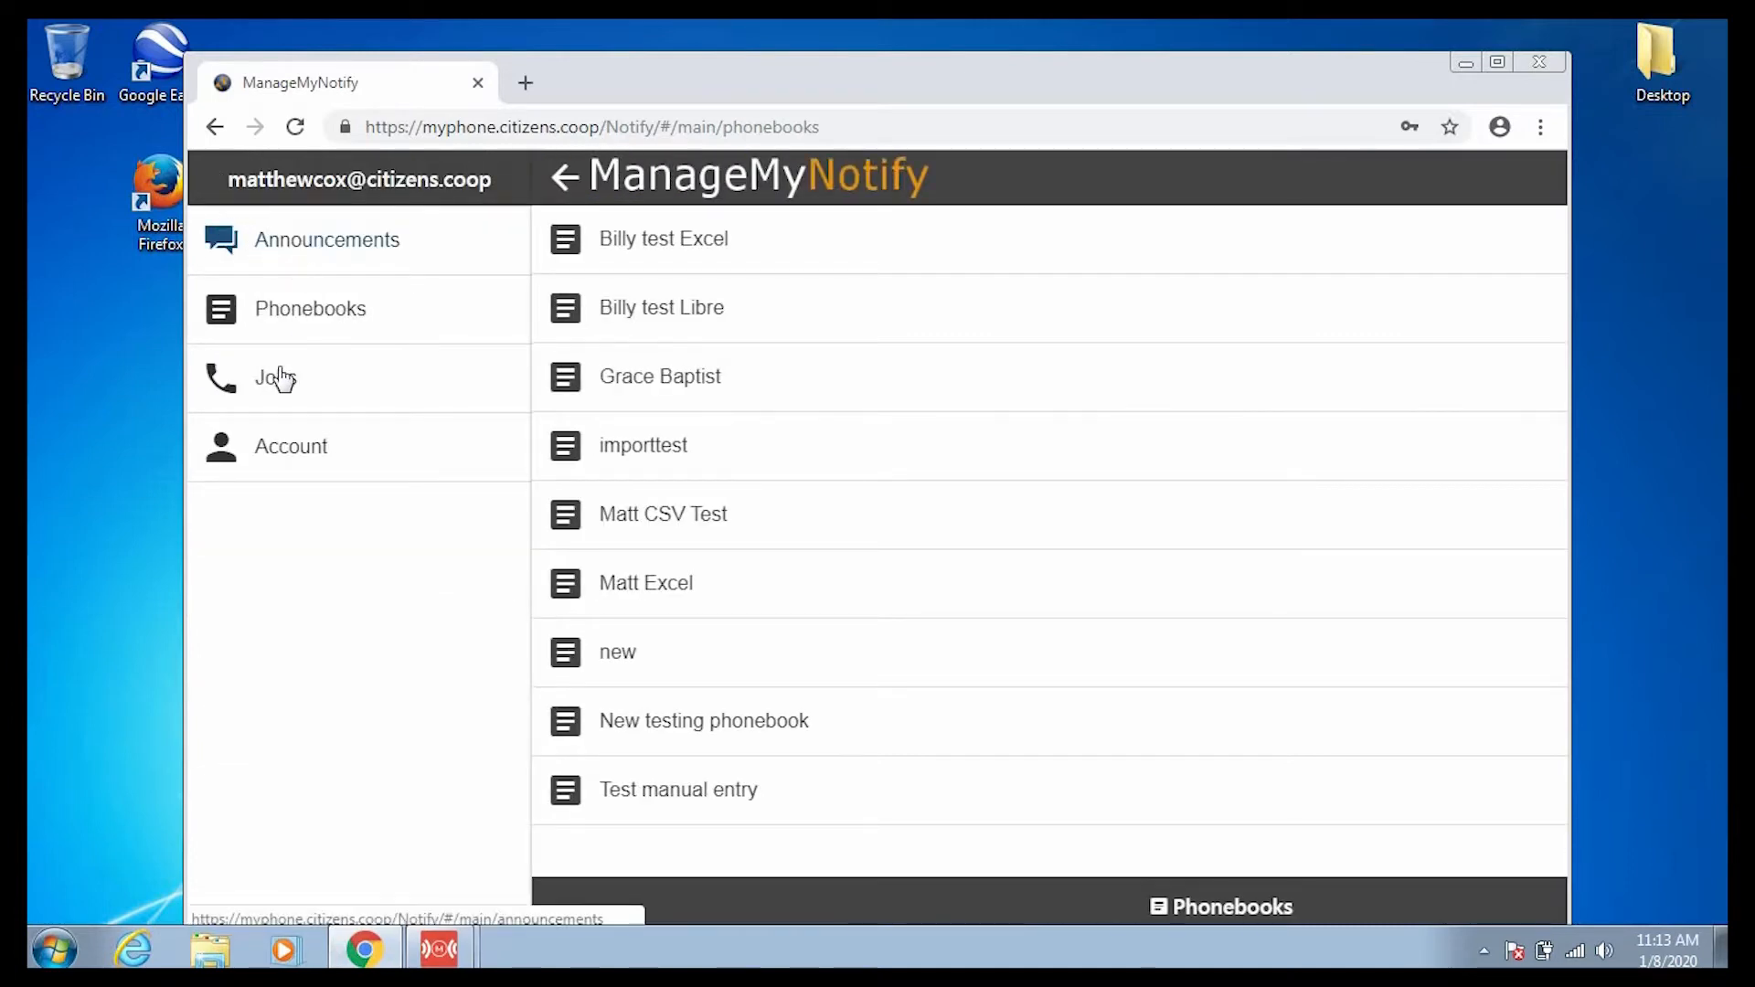
click(271, 401)
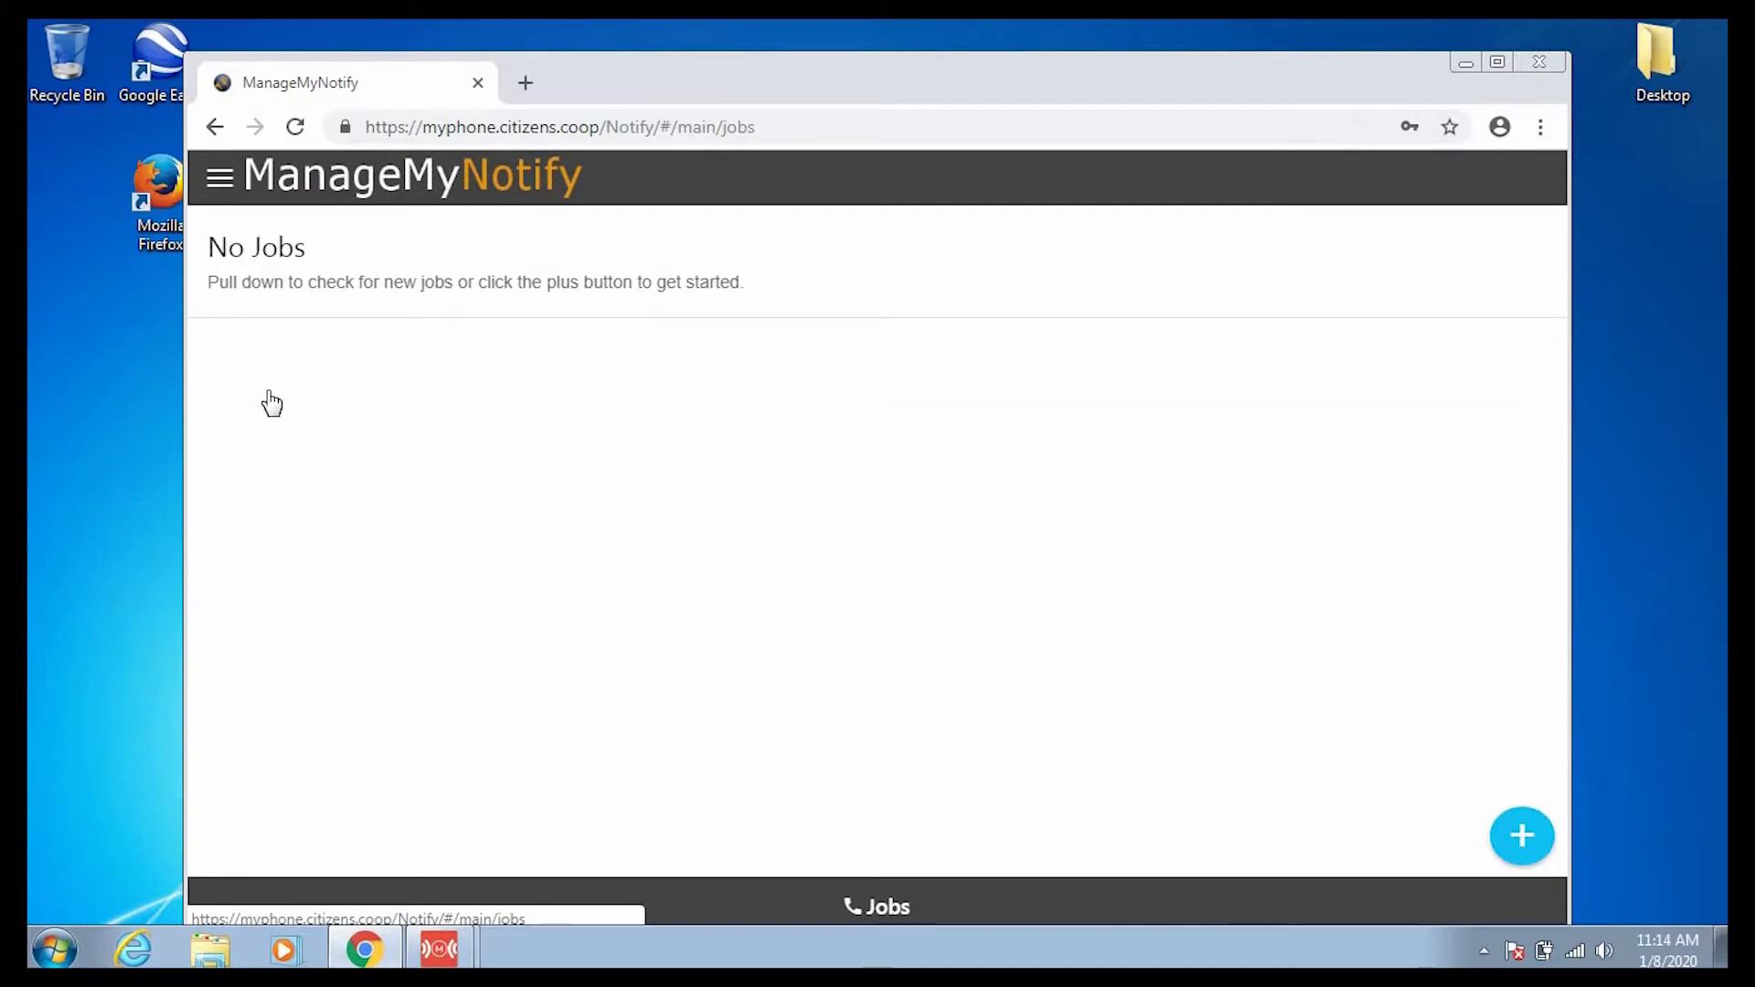
click(219, 178)
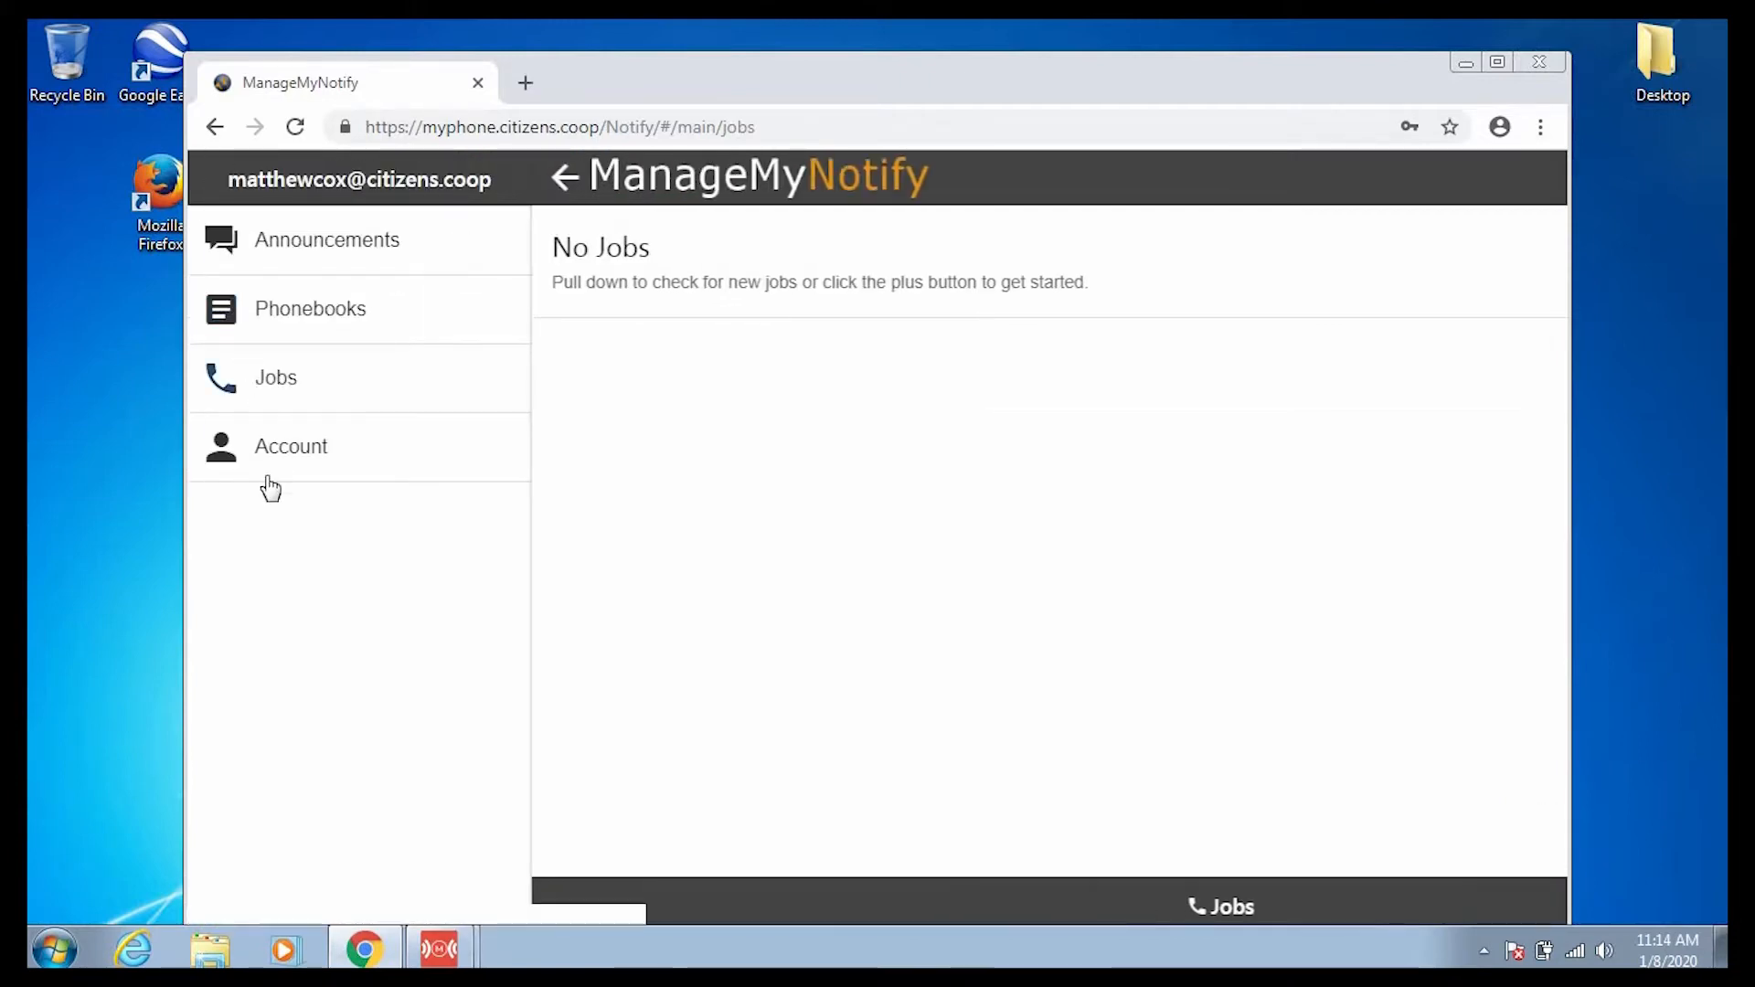
click(309, 457)
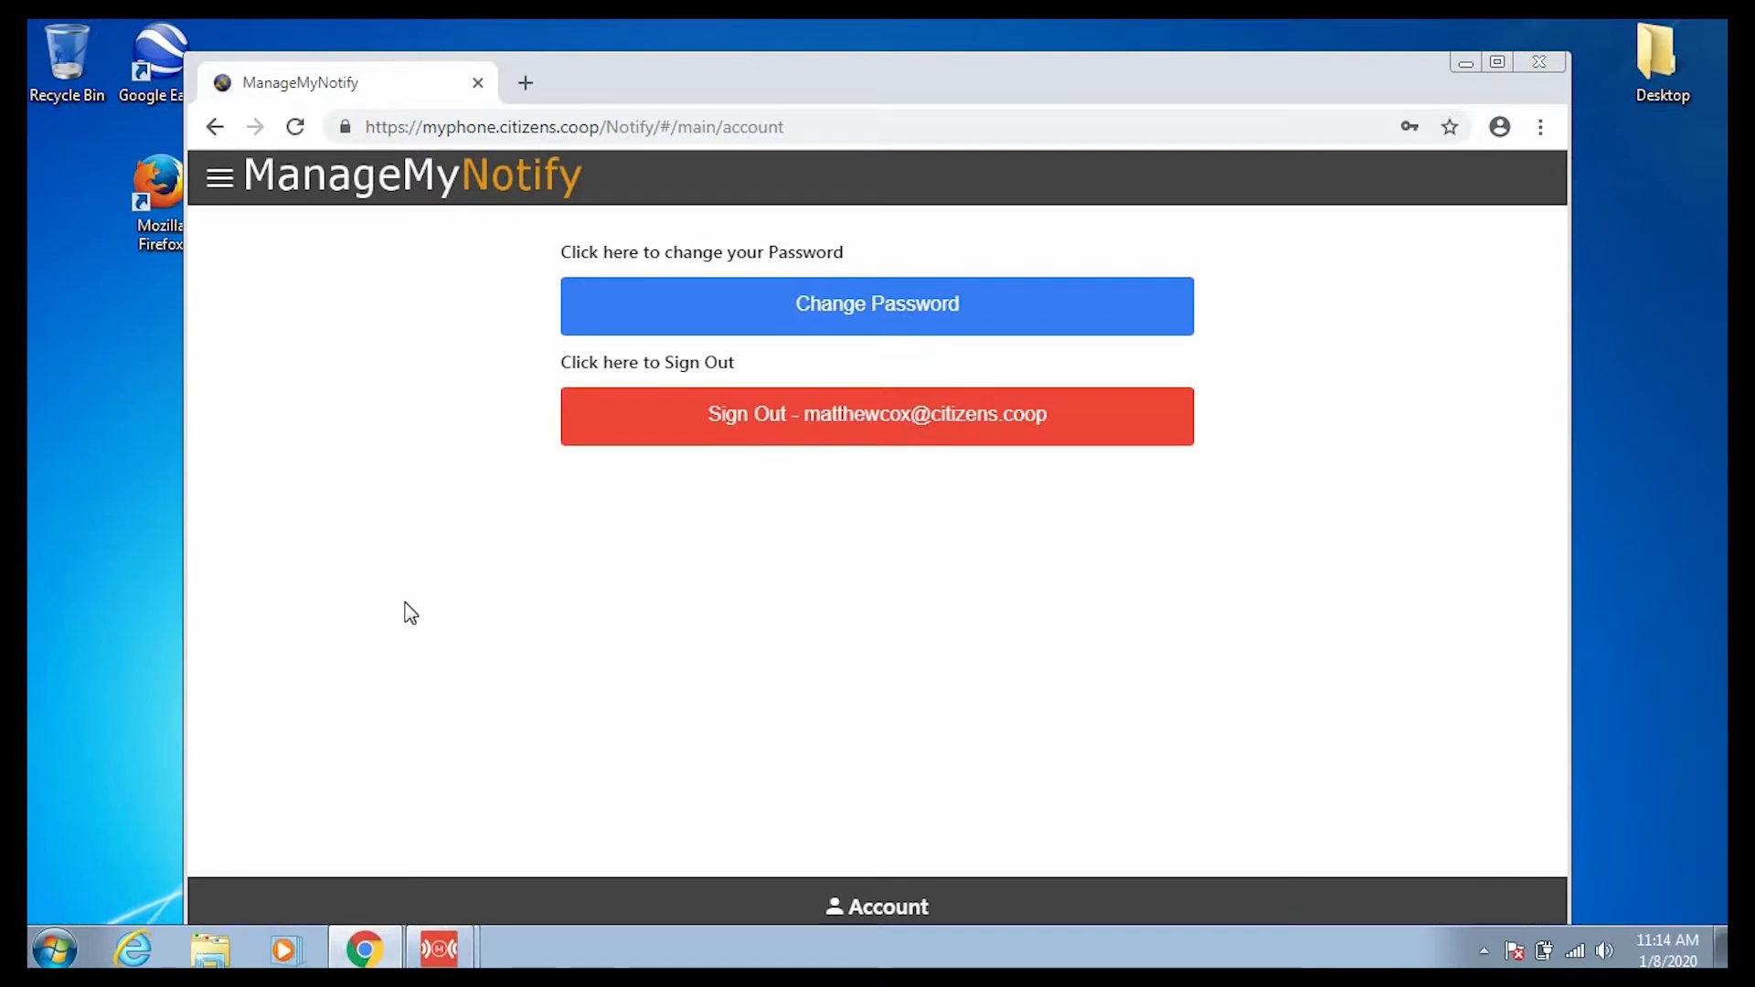
Return to the Phonebooks list and bring up the Actions menu with Add Phonebook.
click(219, 178)
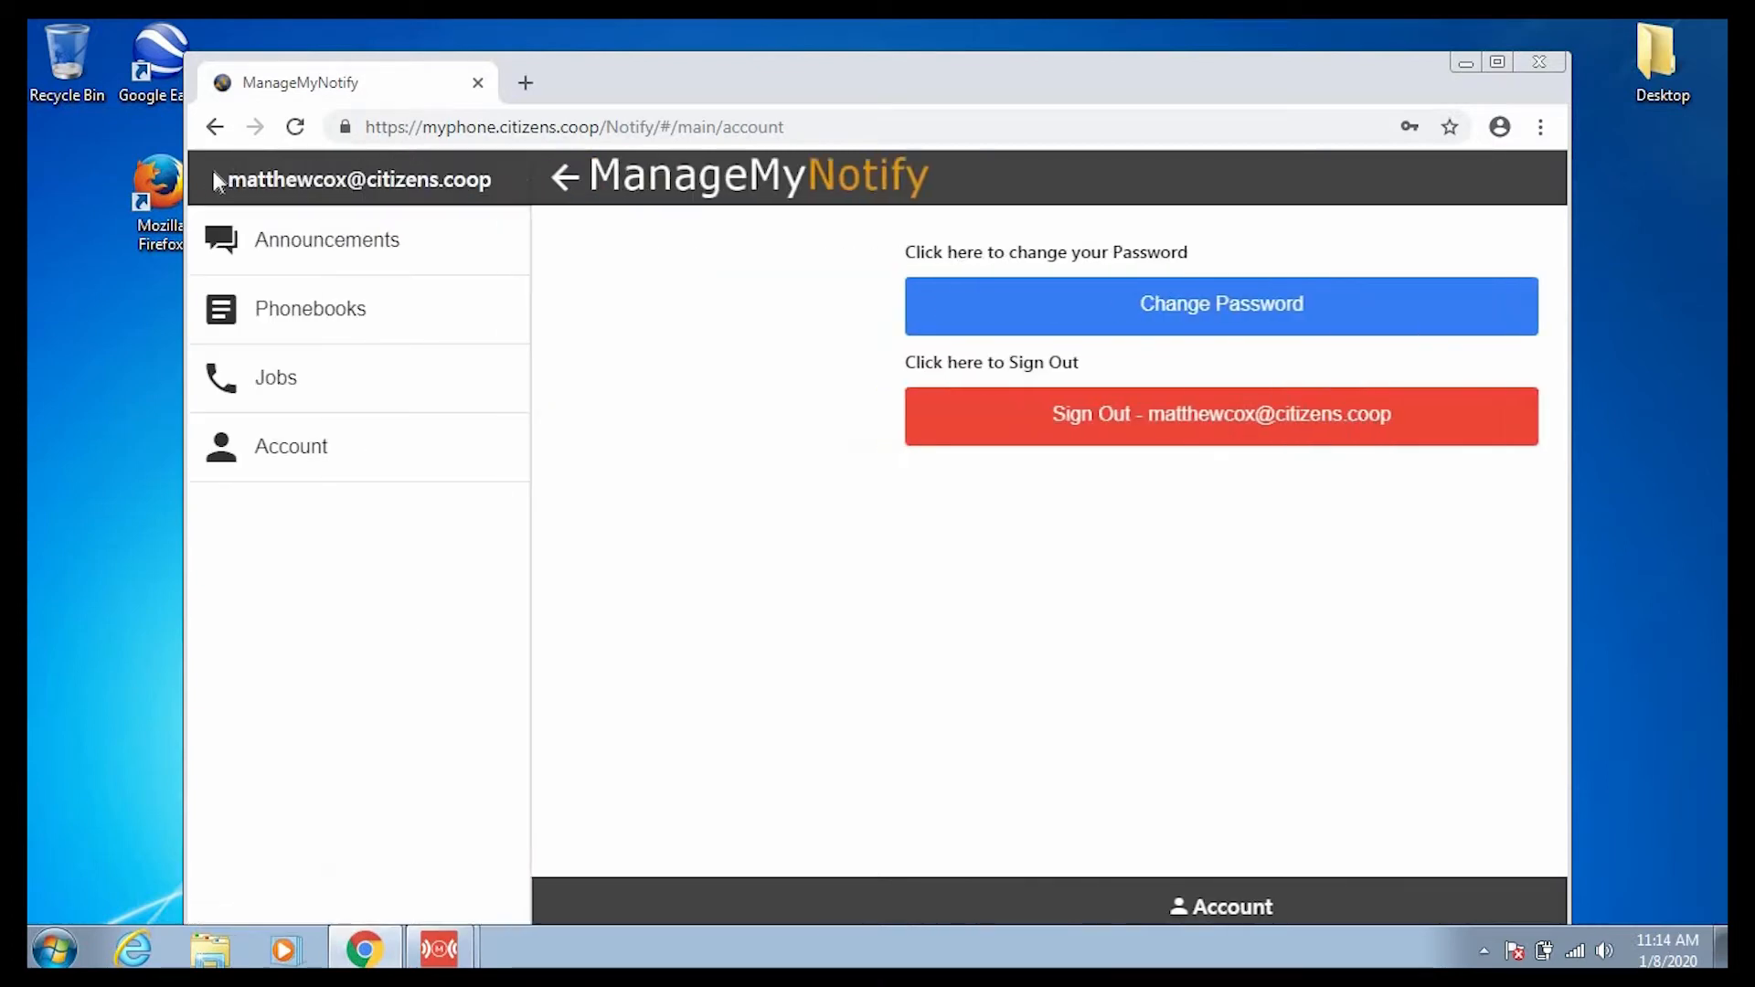
click(342, 314)
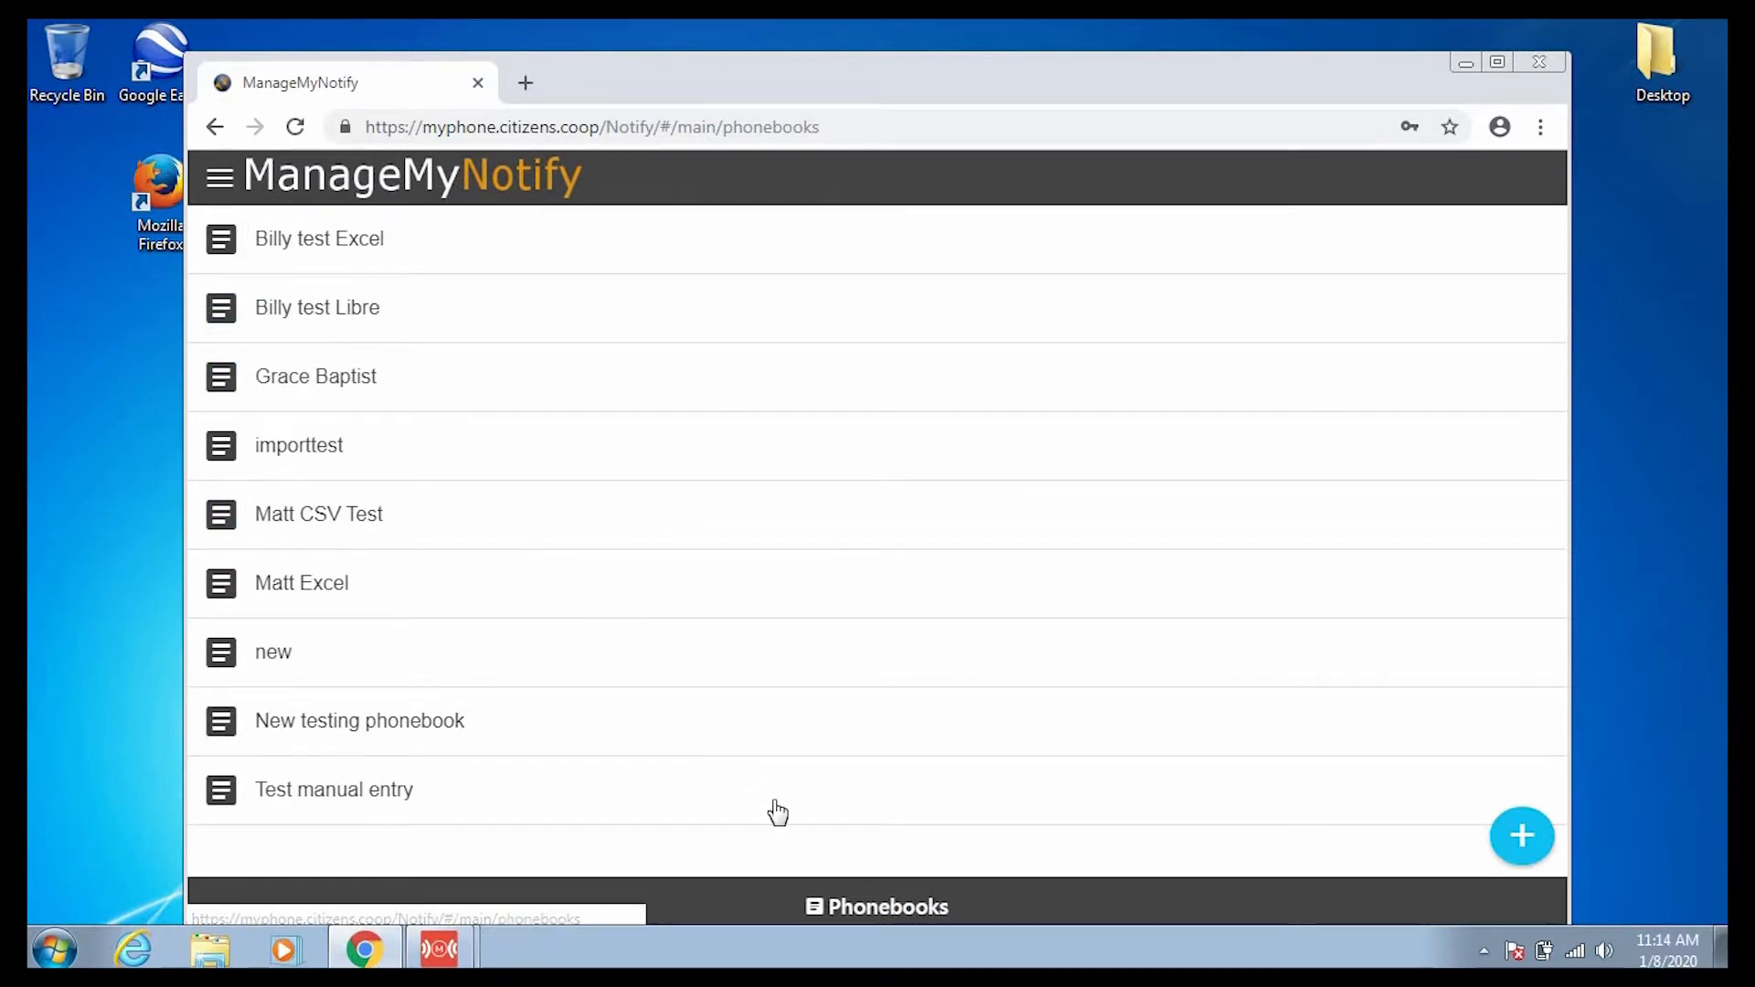
click(1520, 837)
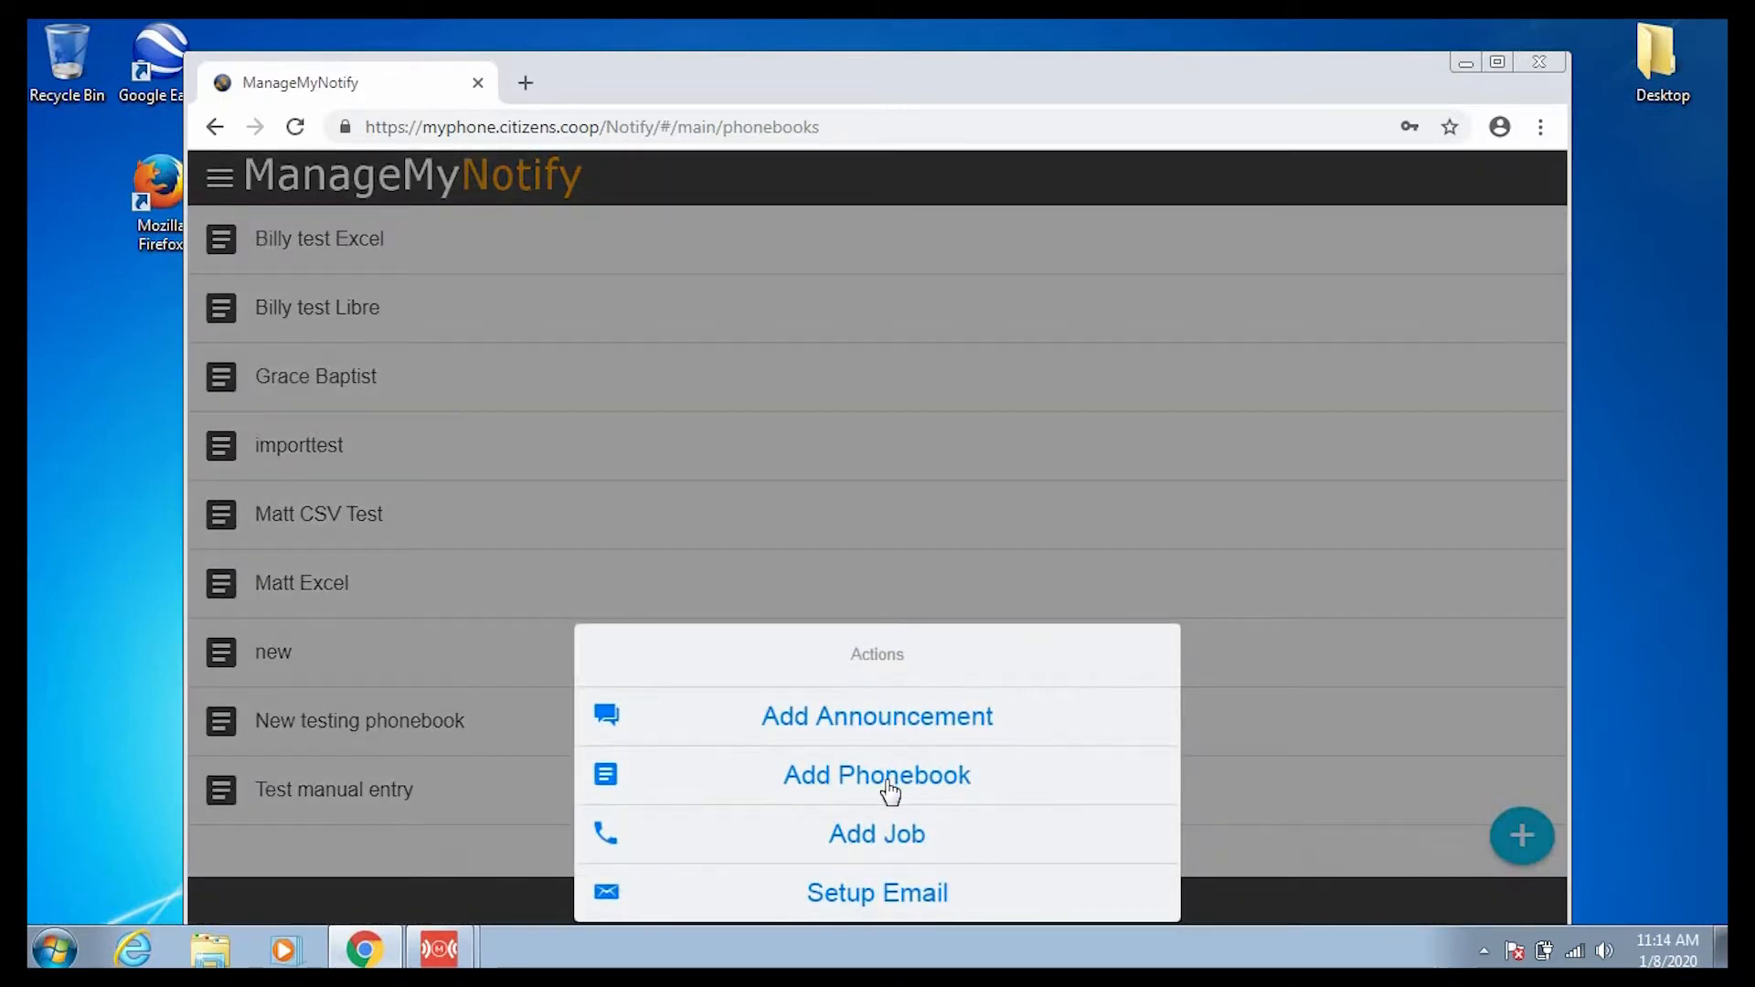
Start a new phonebook named 'New Test Phonebook'.
click(900, 791)
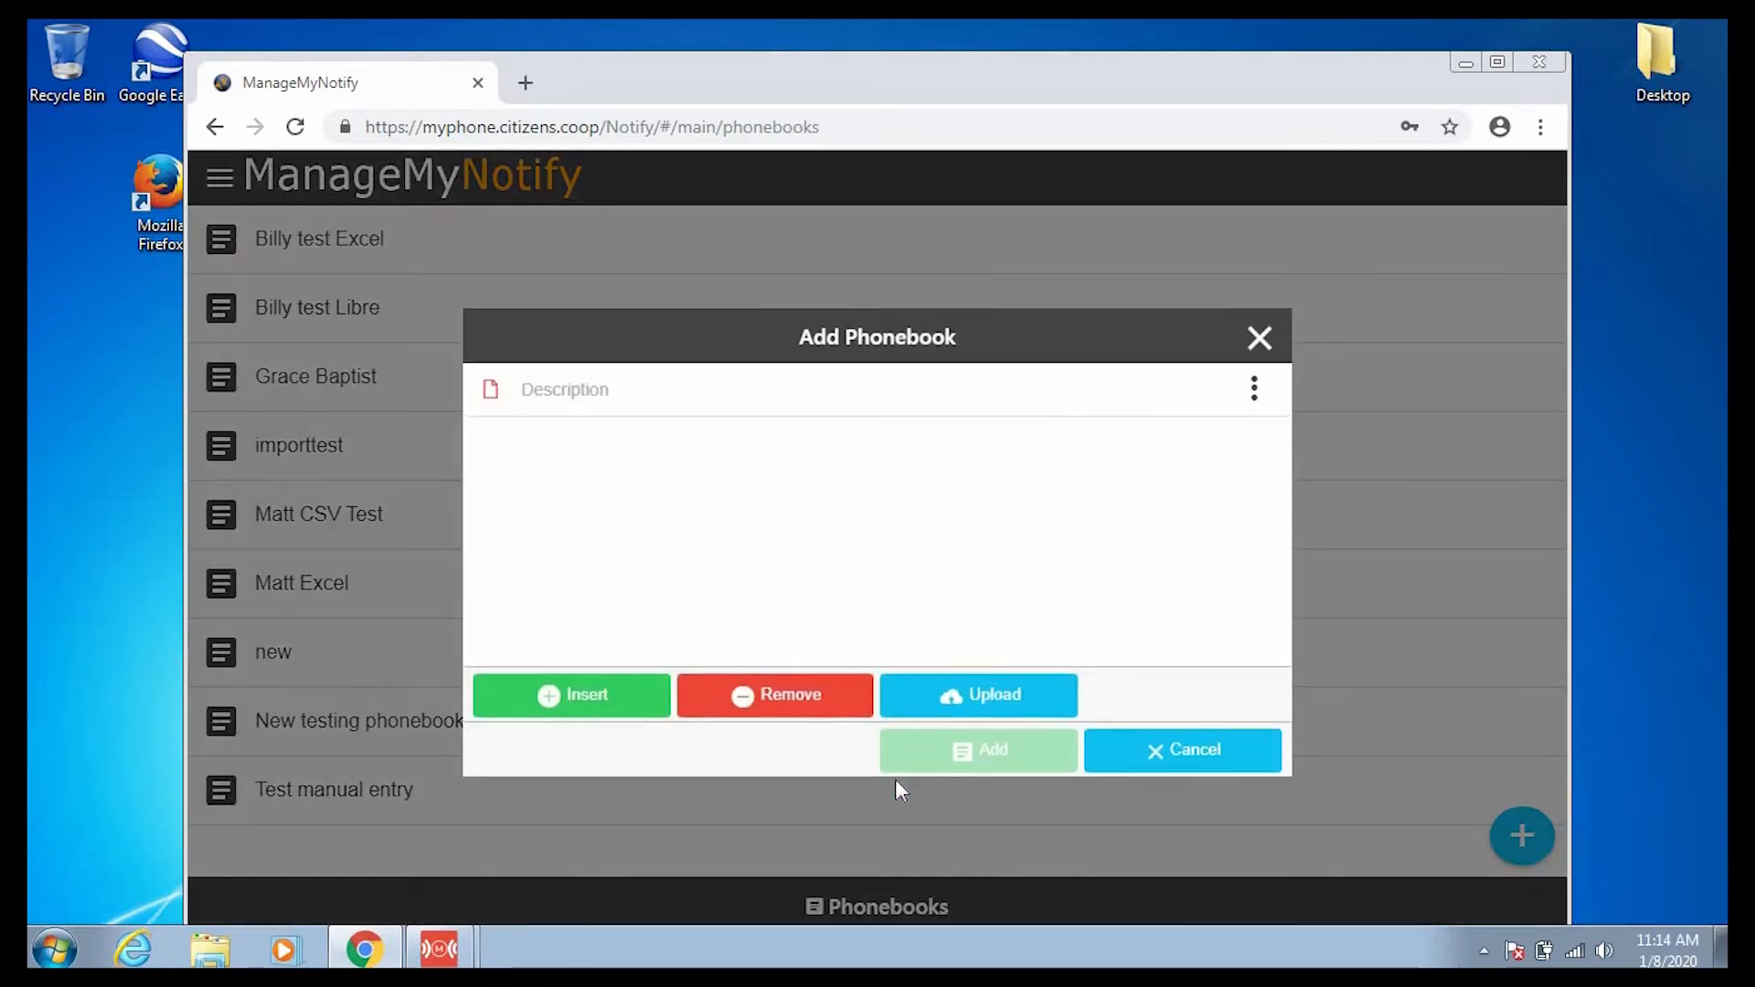
click(647, 398)
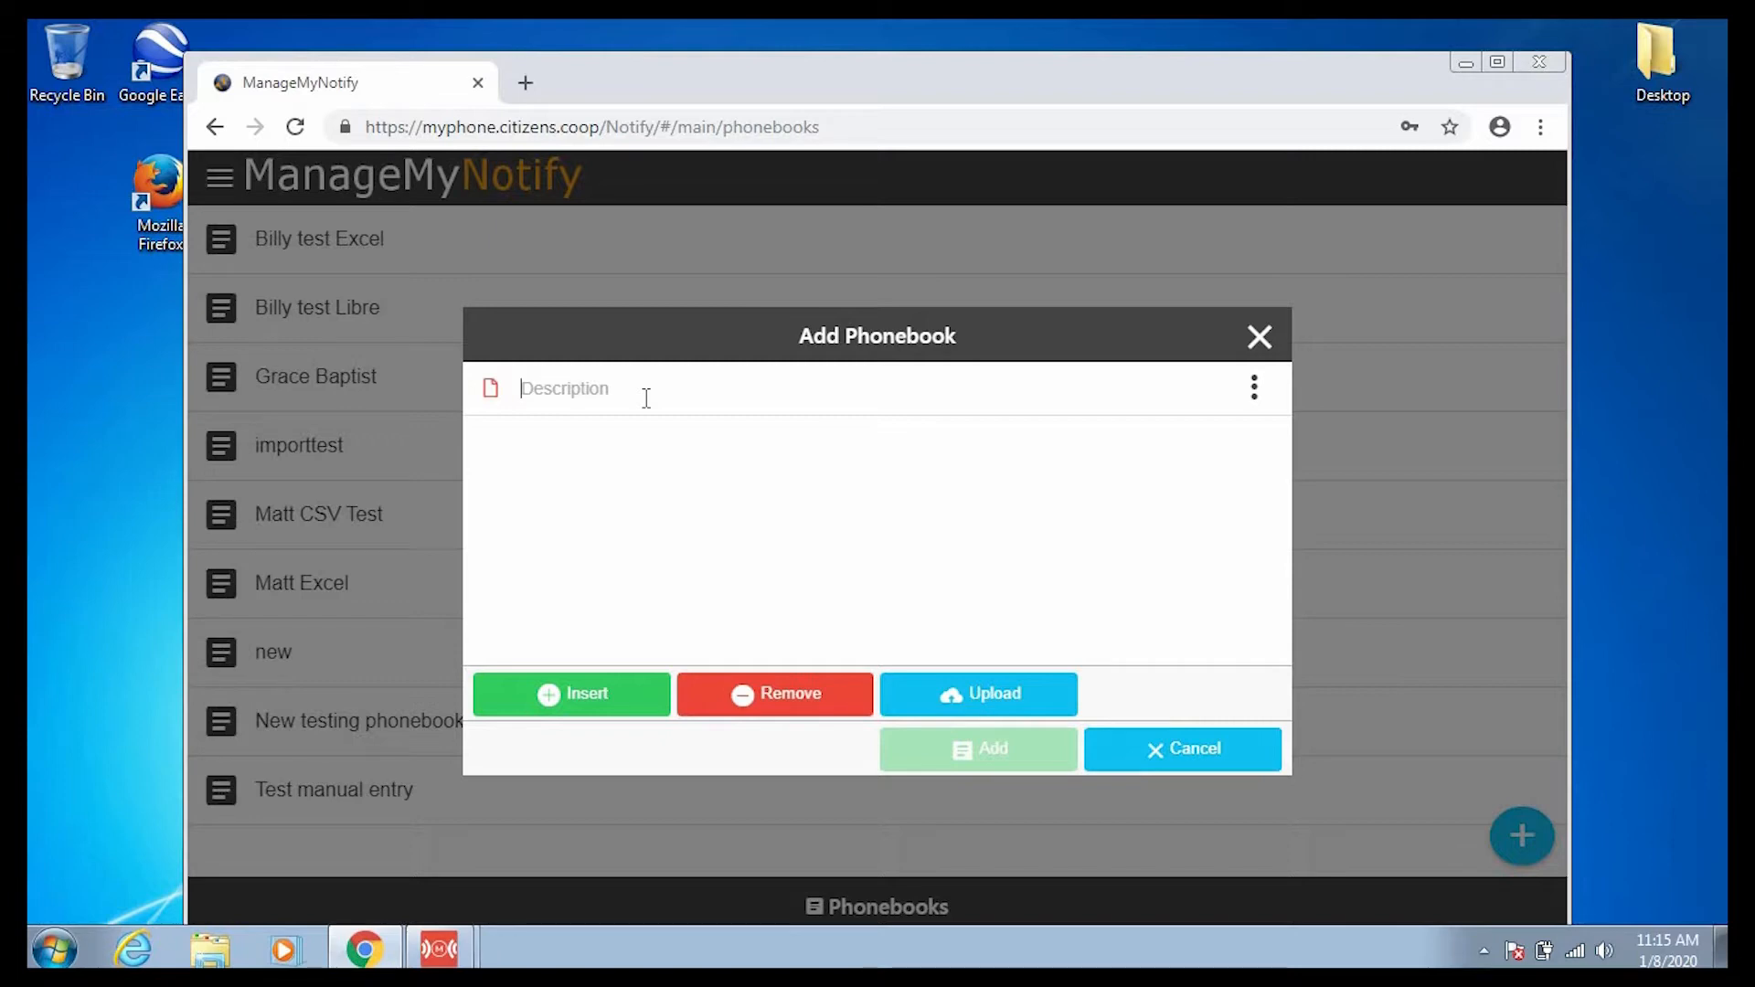
text(New Test Phonebook)
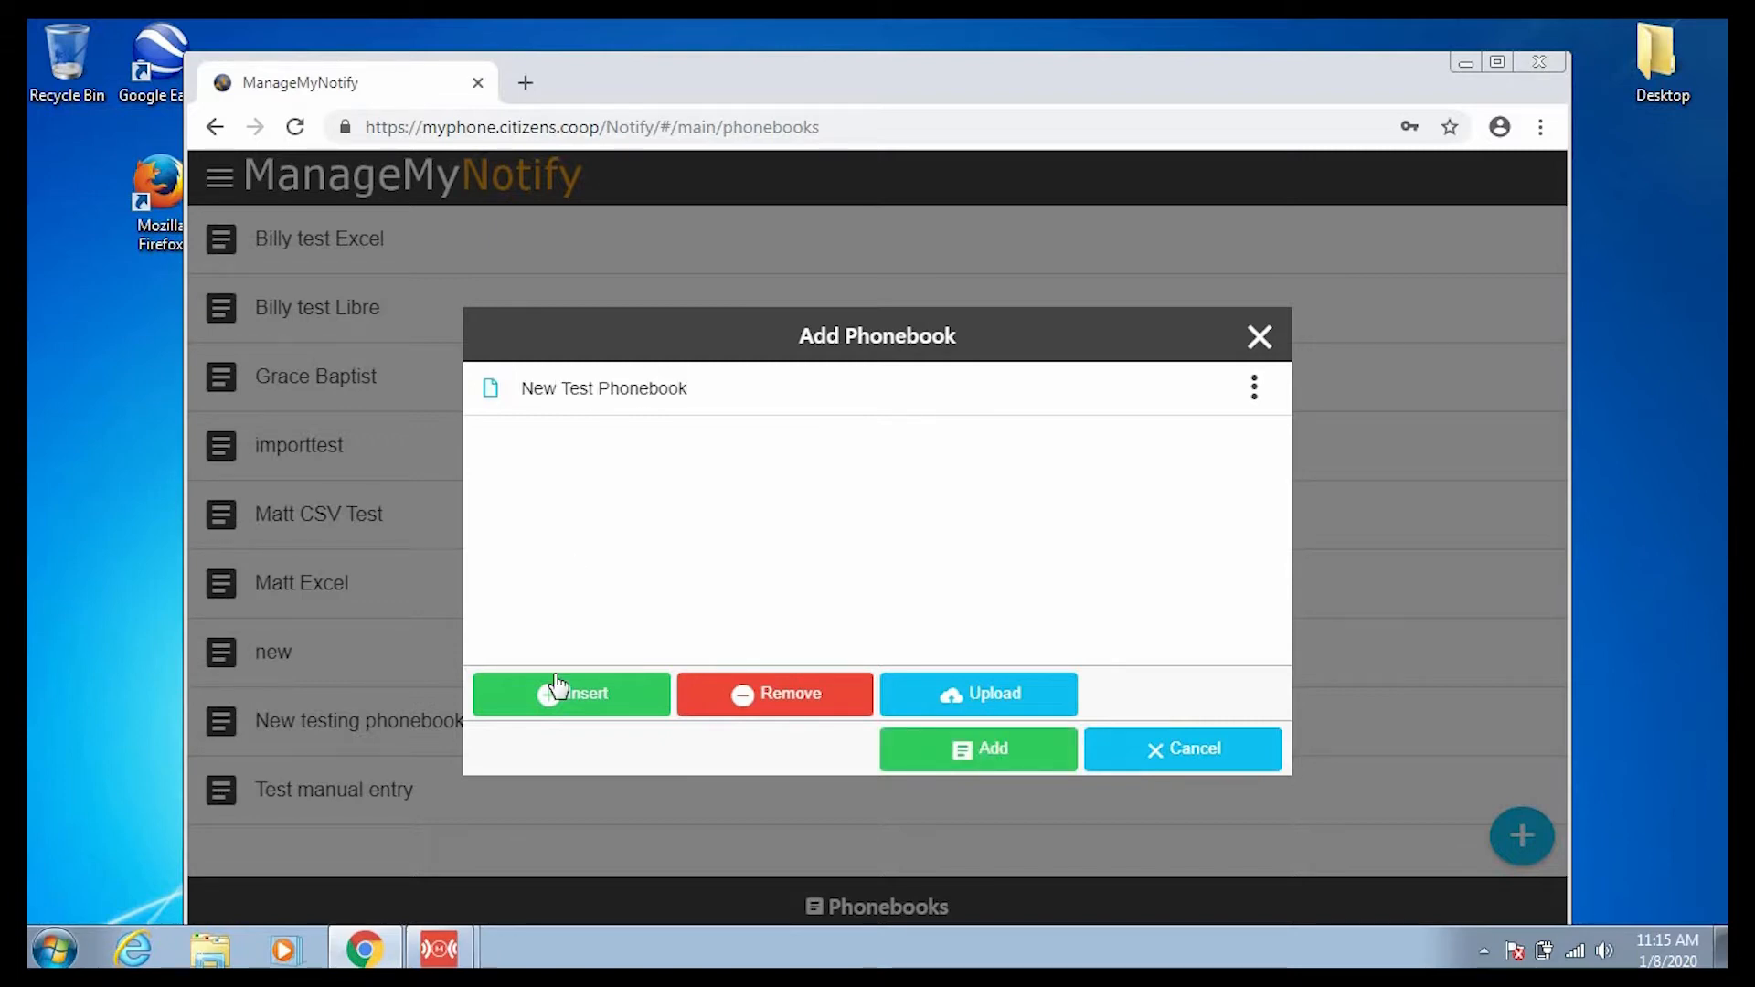
Fill a new Phone entry with the office number, described 'Citizens Main Office'.
click(609, 697)
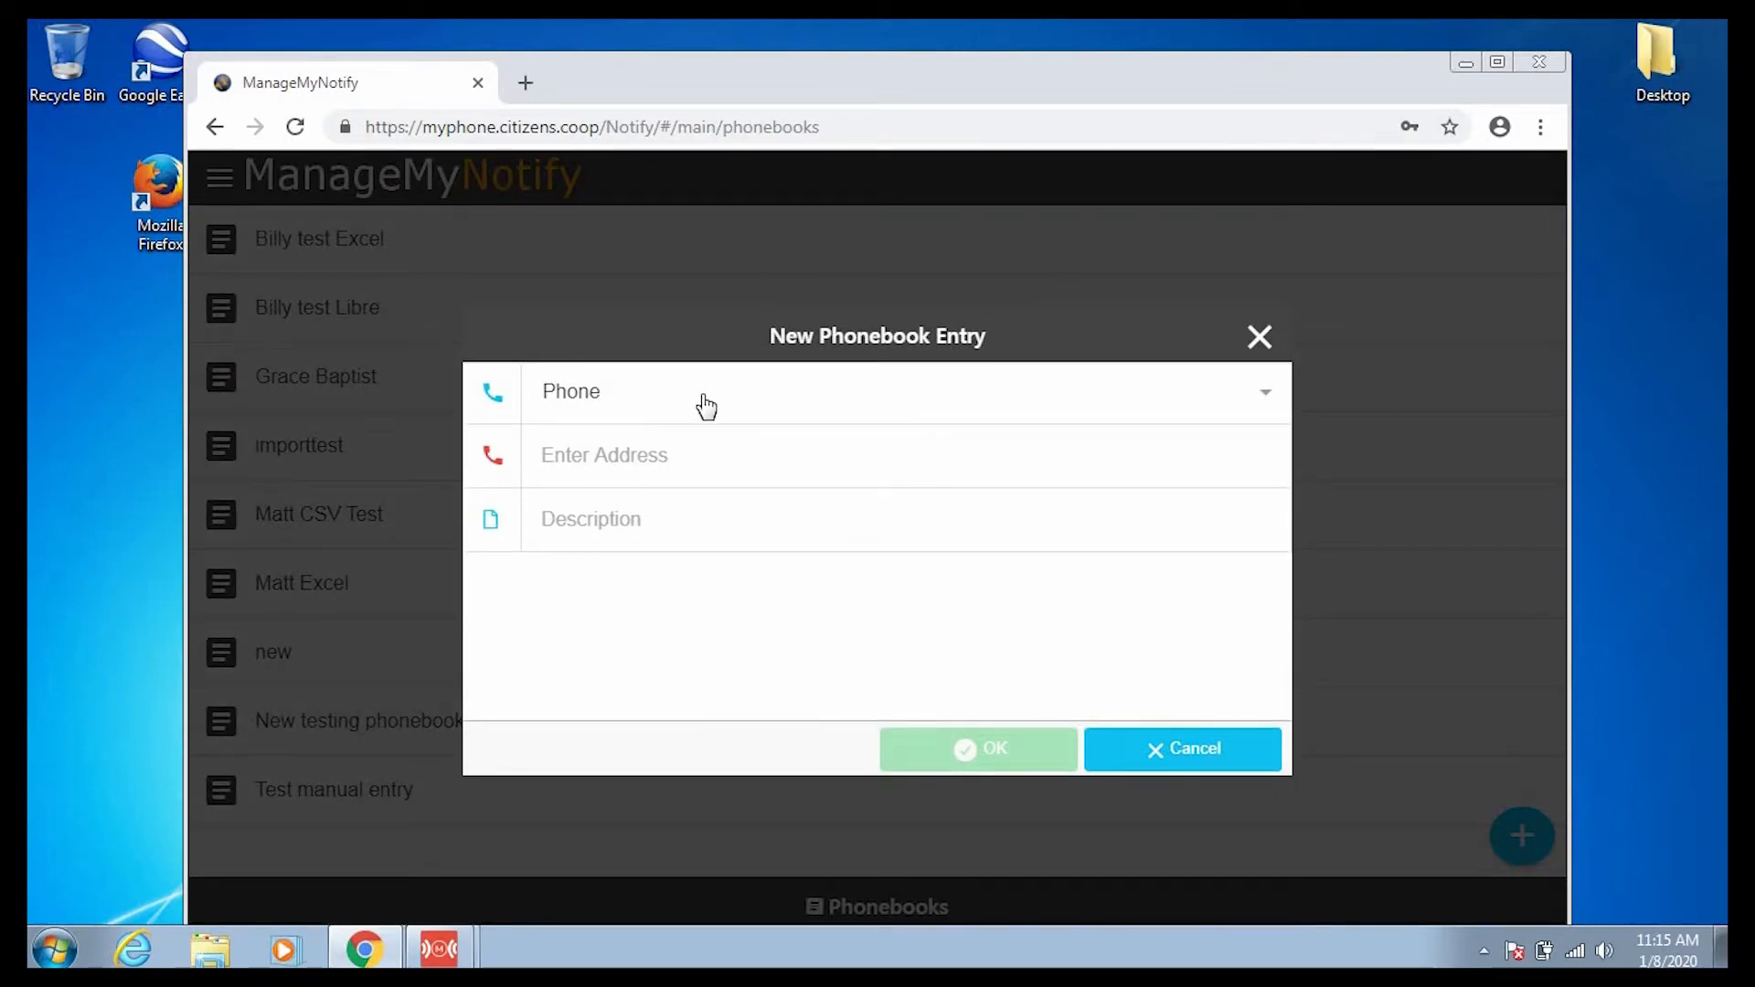
click(706, 405)
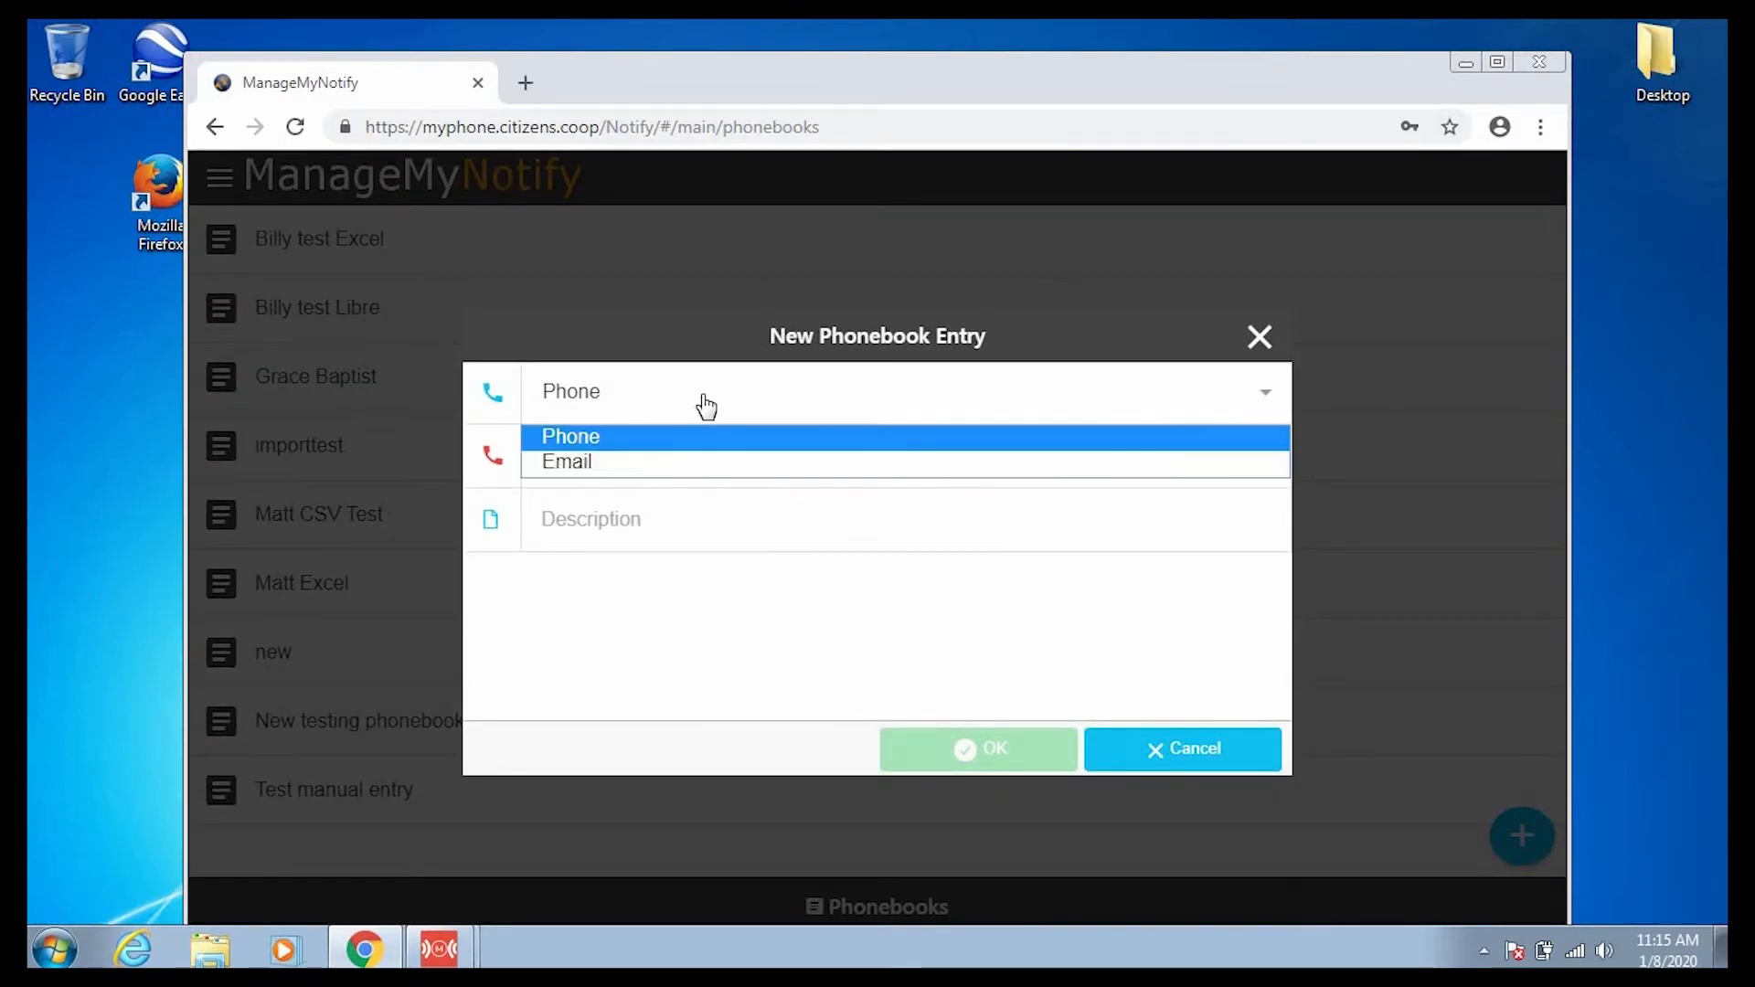
click(679, 463)
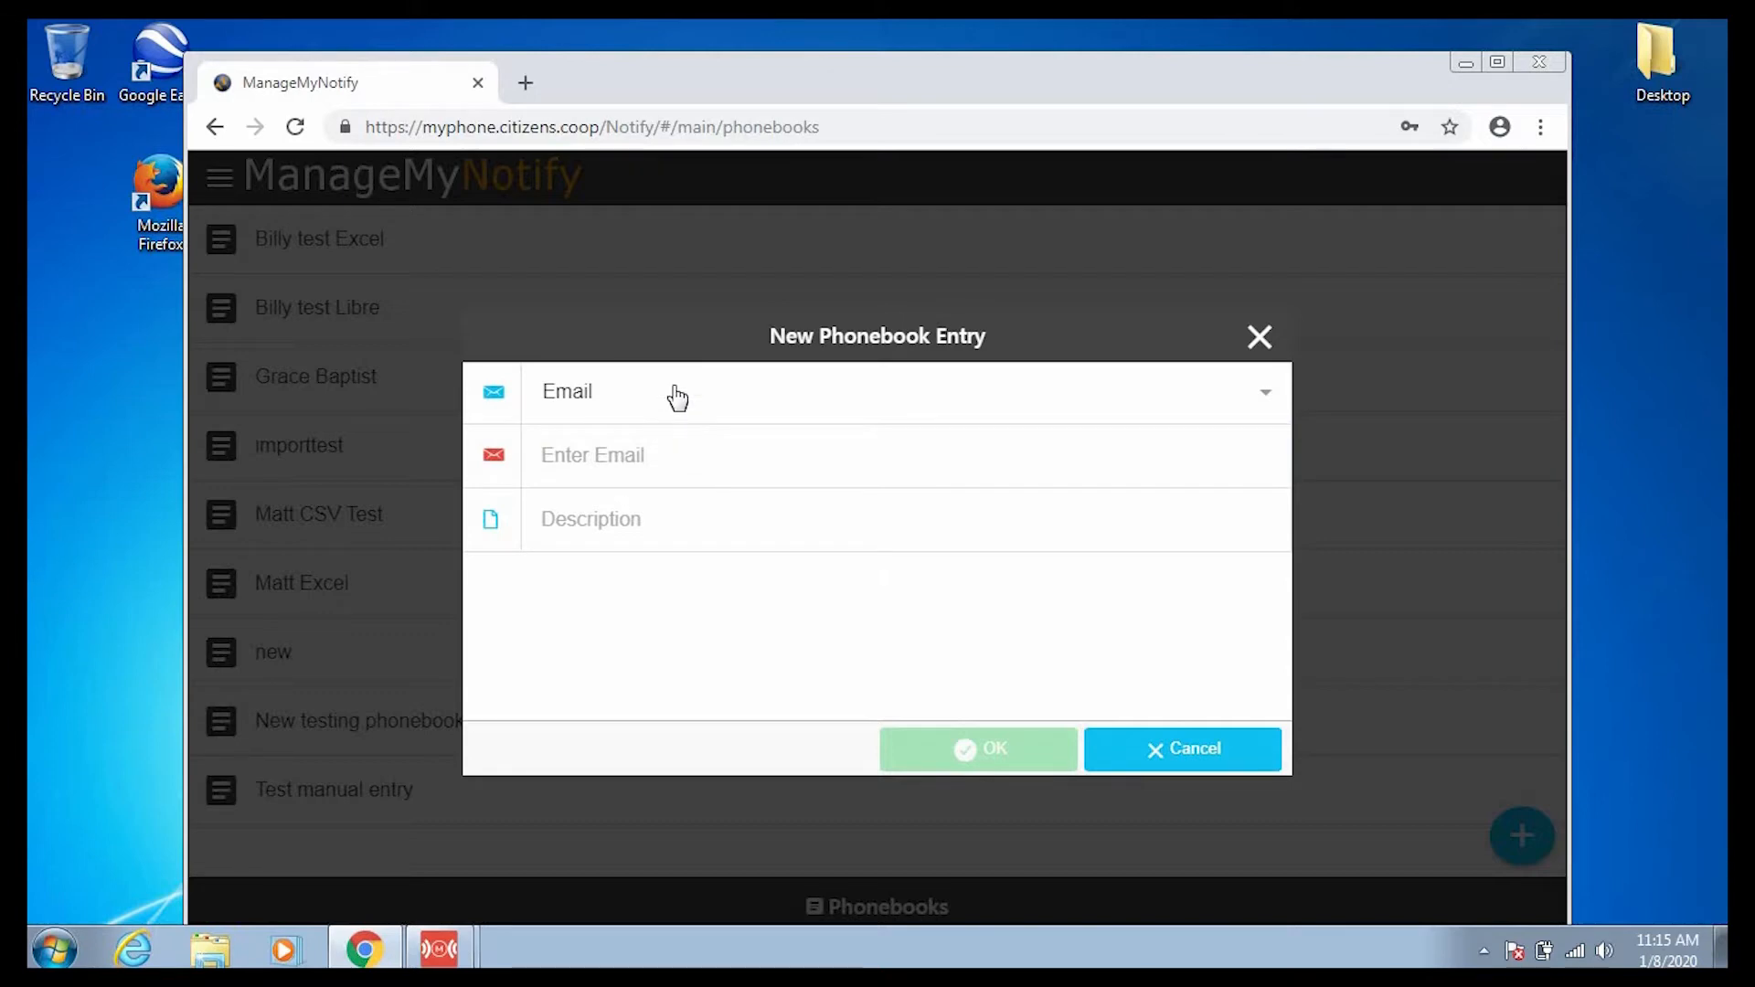
click(678, 397)
click(663, 440)
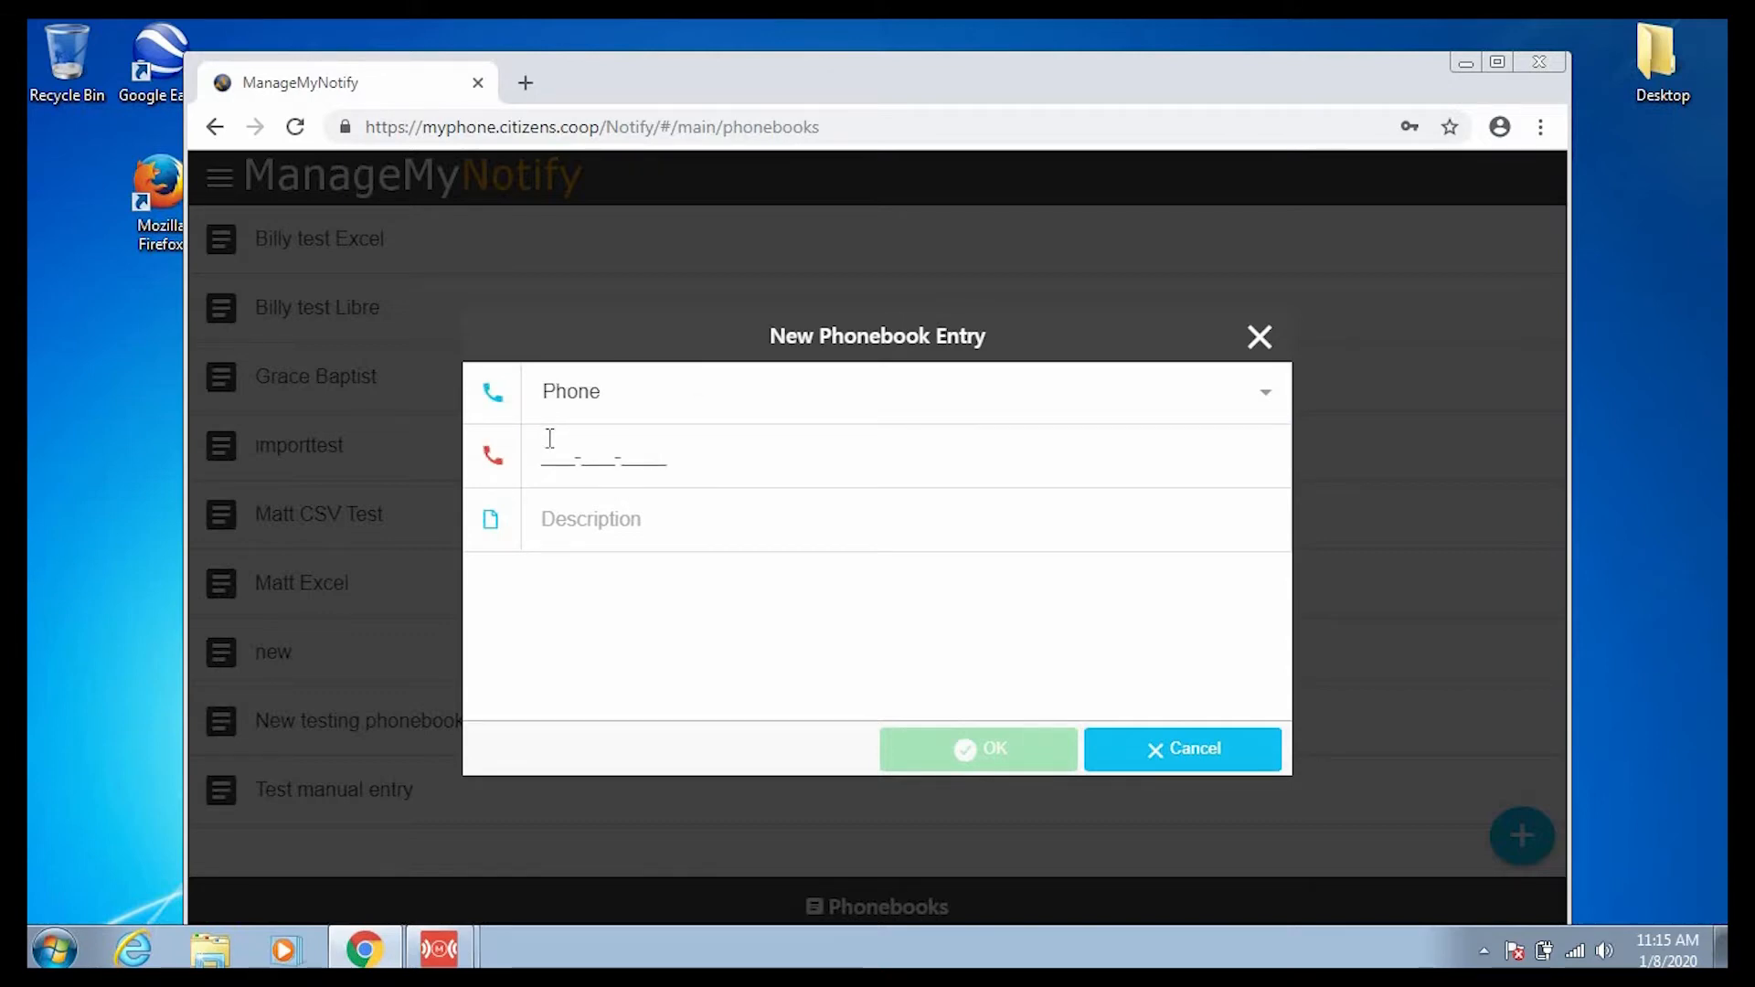
click(654, 521)
text(Citizens )
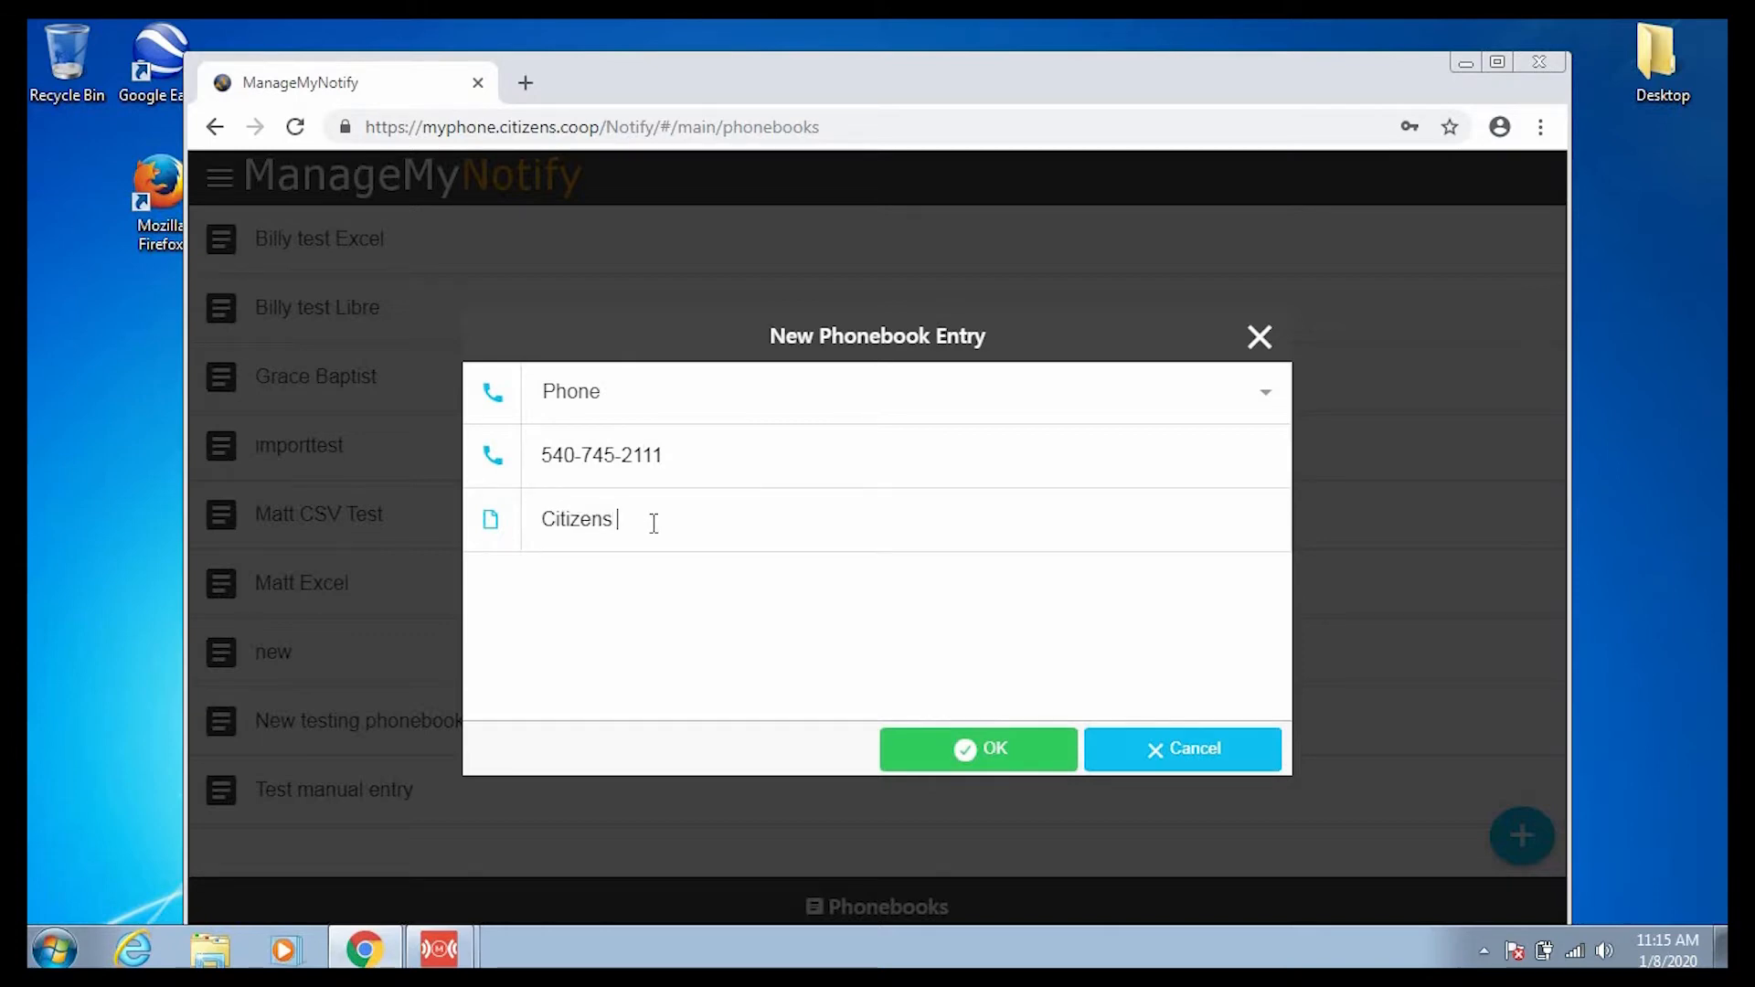
text(Main Office)
Save the office phone entry and add the contact's email address as an Email entry.
click(937, 748)
click(592, 681)
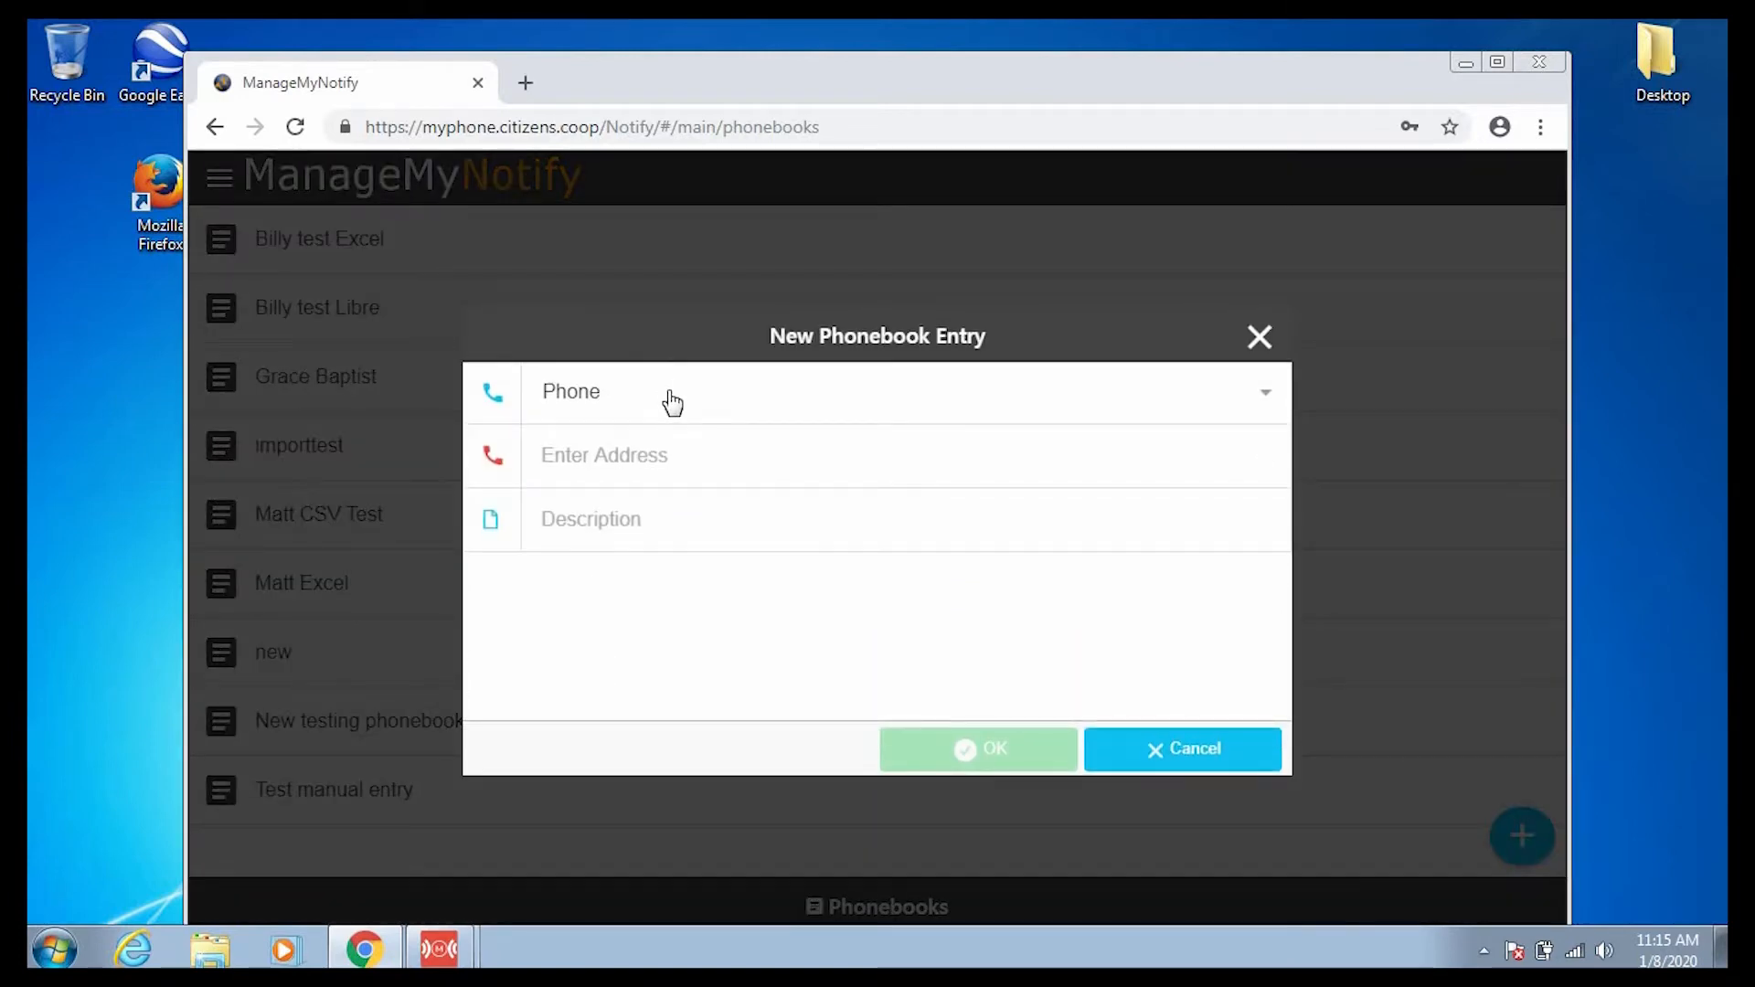
click(670, 397)
click(663, 462)
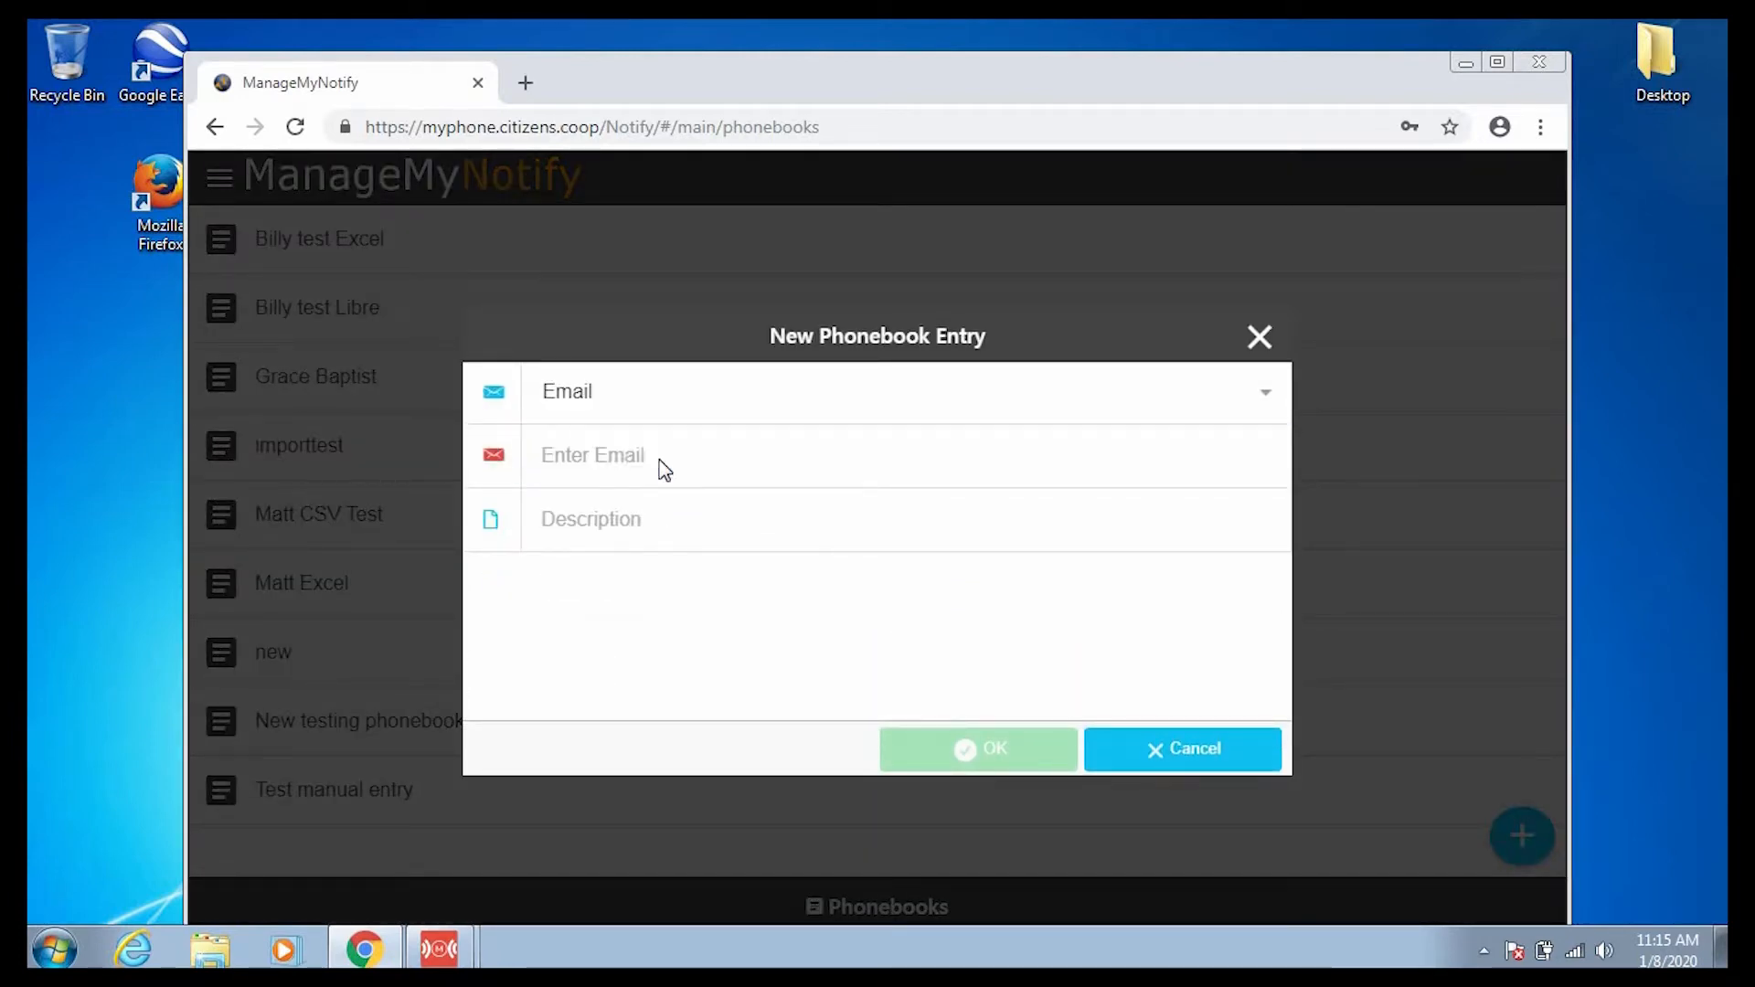
click(614, 457)
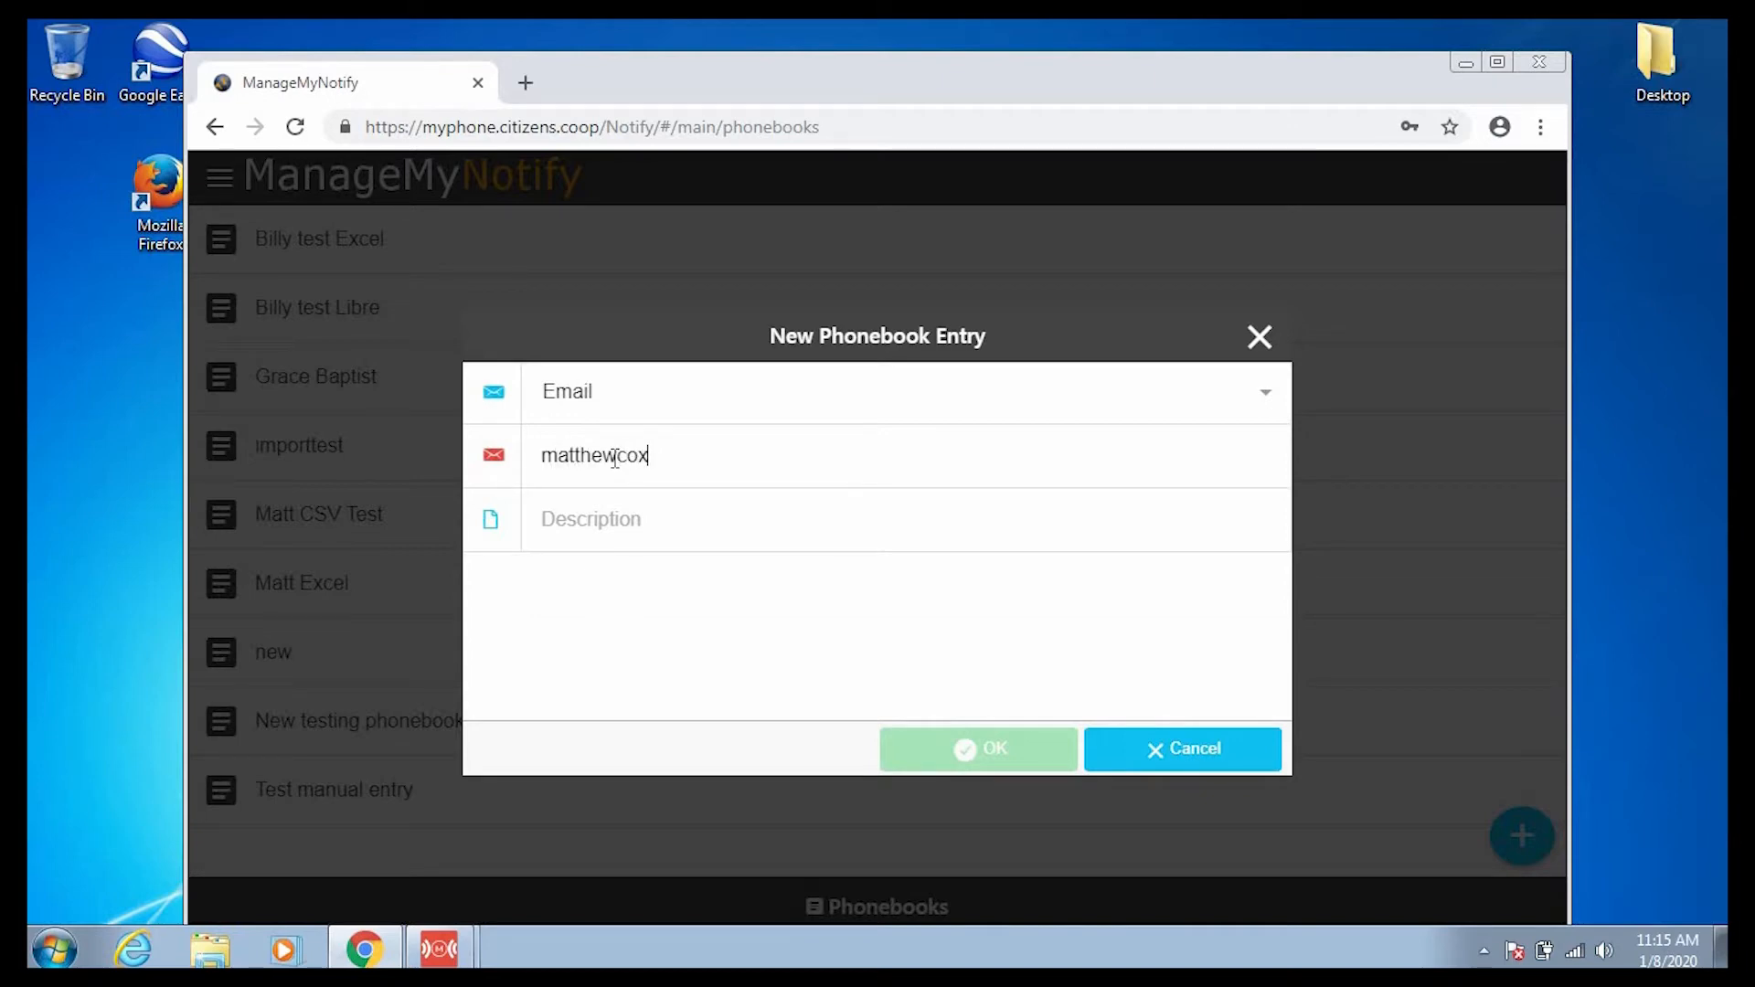
key(Tab)
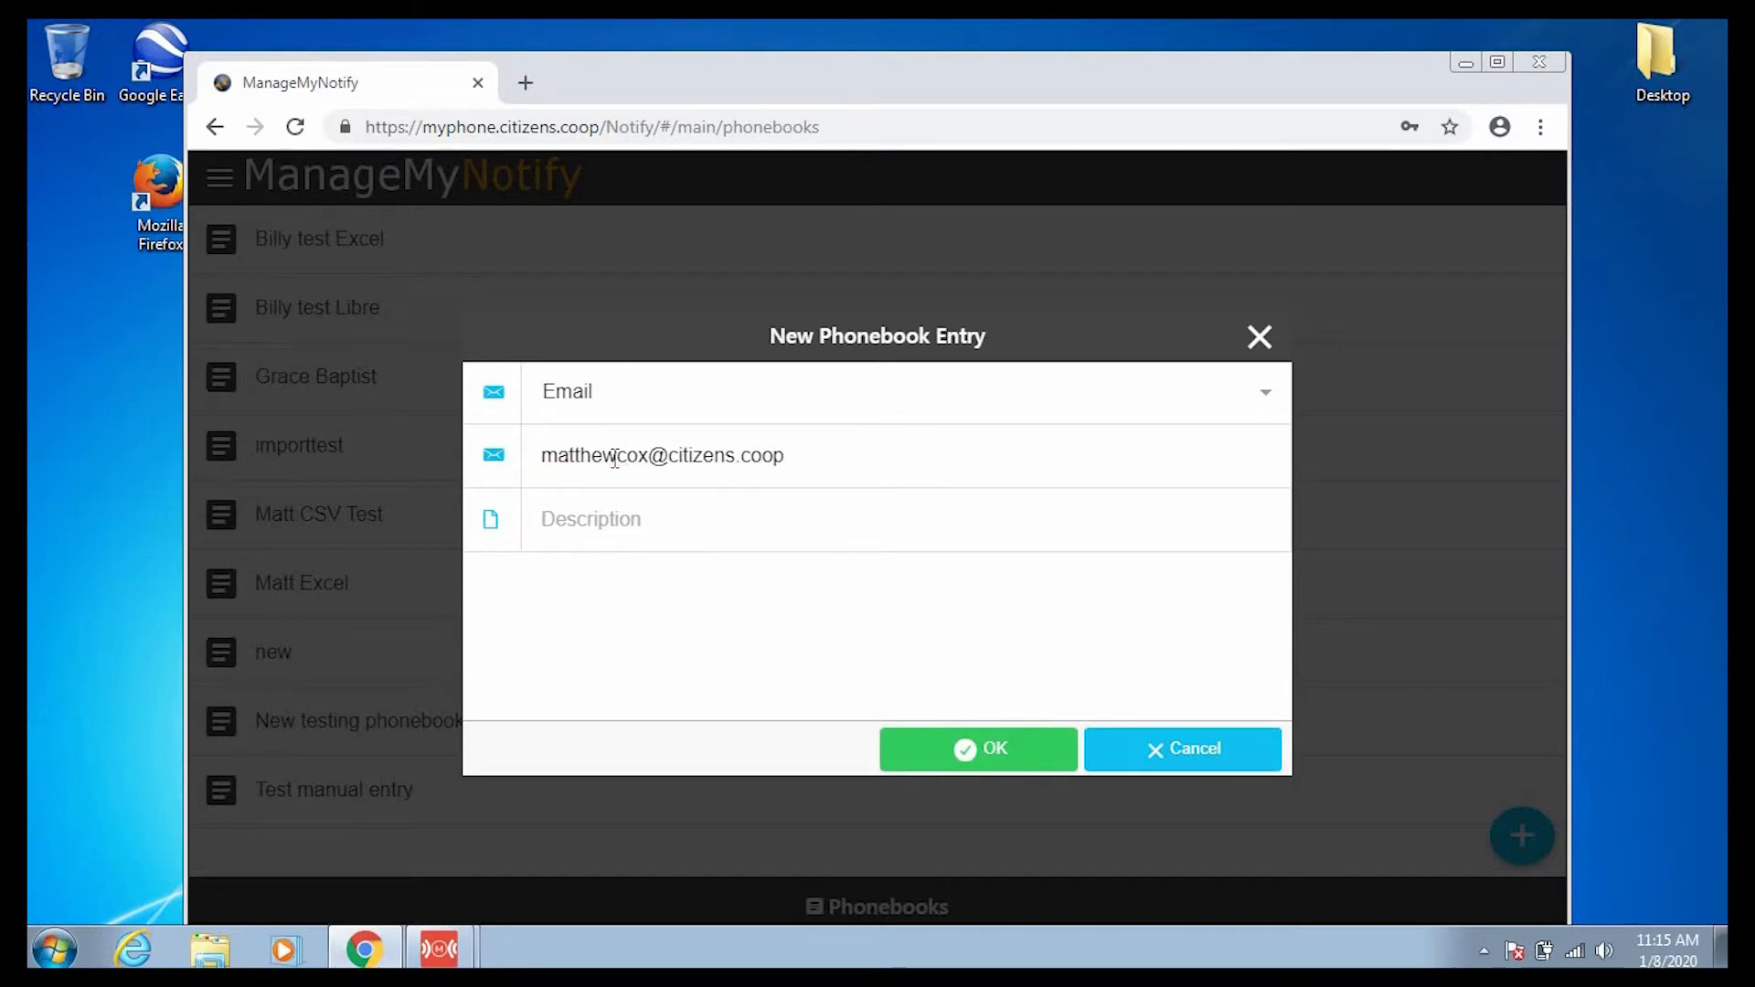
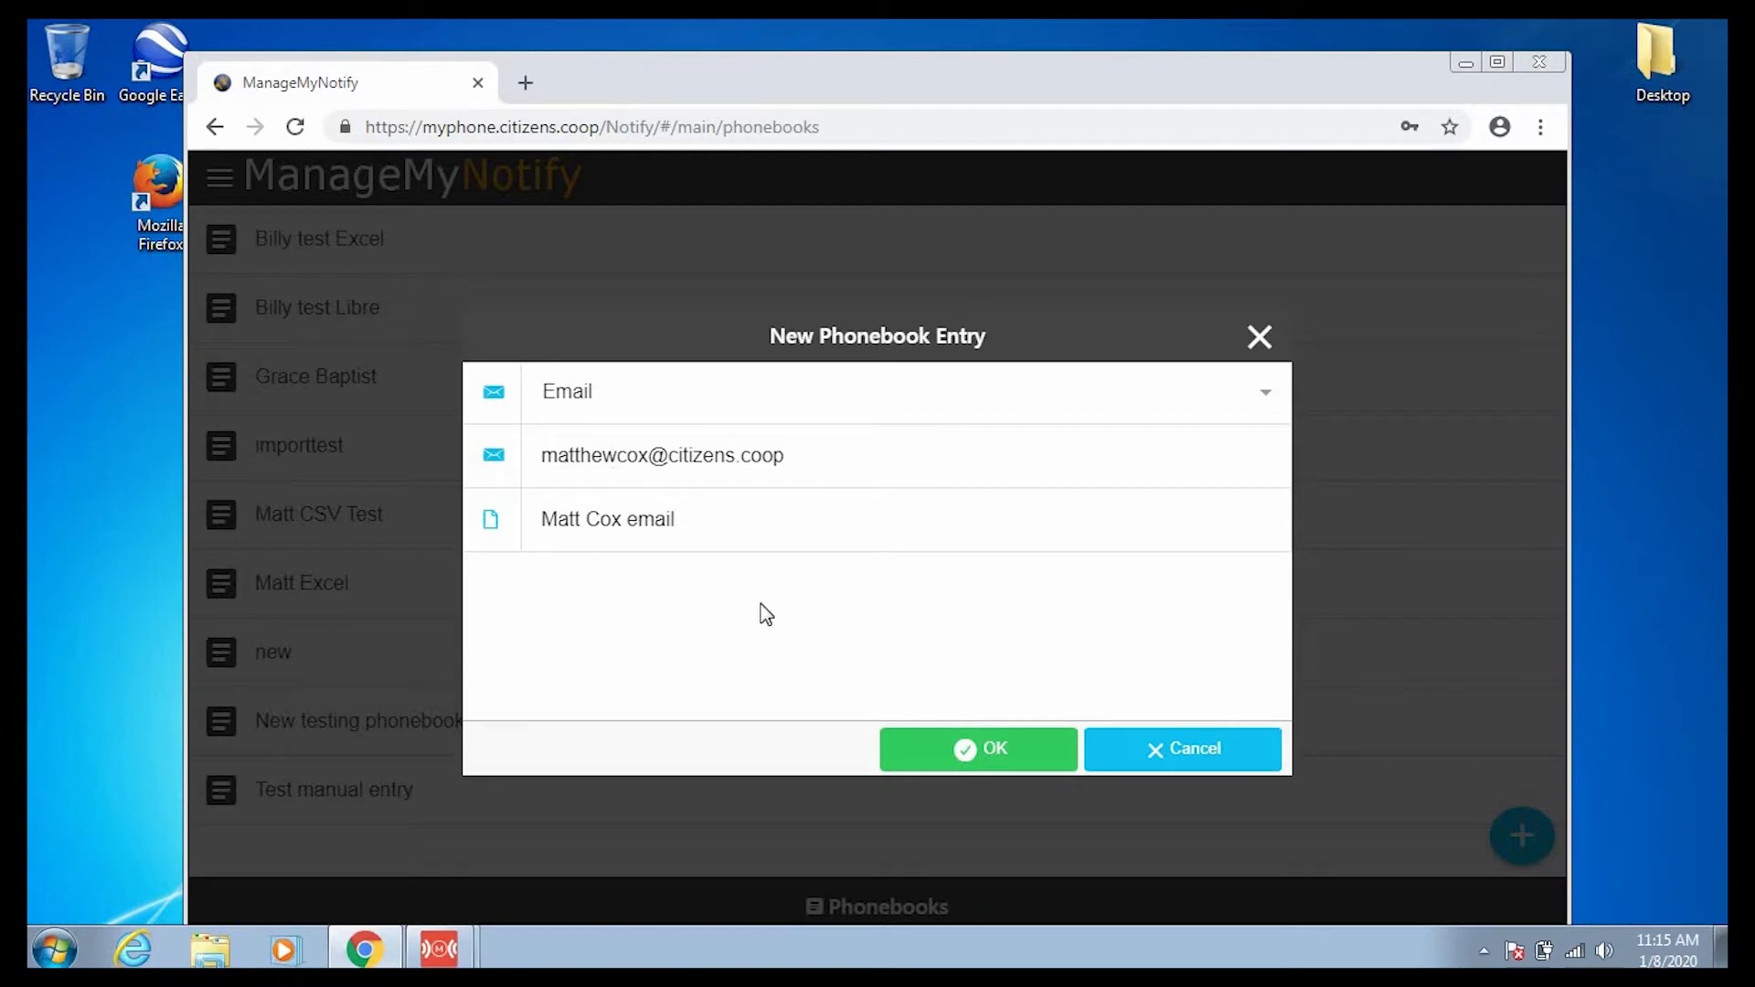
click(911, 760)
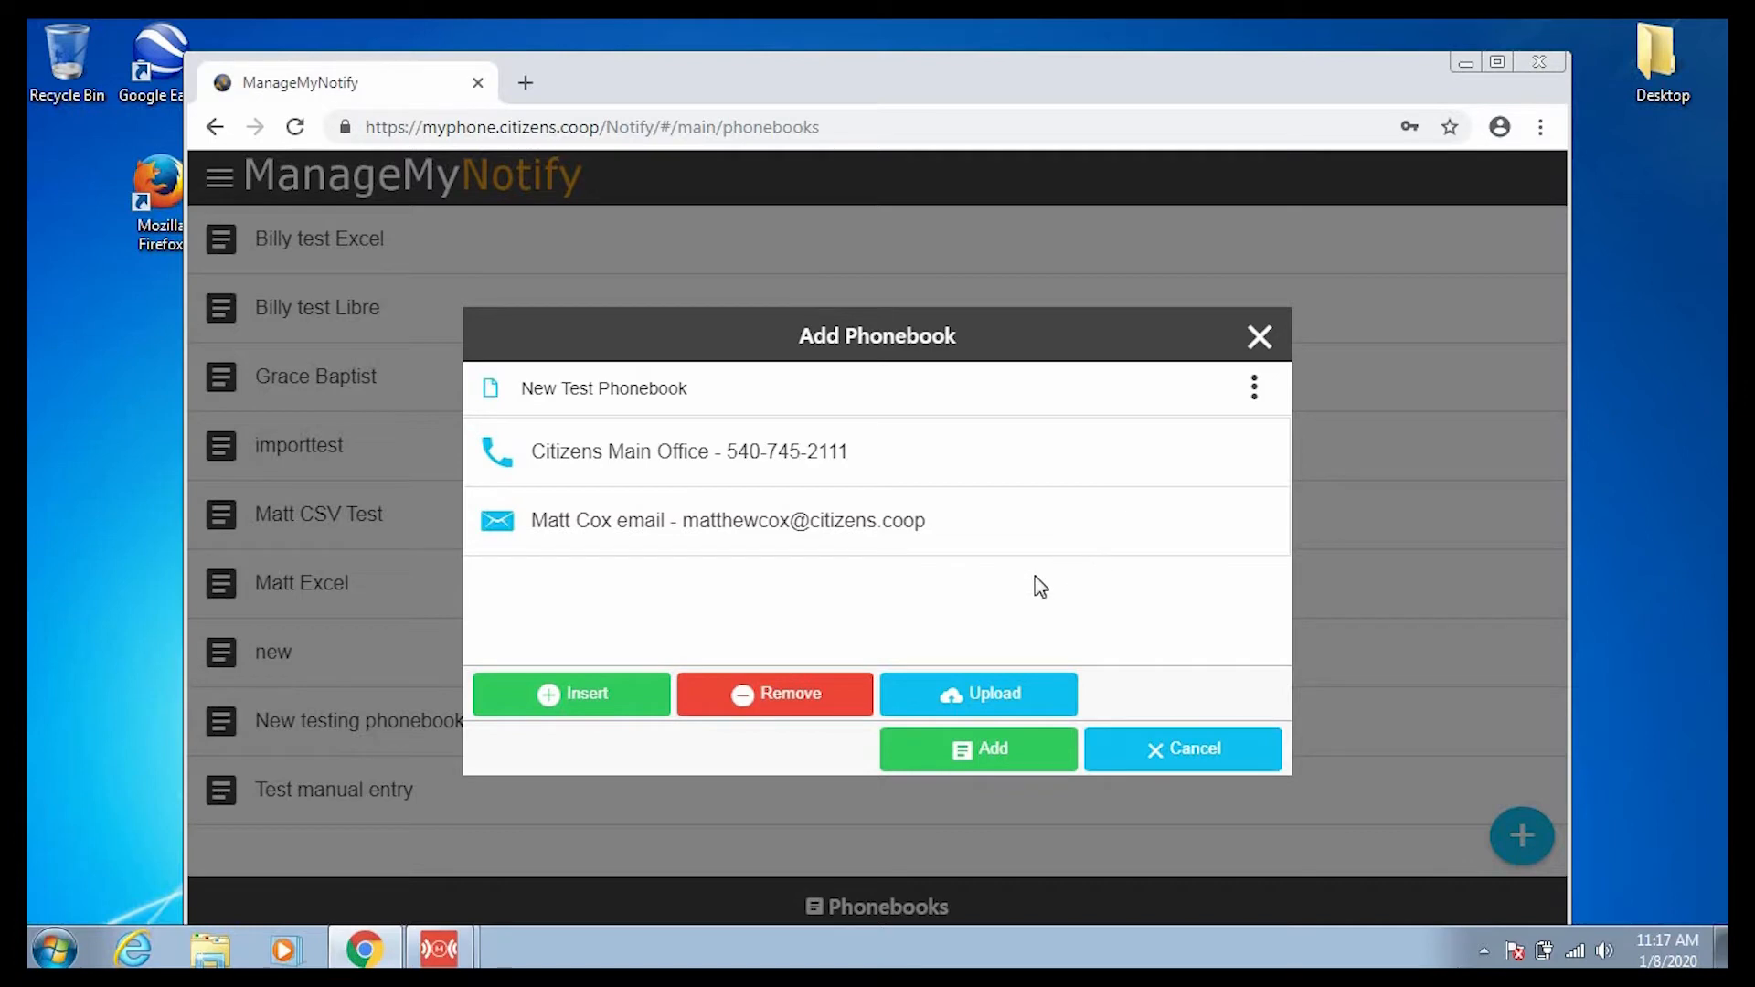
Add an Email entry with the contact's vtext.com text-gateway address, then save New Test Phonebook.
click(592, 708)
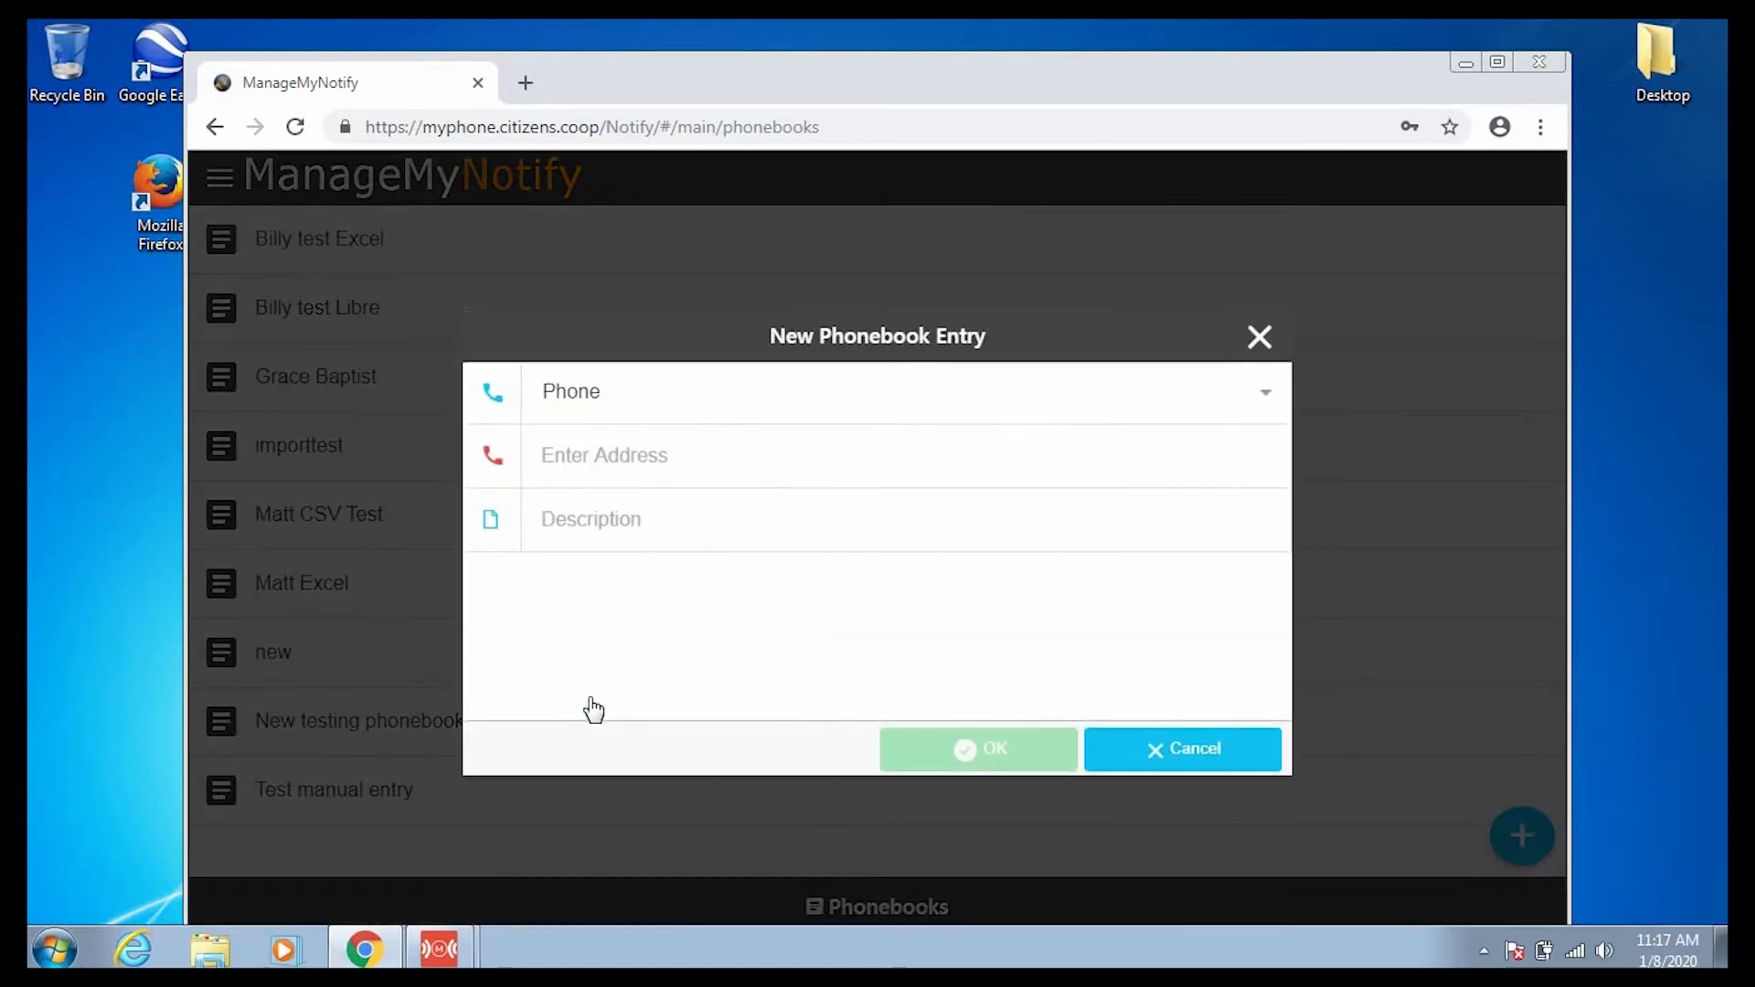
click(619, 409)
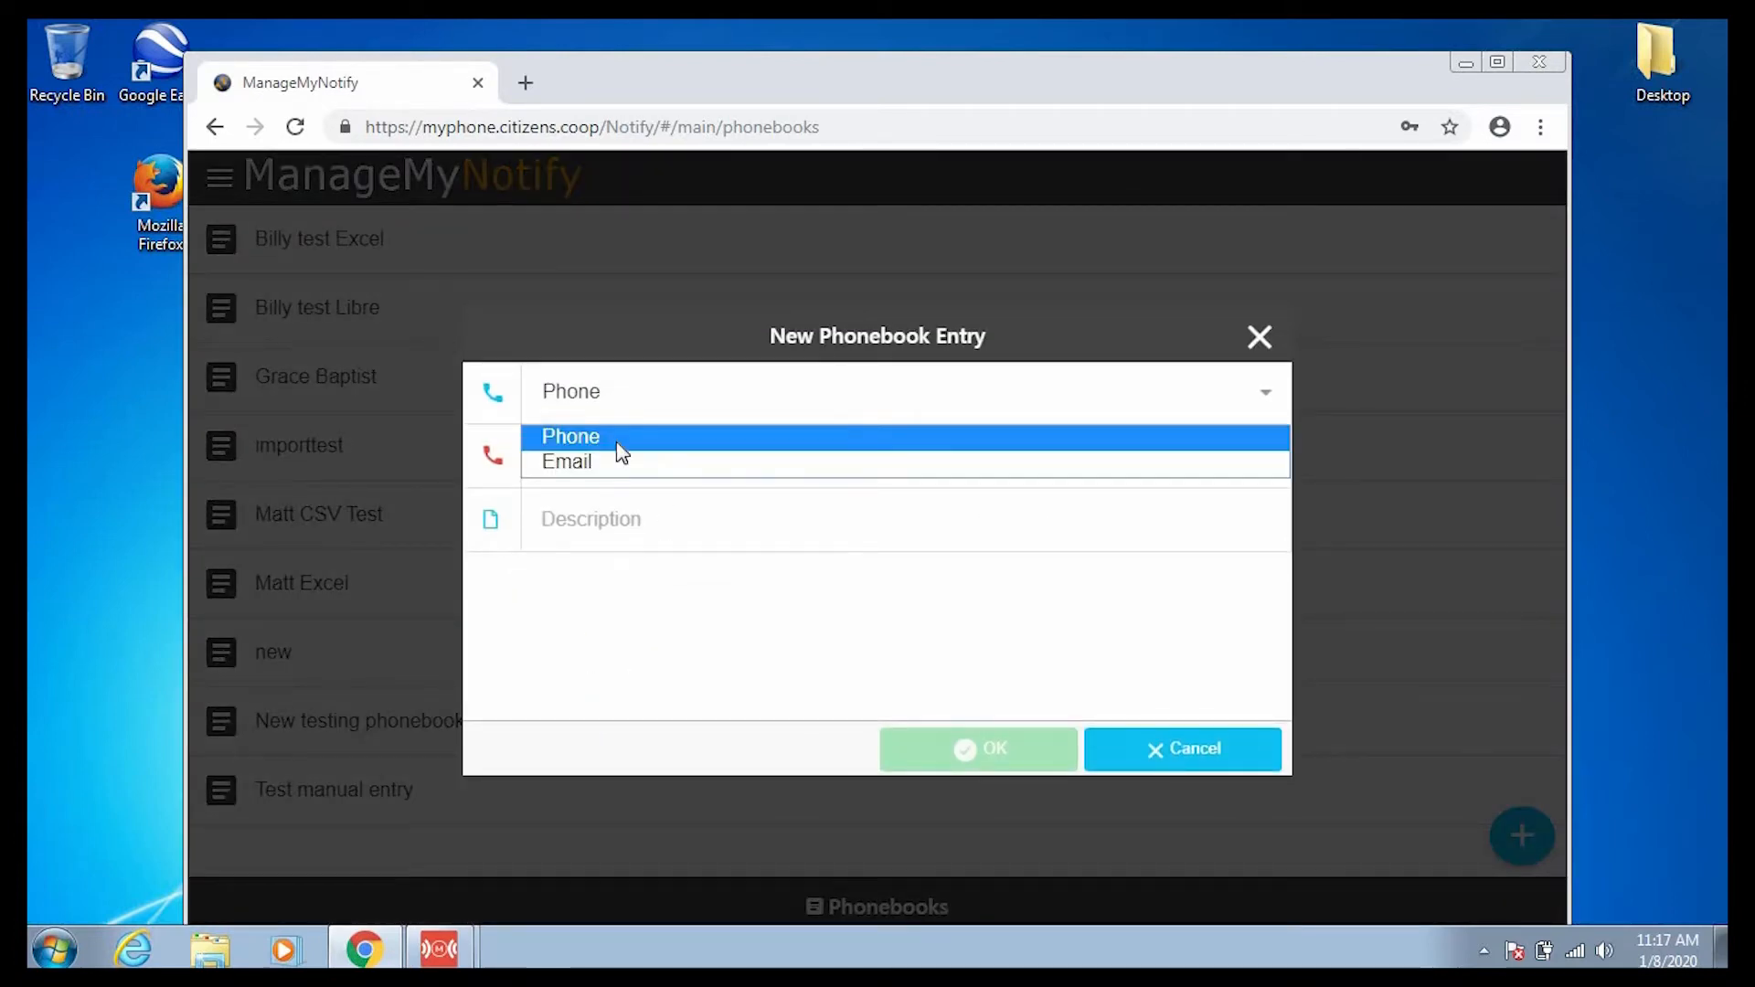
click(614, 462)
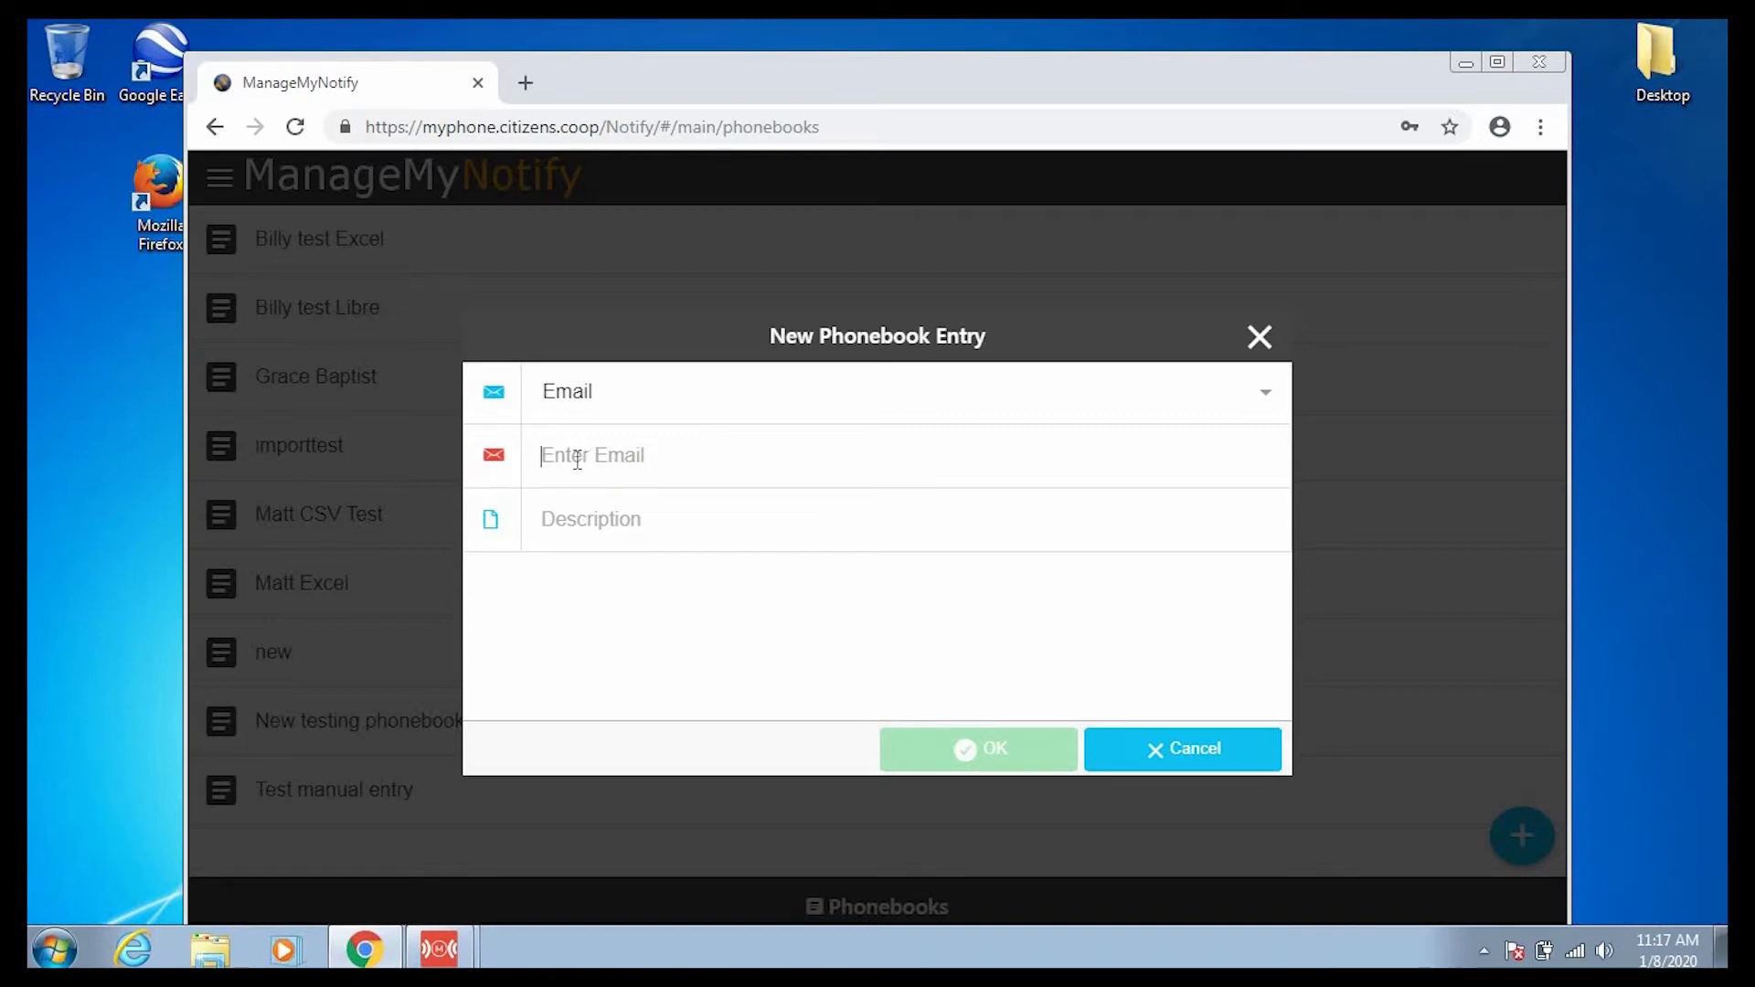
click(657, 400)
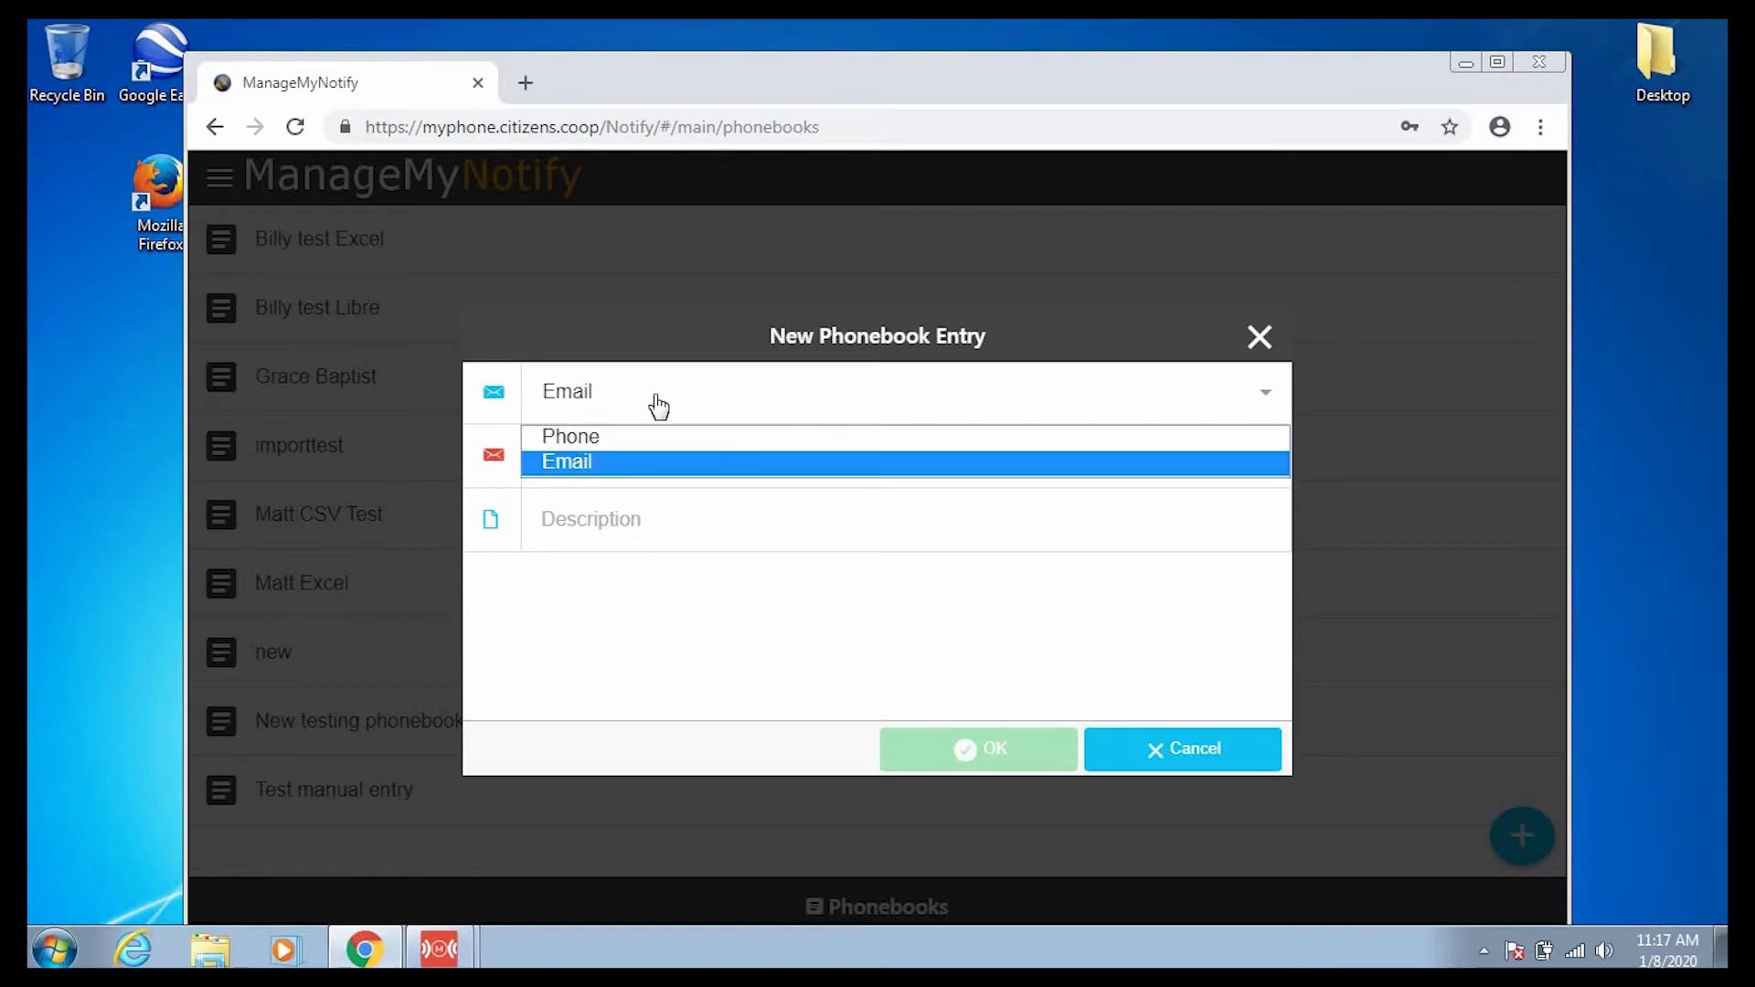
click(645, 462)
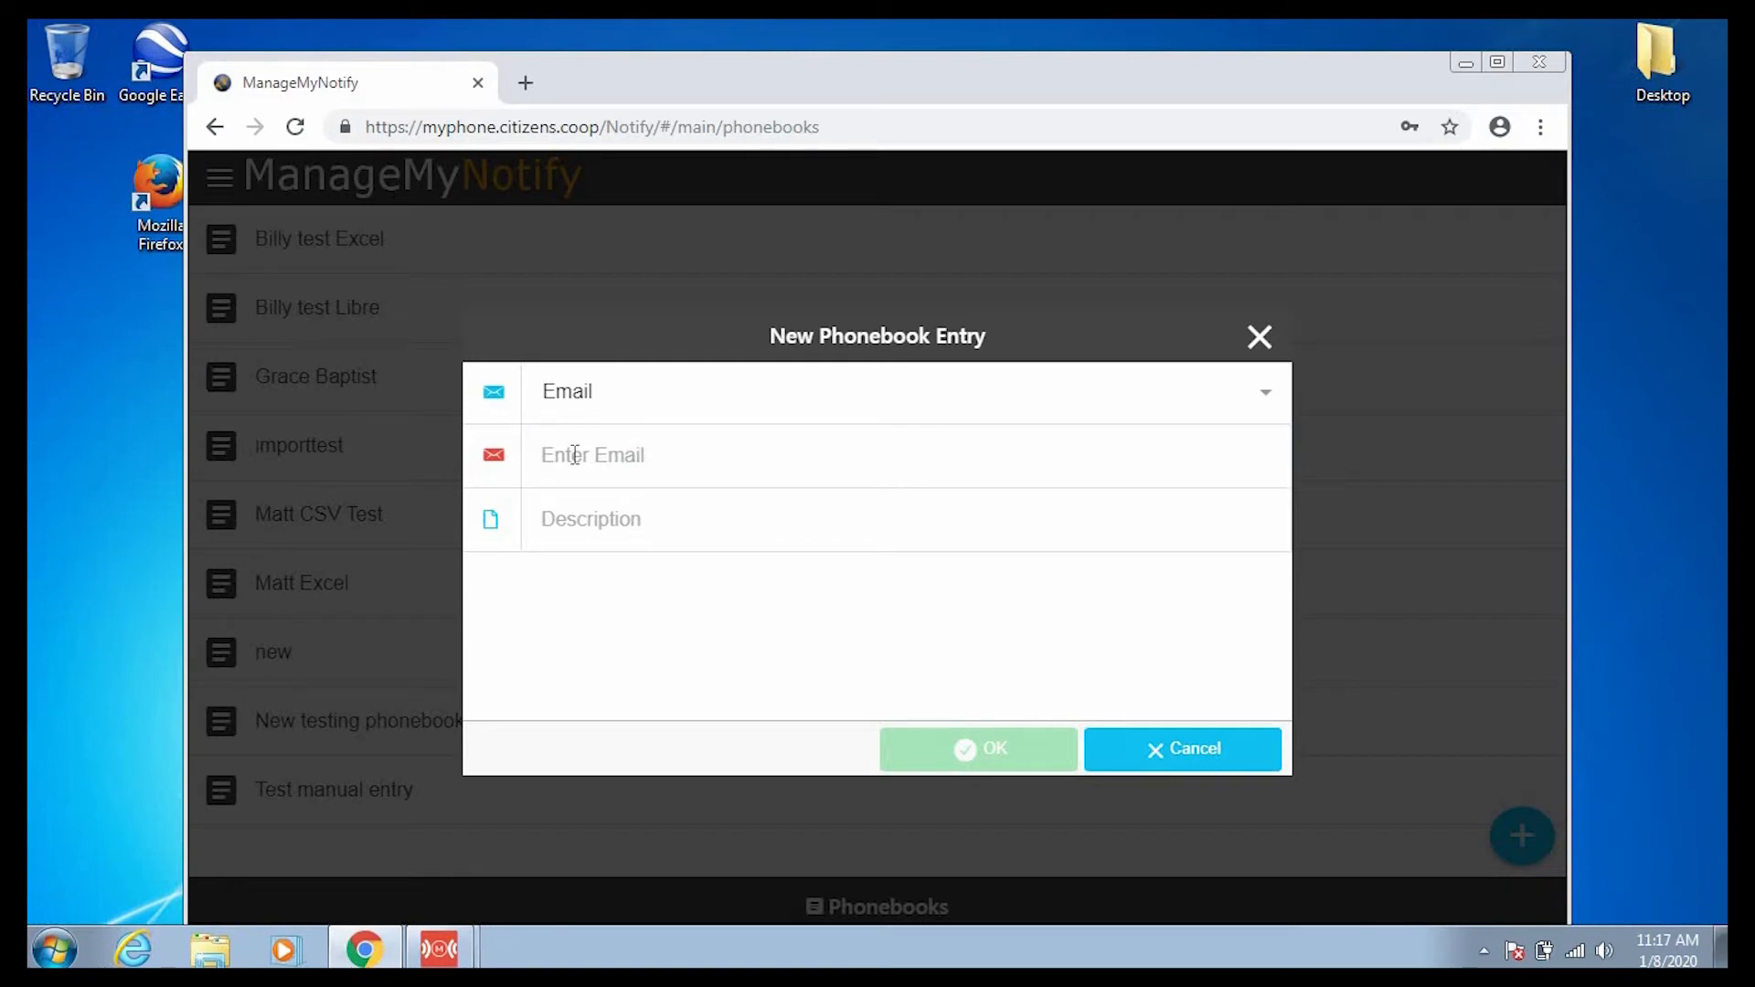
click(573, 454)
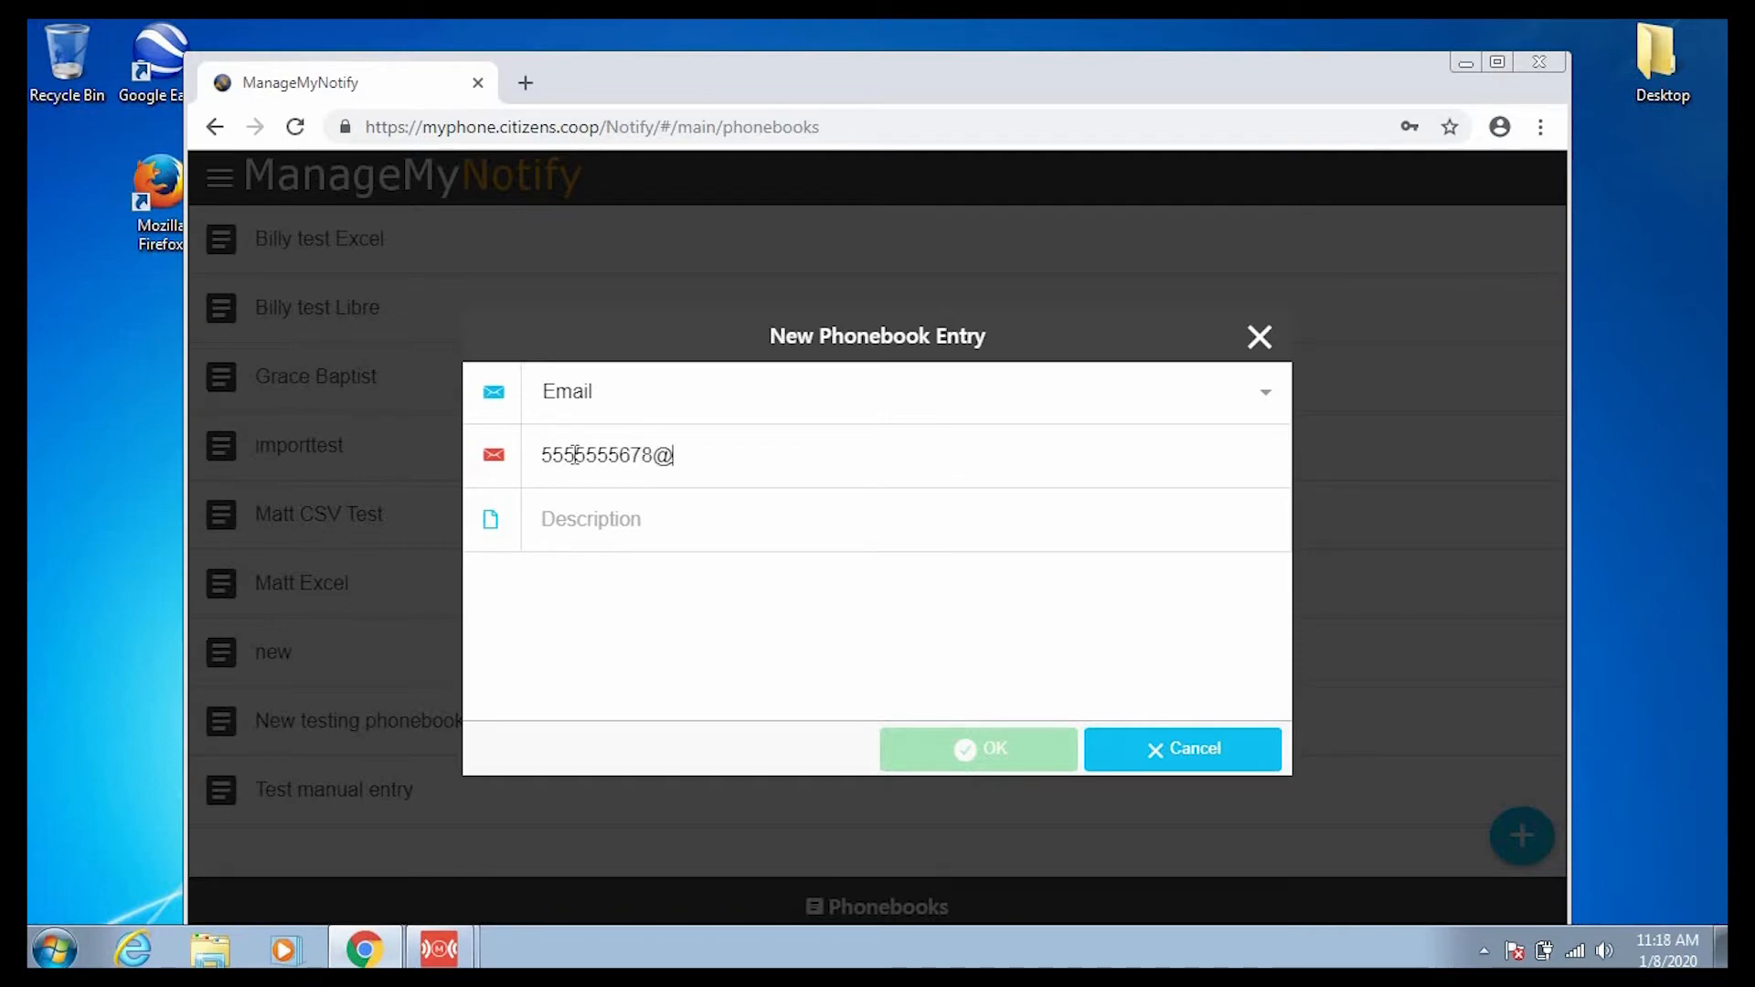
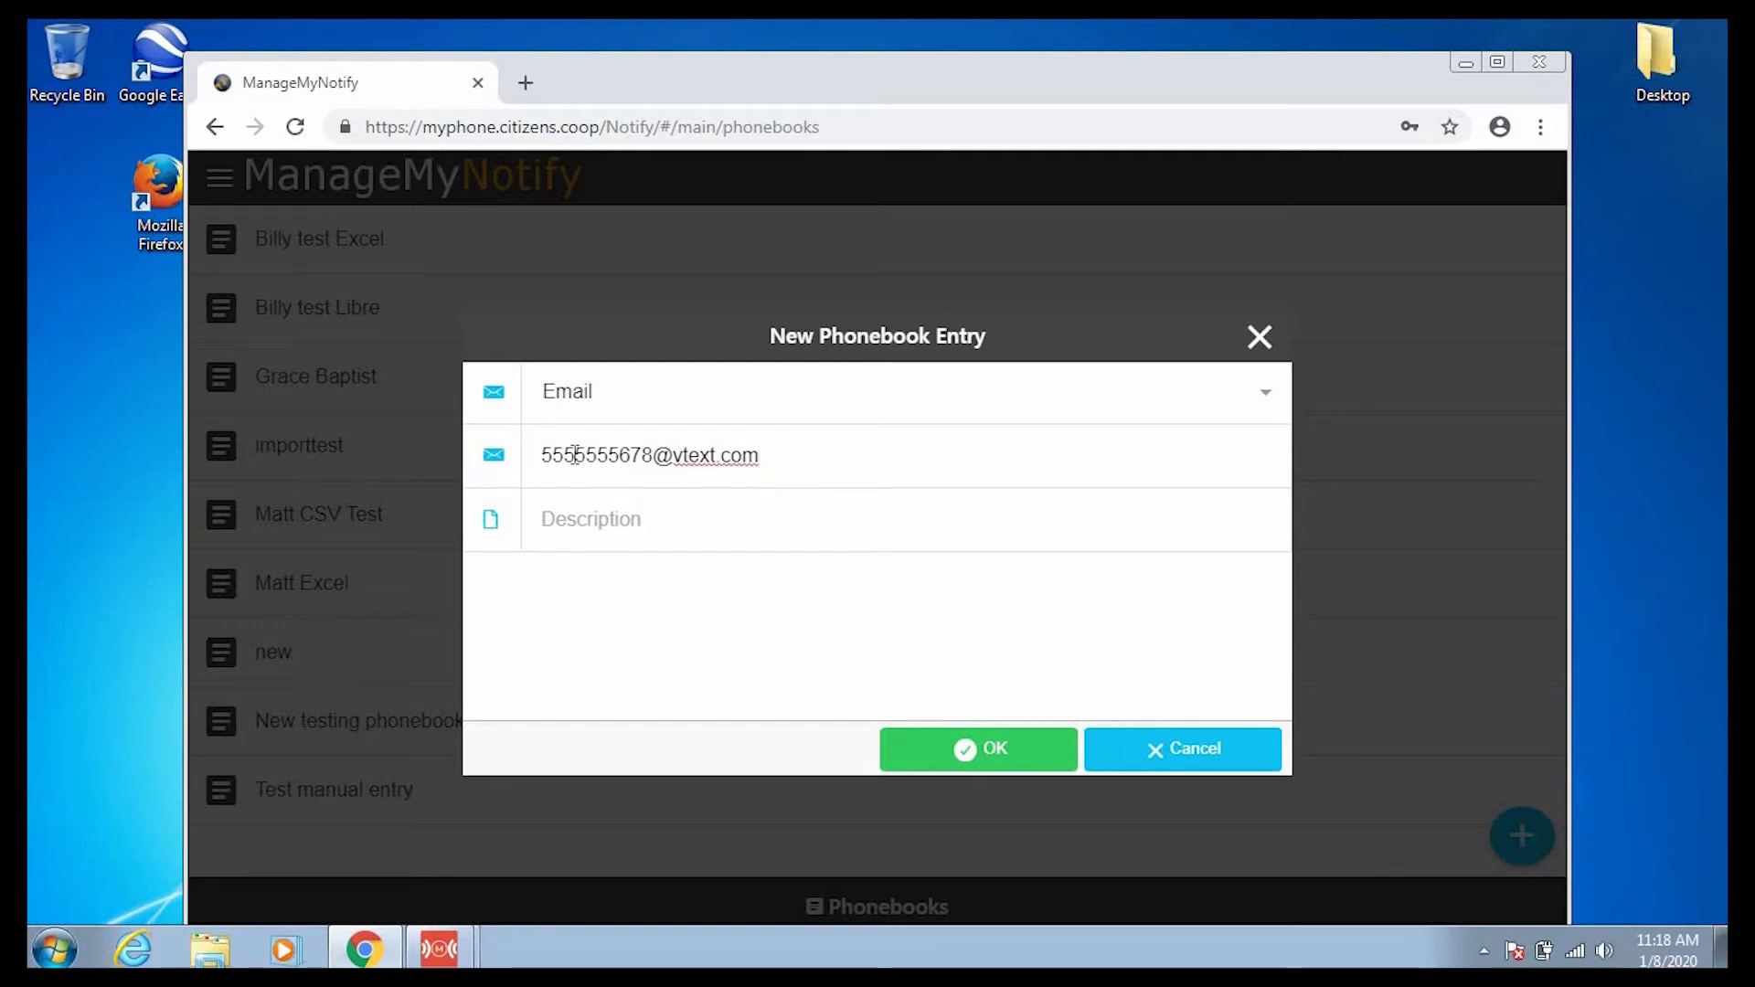
key(Tab)
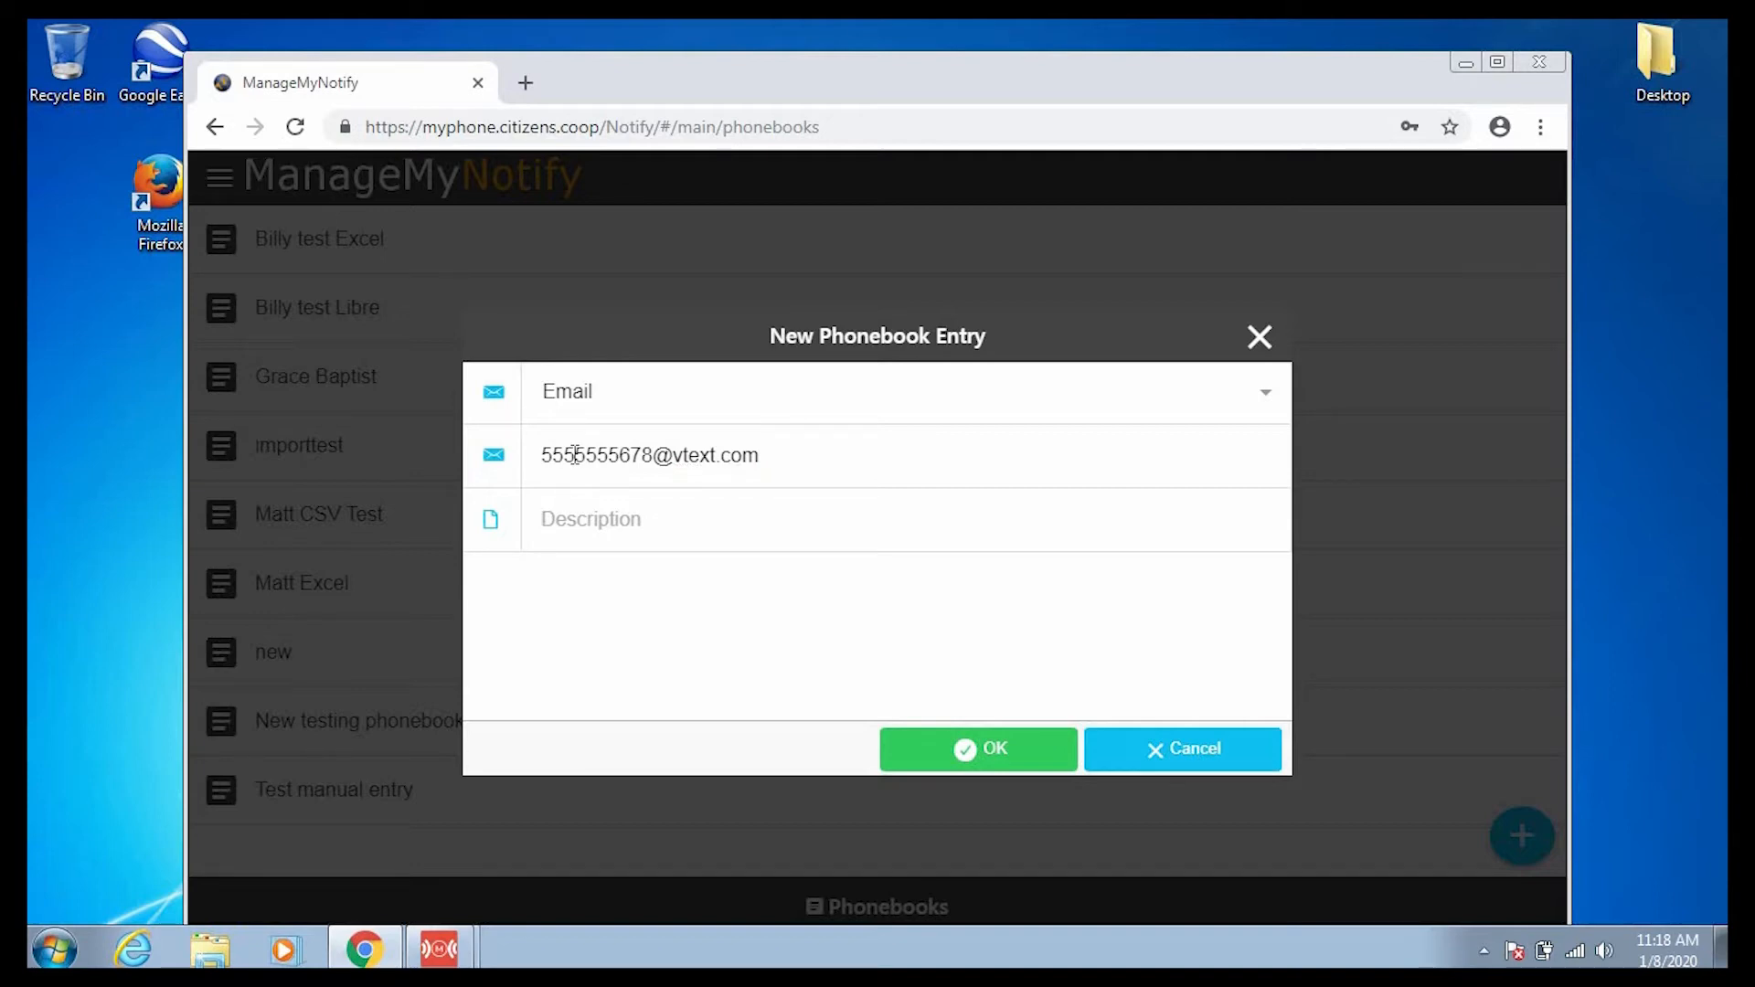
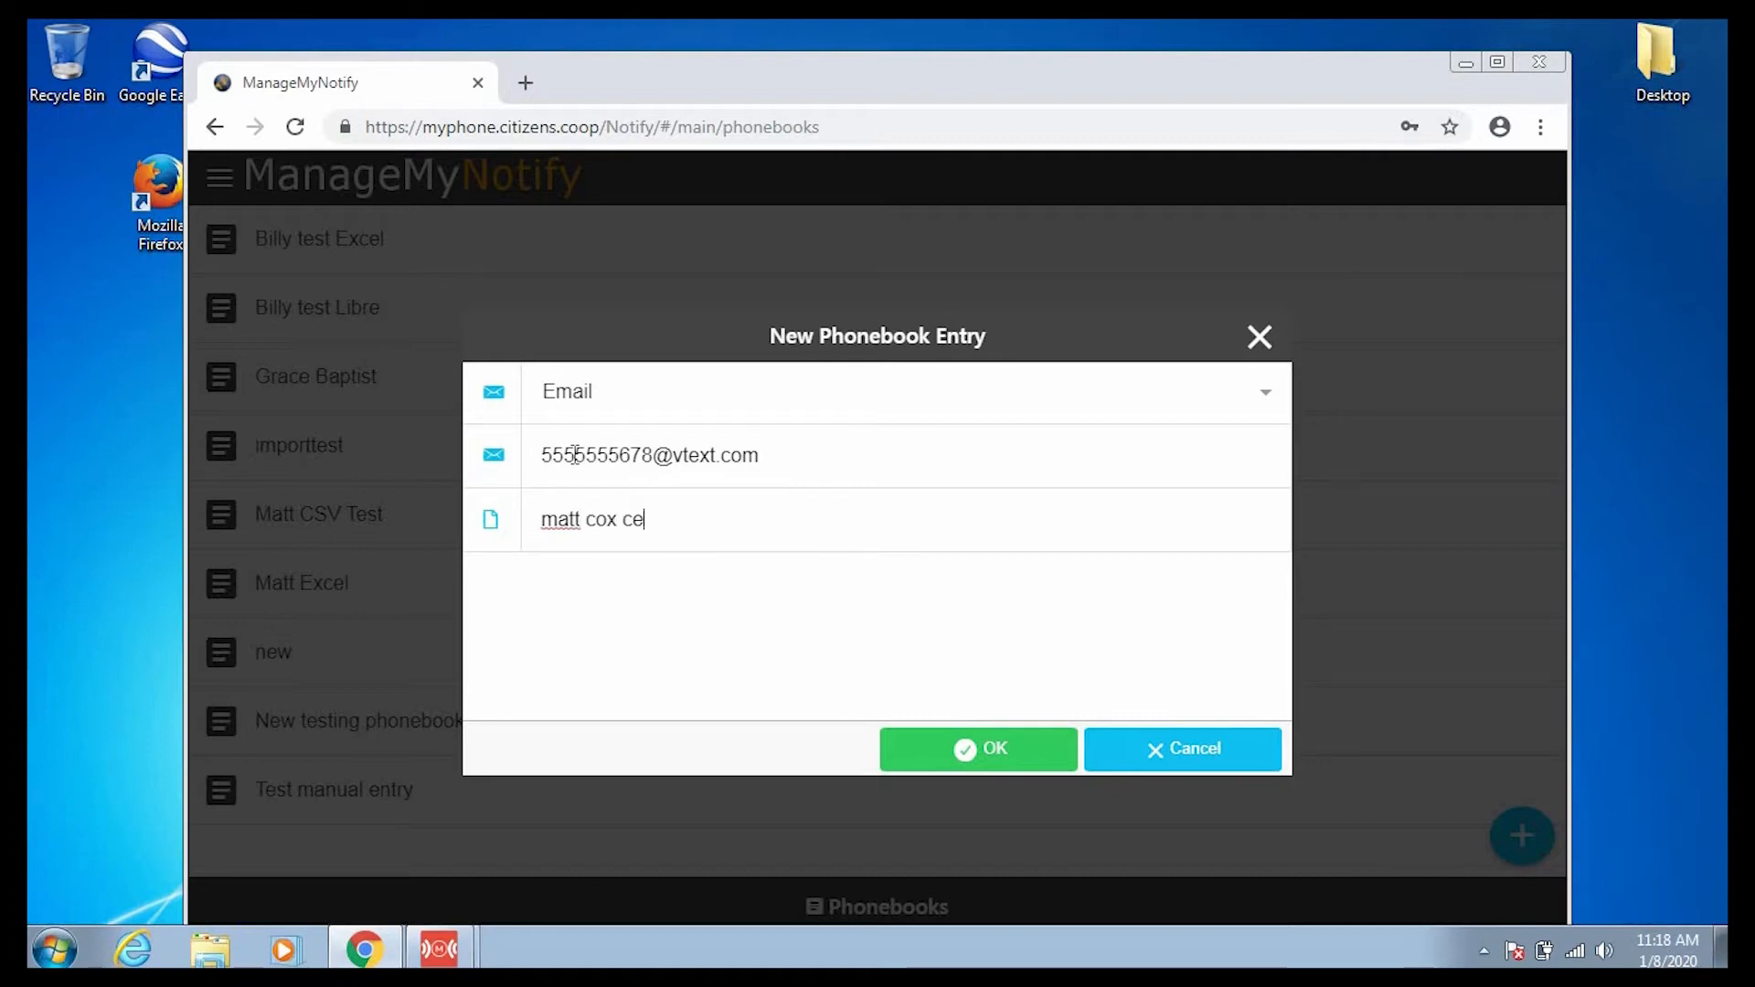
click(1000, 747)
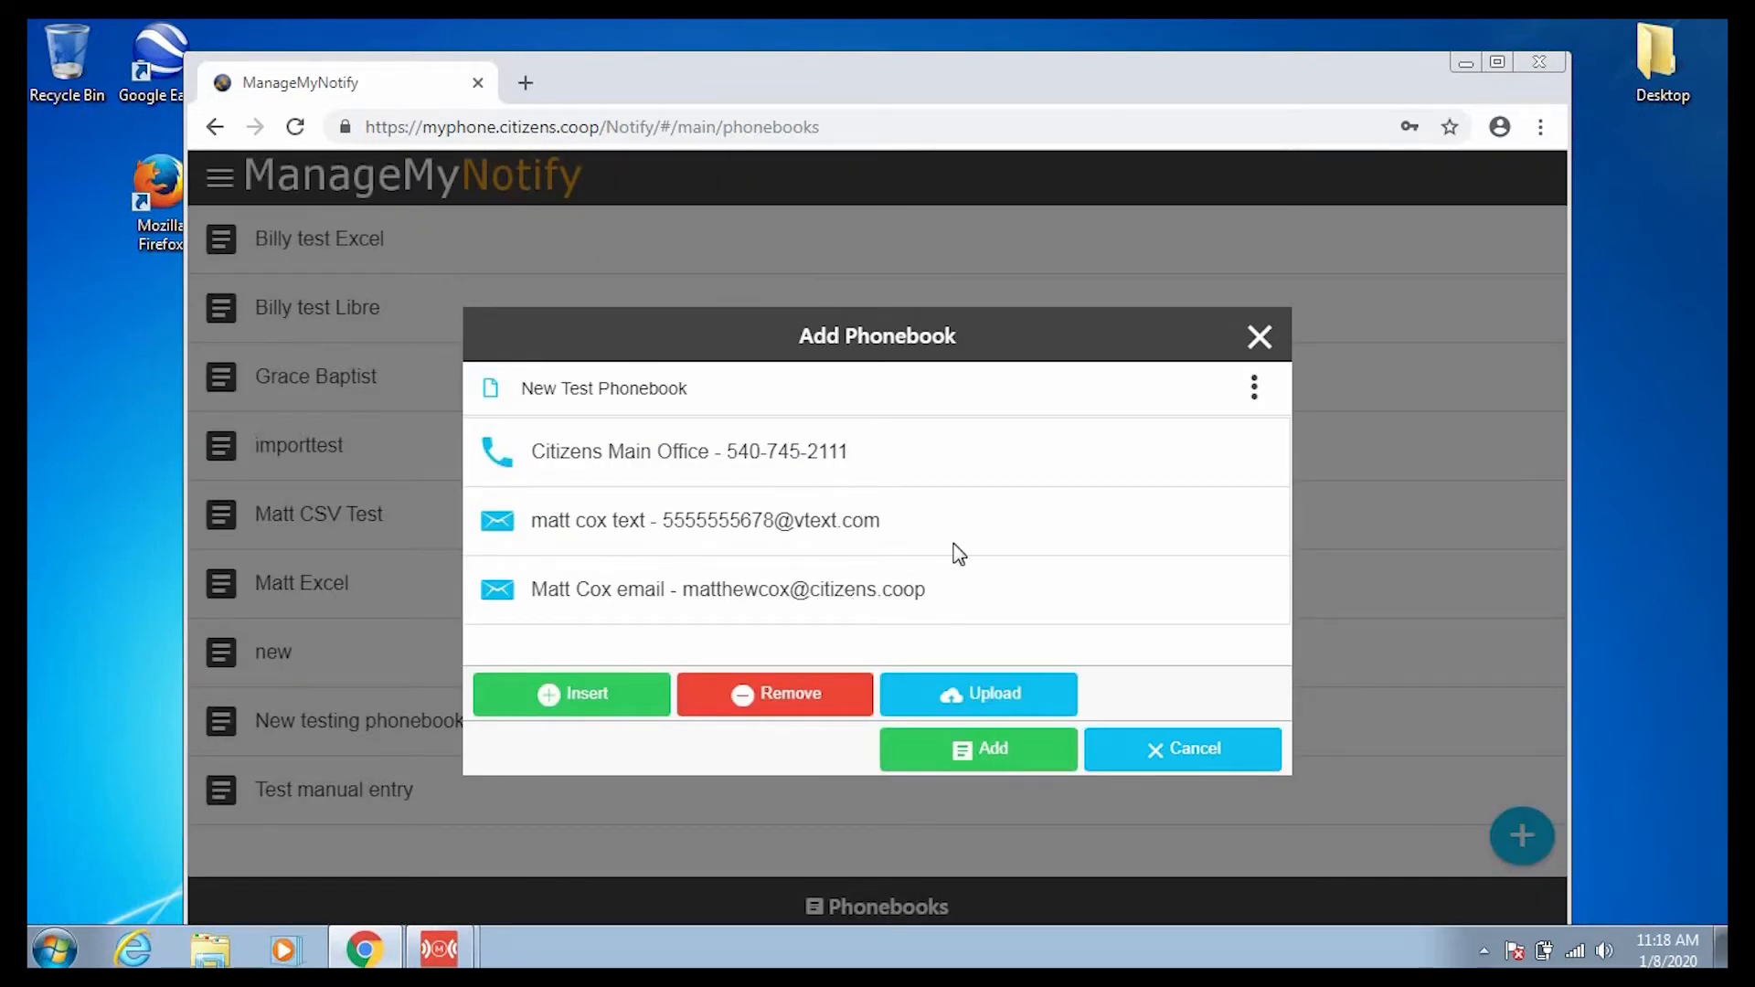
click(993, 751)
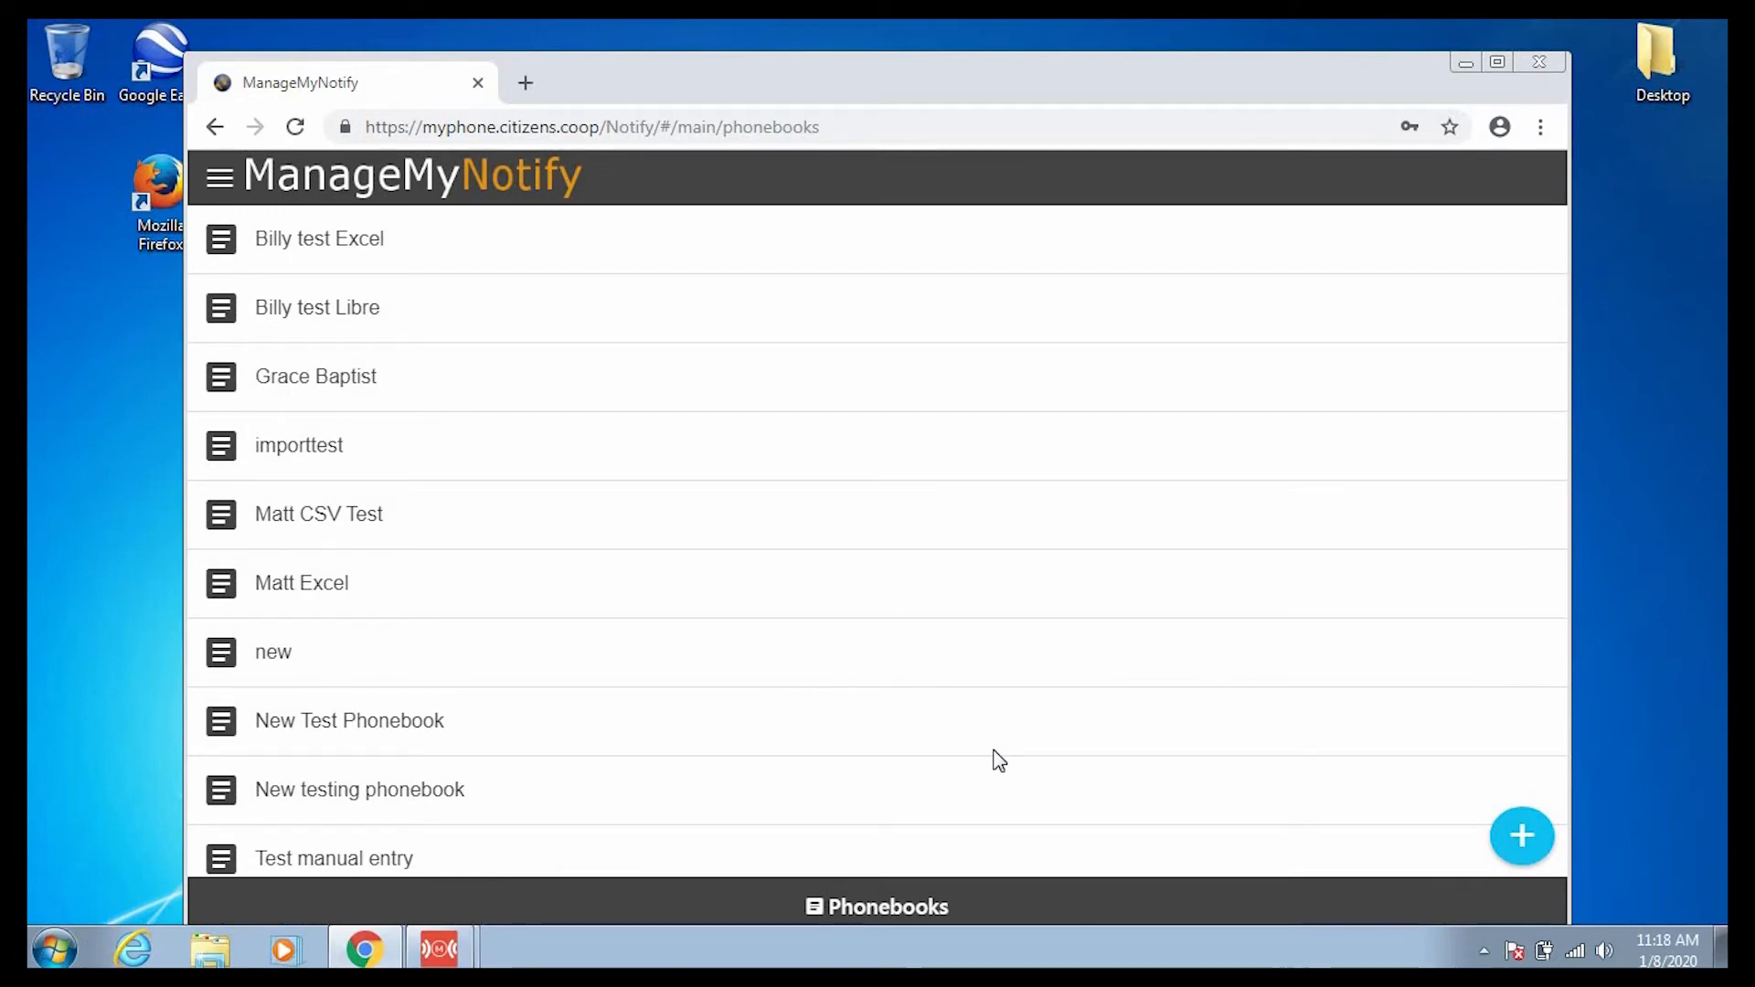
scroll(996, 761, down, 1)
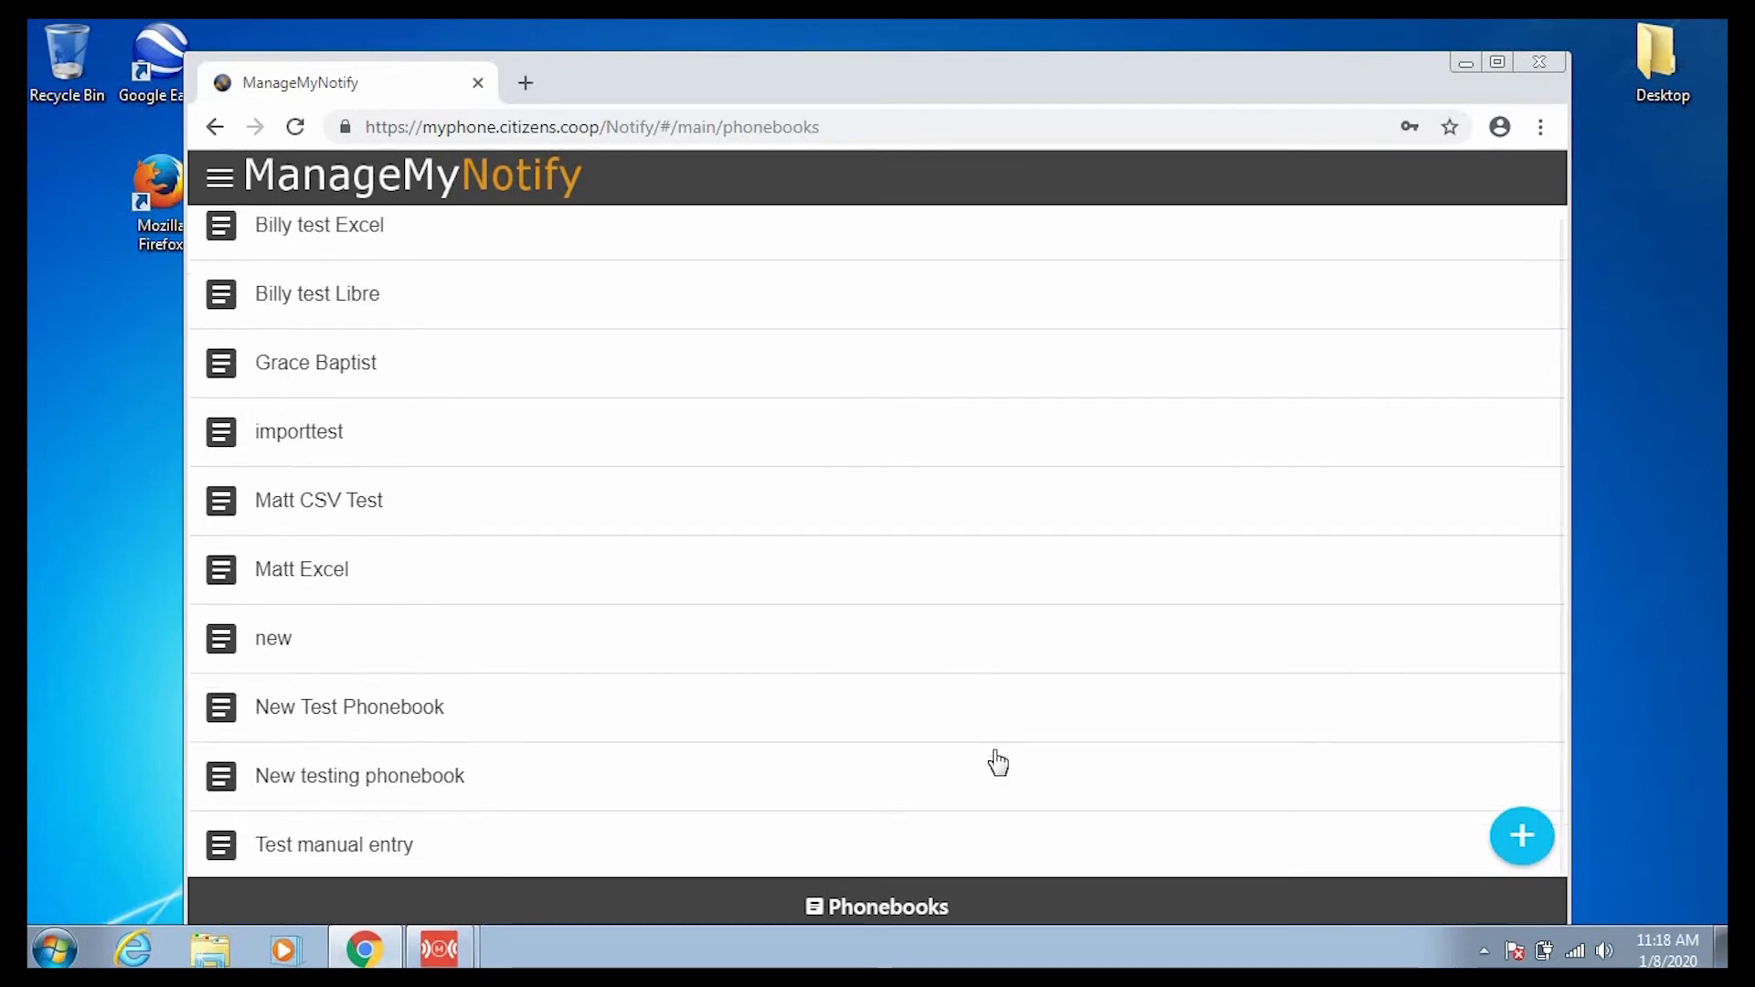
click(421, 710)
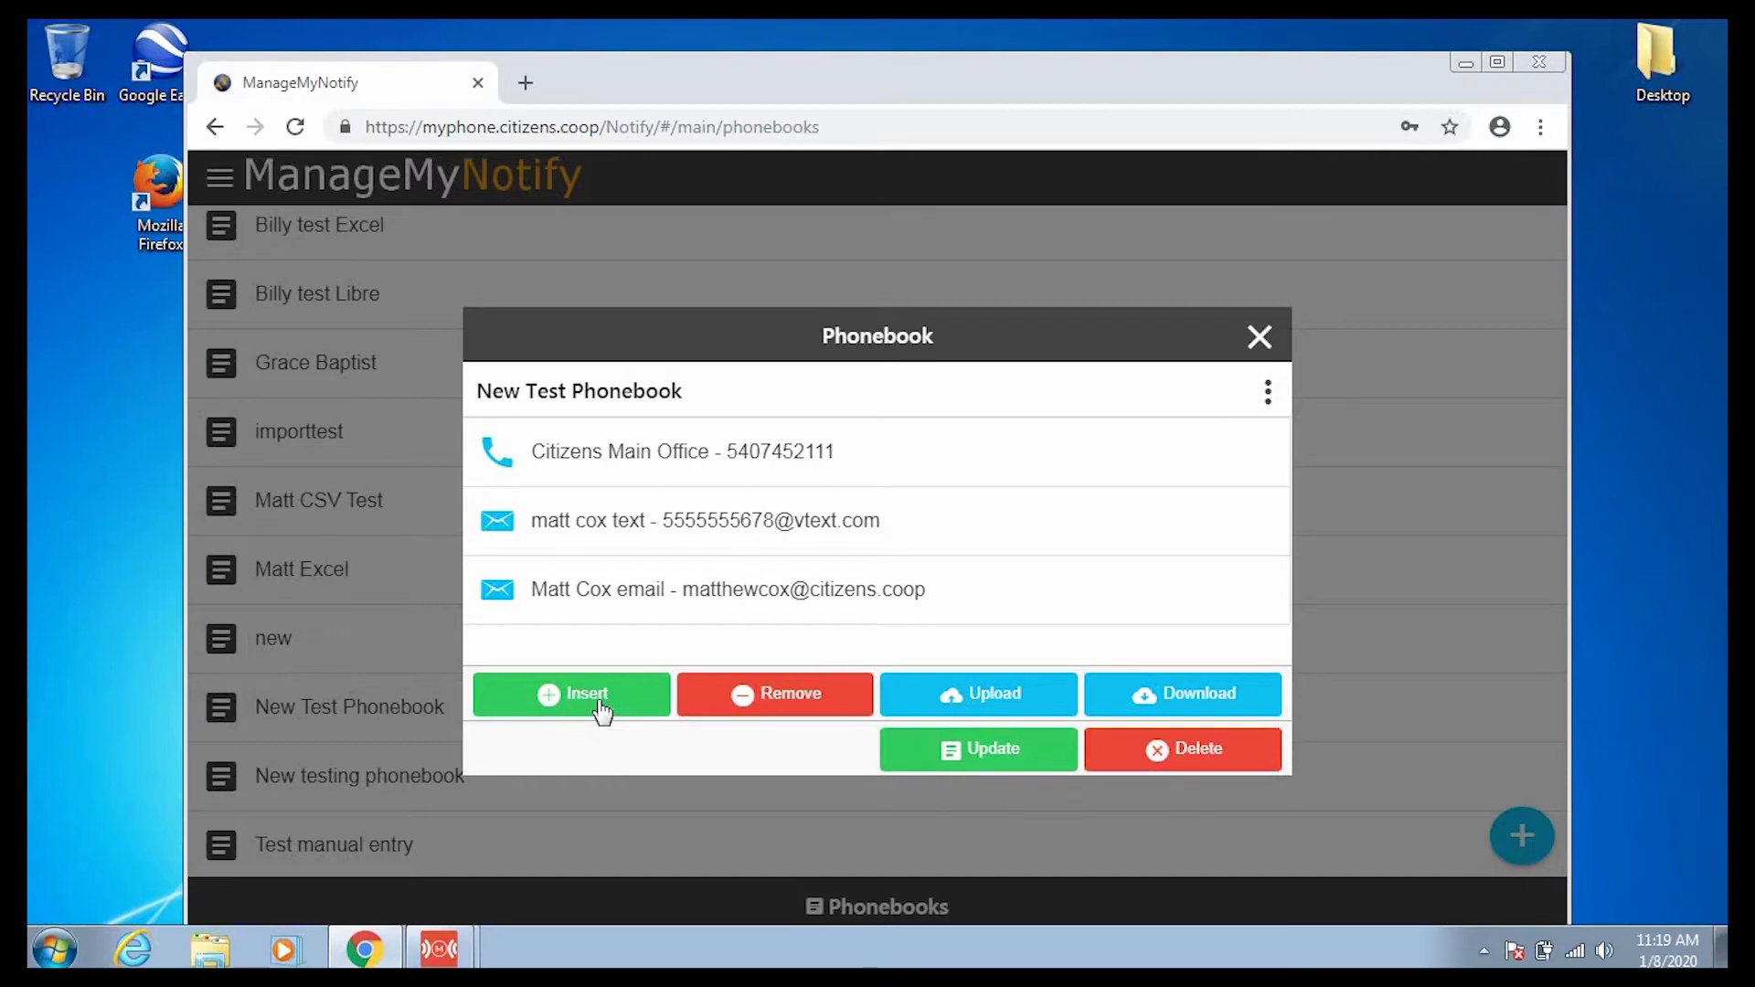
click(821, 701)
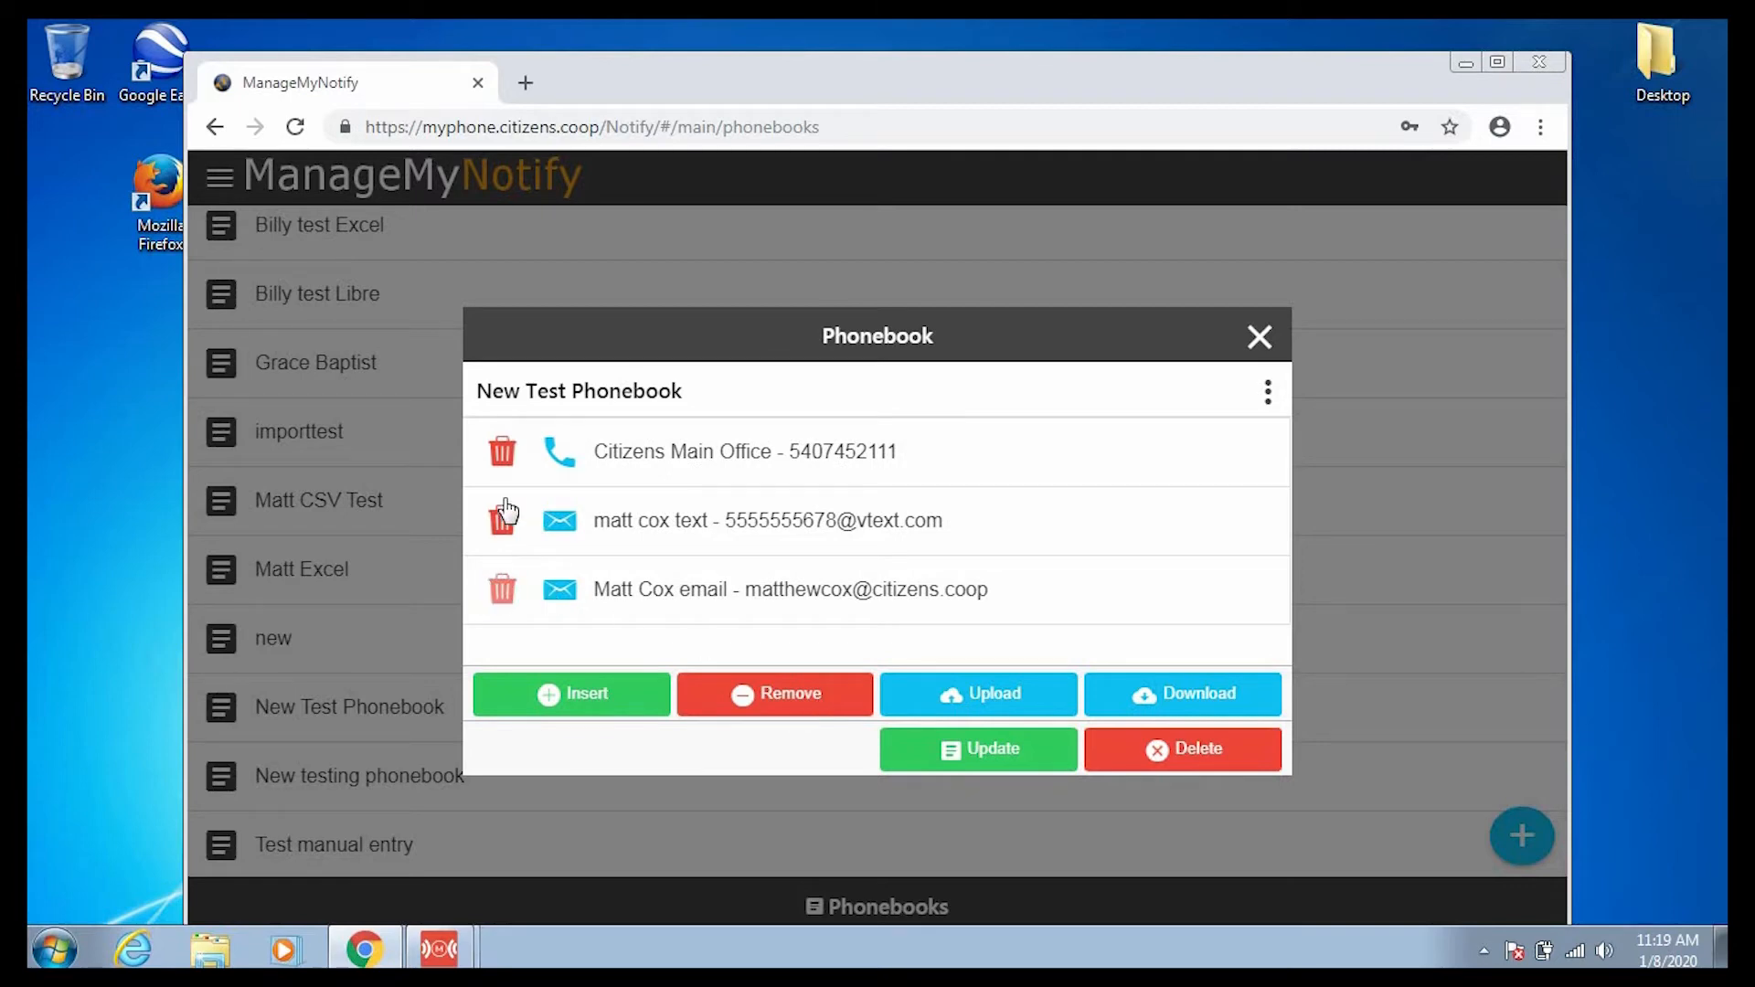
click(804, 704)
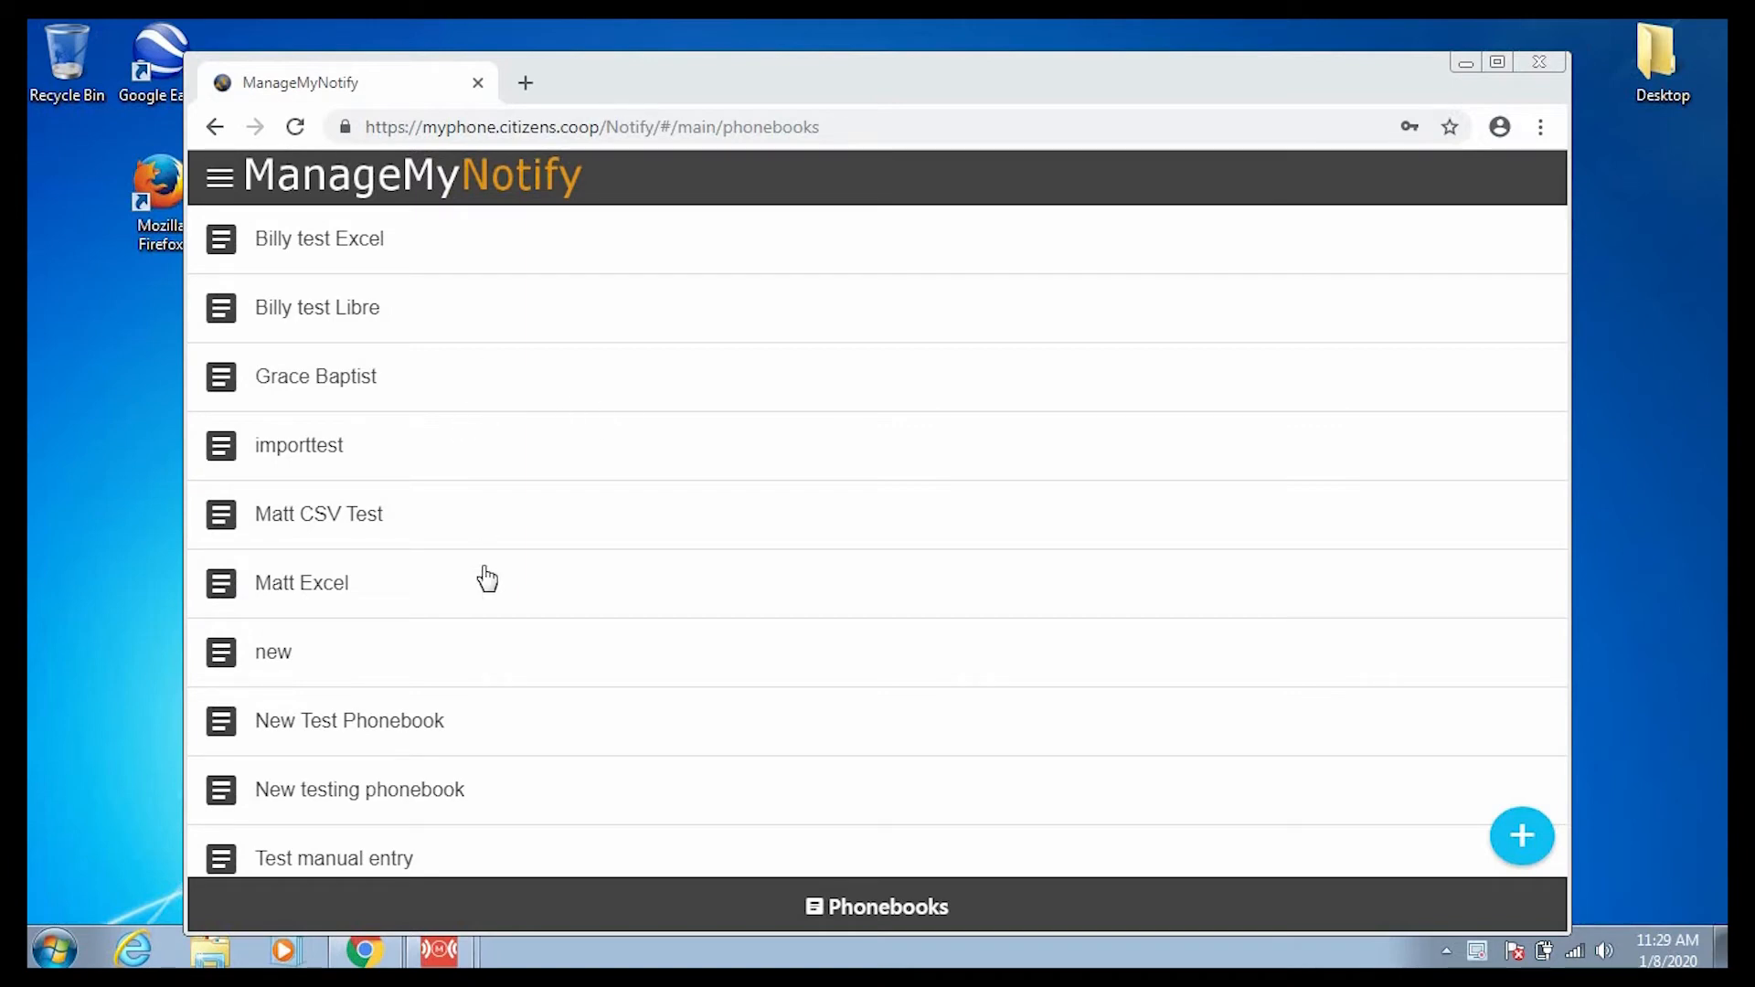
Change the contact's email ending from .coop to .net and update New Test Phonebook.
click(430, 720)
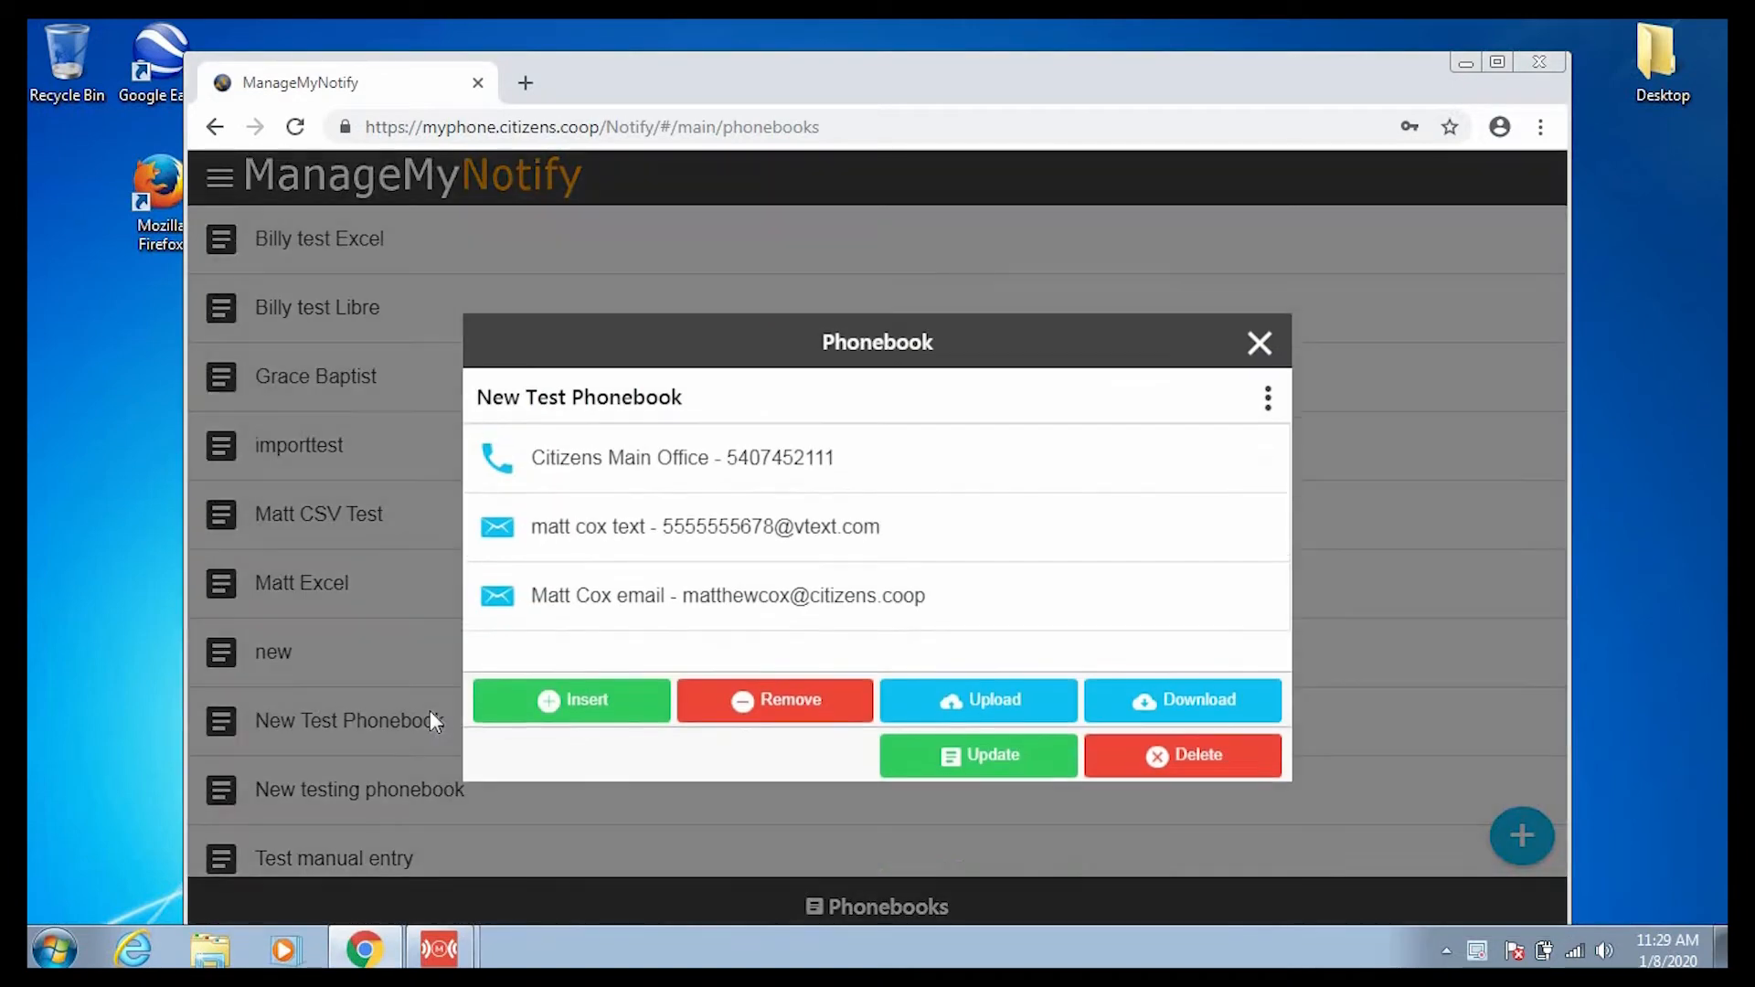
click(609, 603)
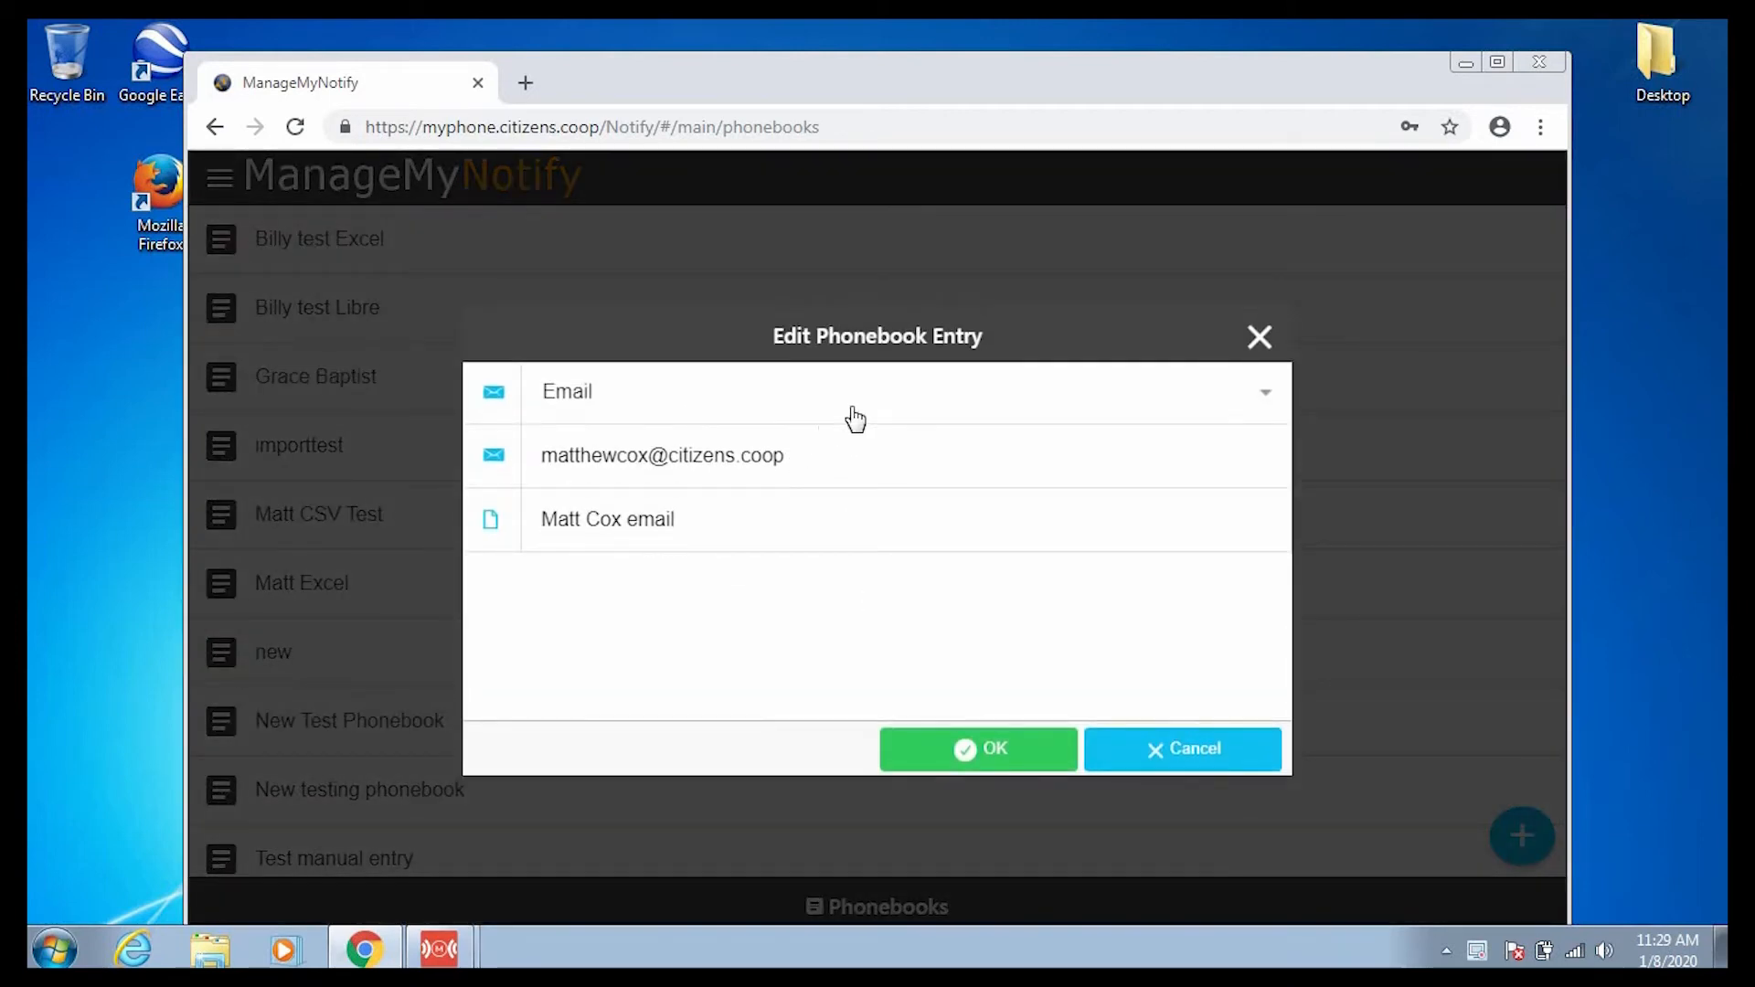
click(852, 466)
key(BackSpace)
key(BackSpace)
key(BackSpace)
key(BackSpace)
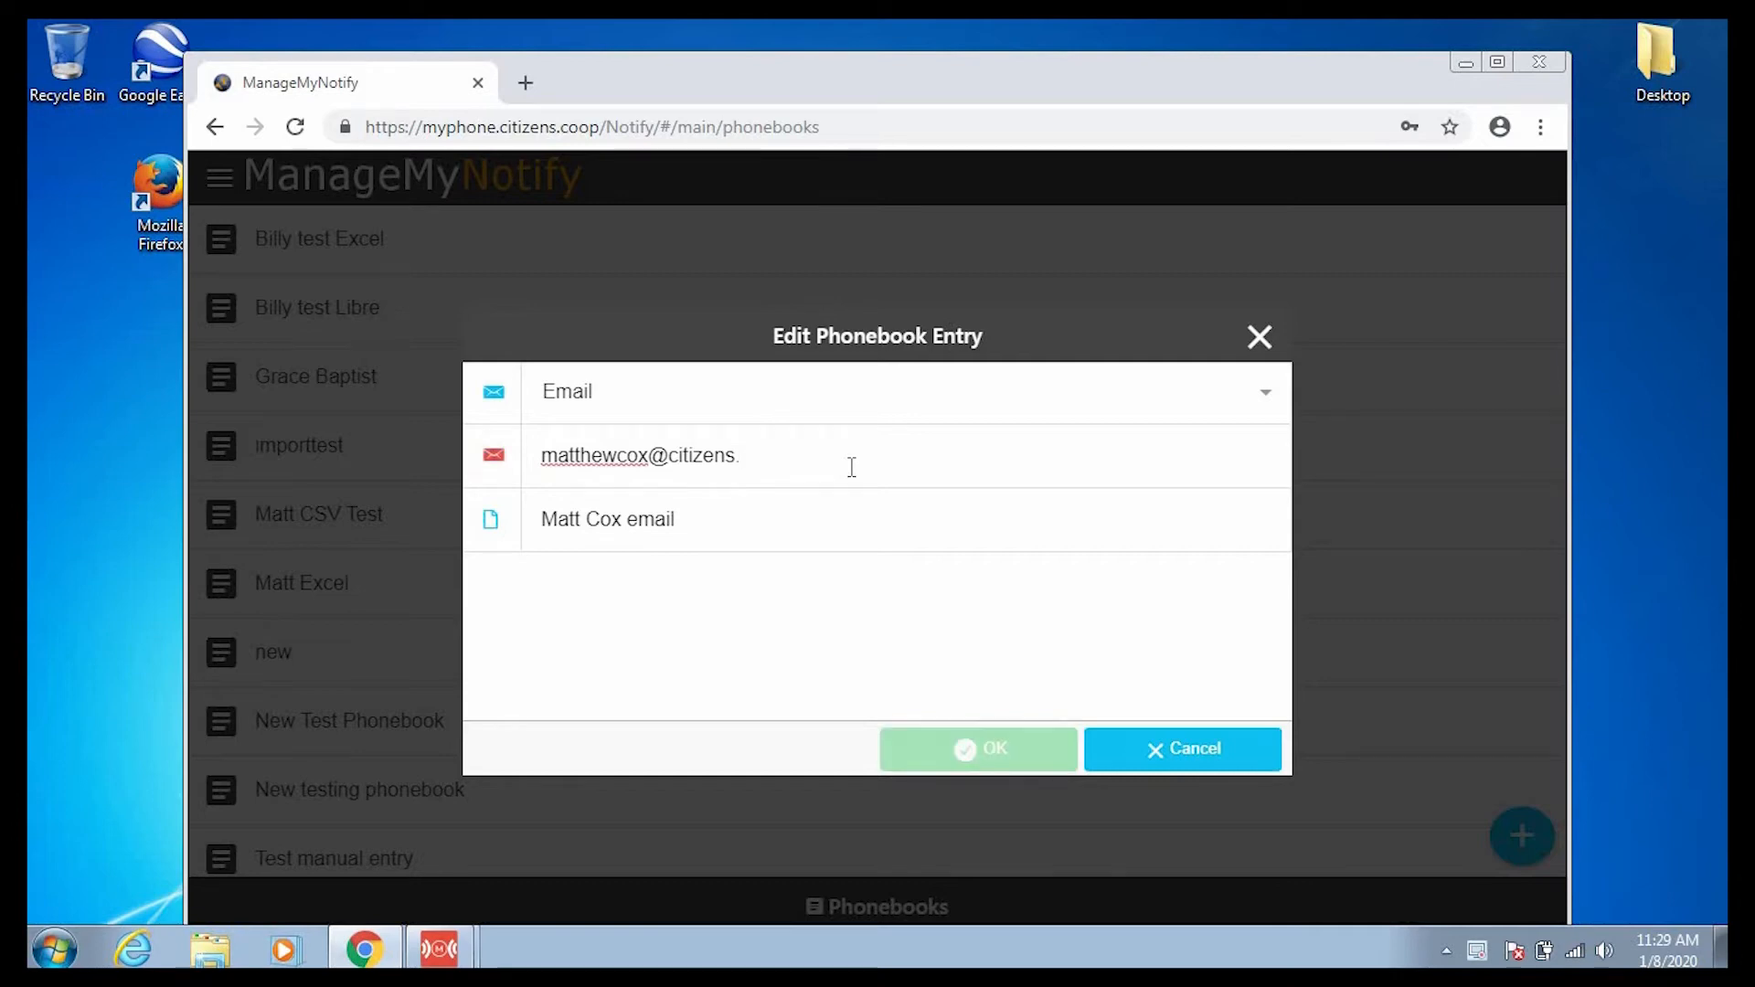
text(net)
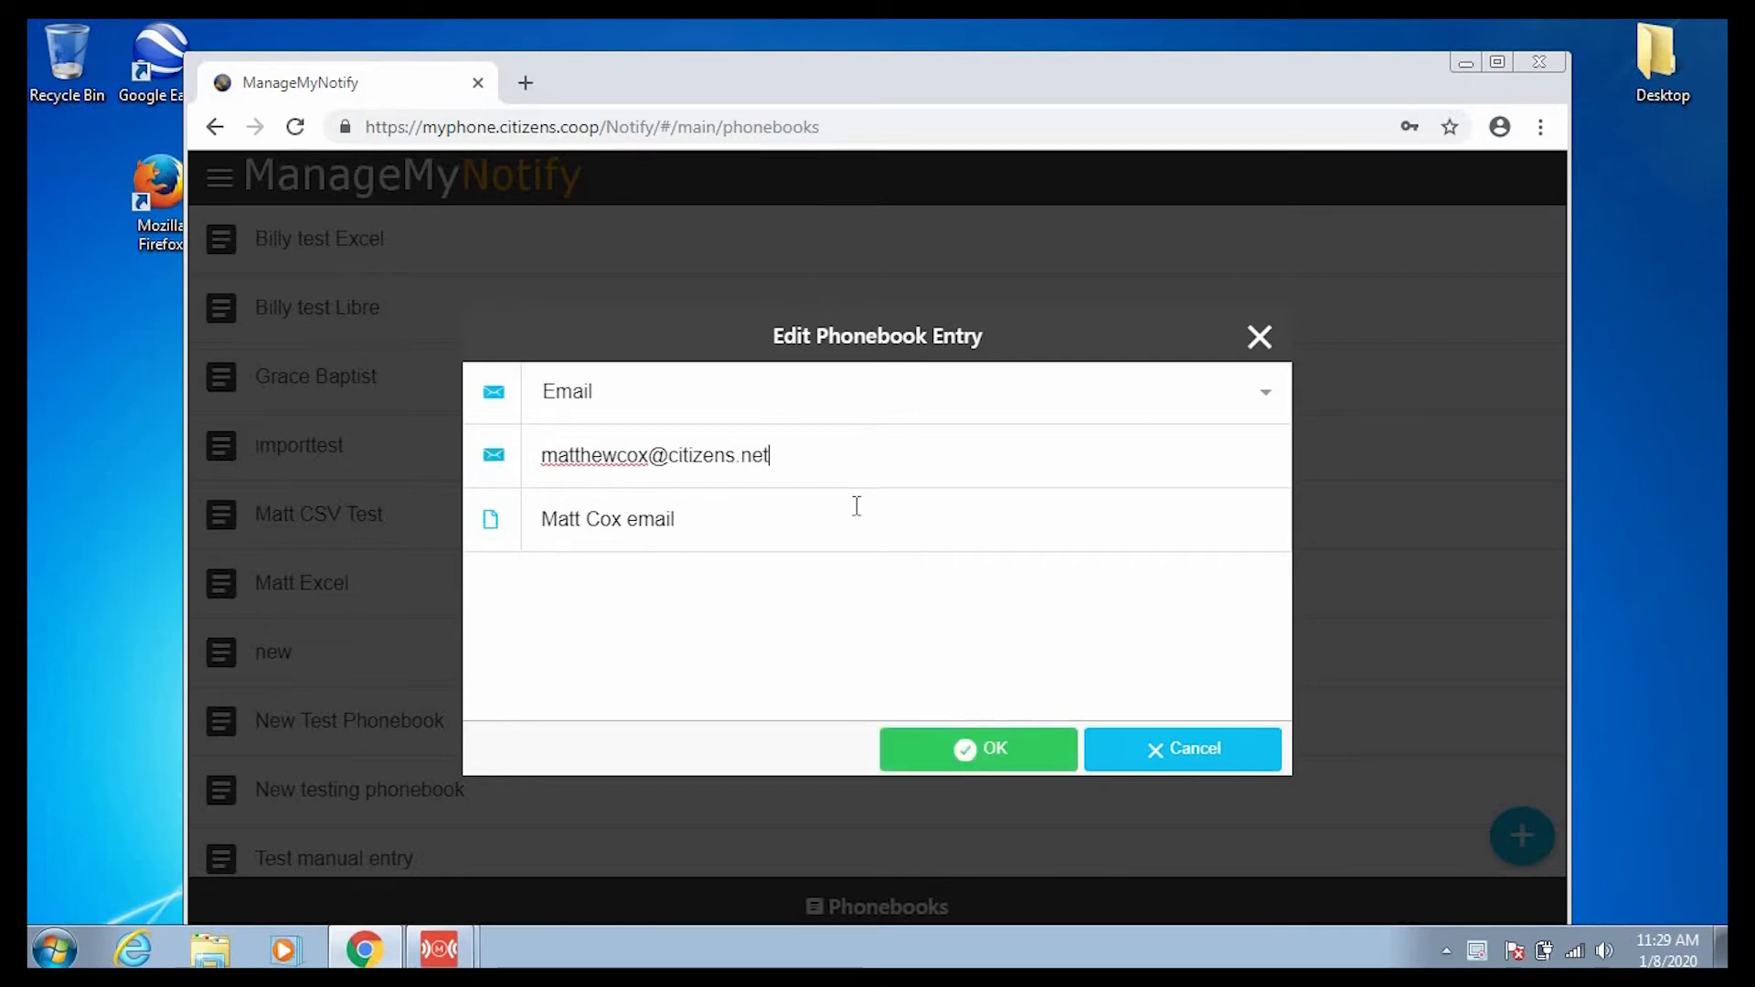
click(1016, 764)
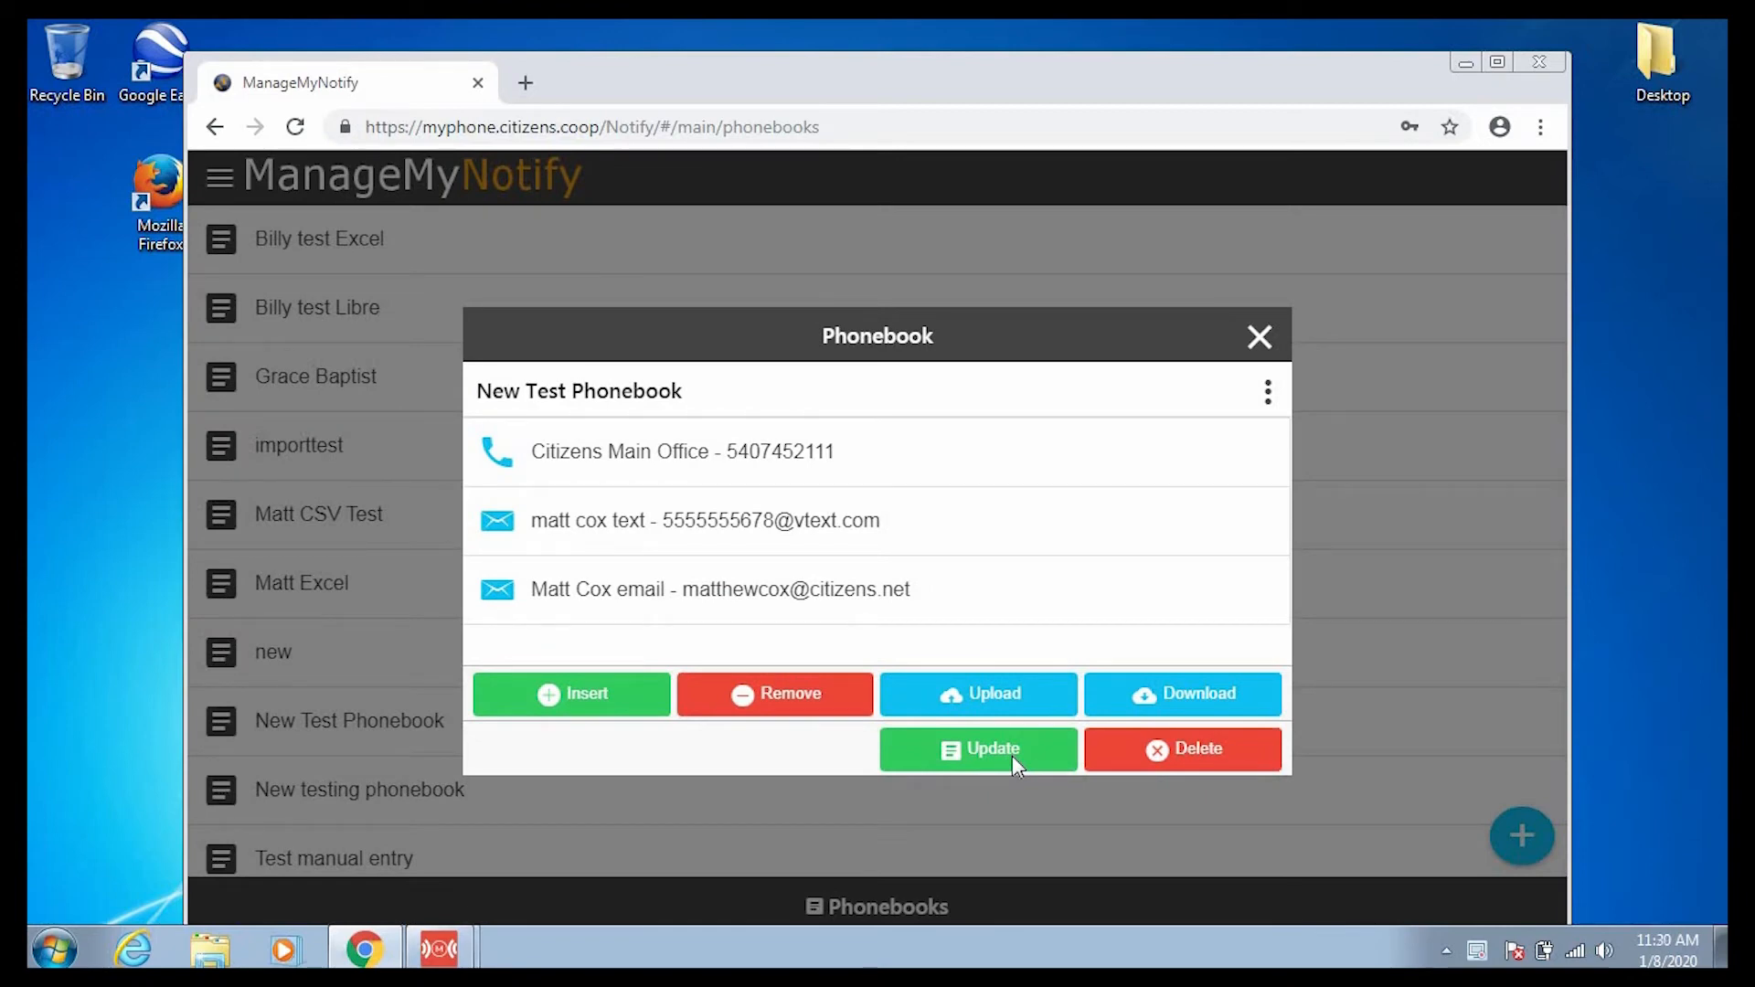
click(1013, 759)
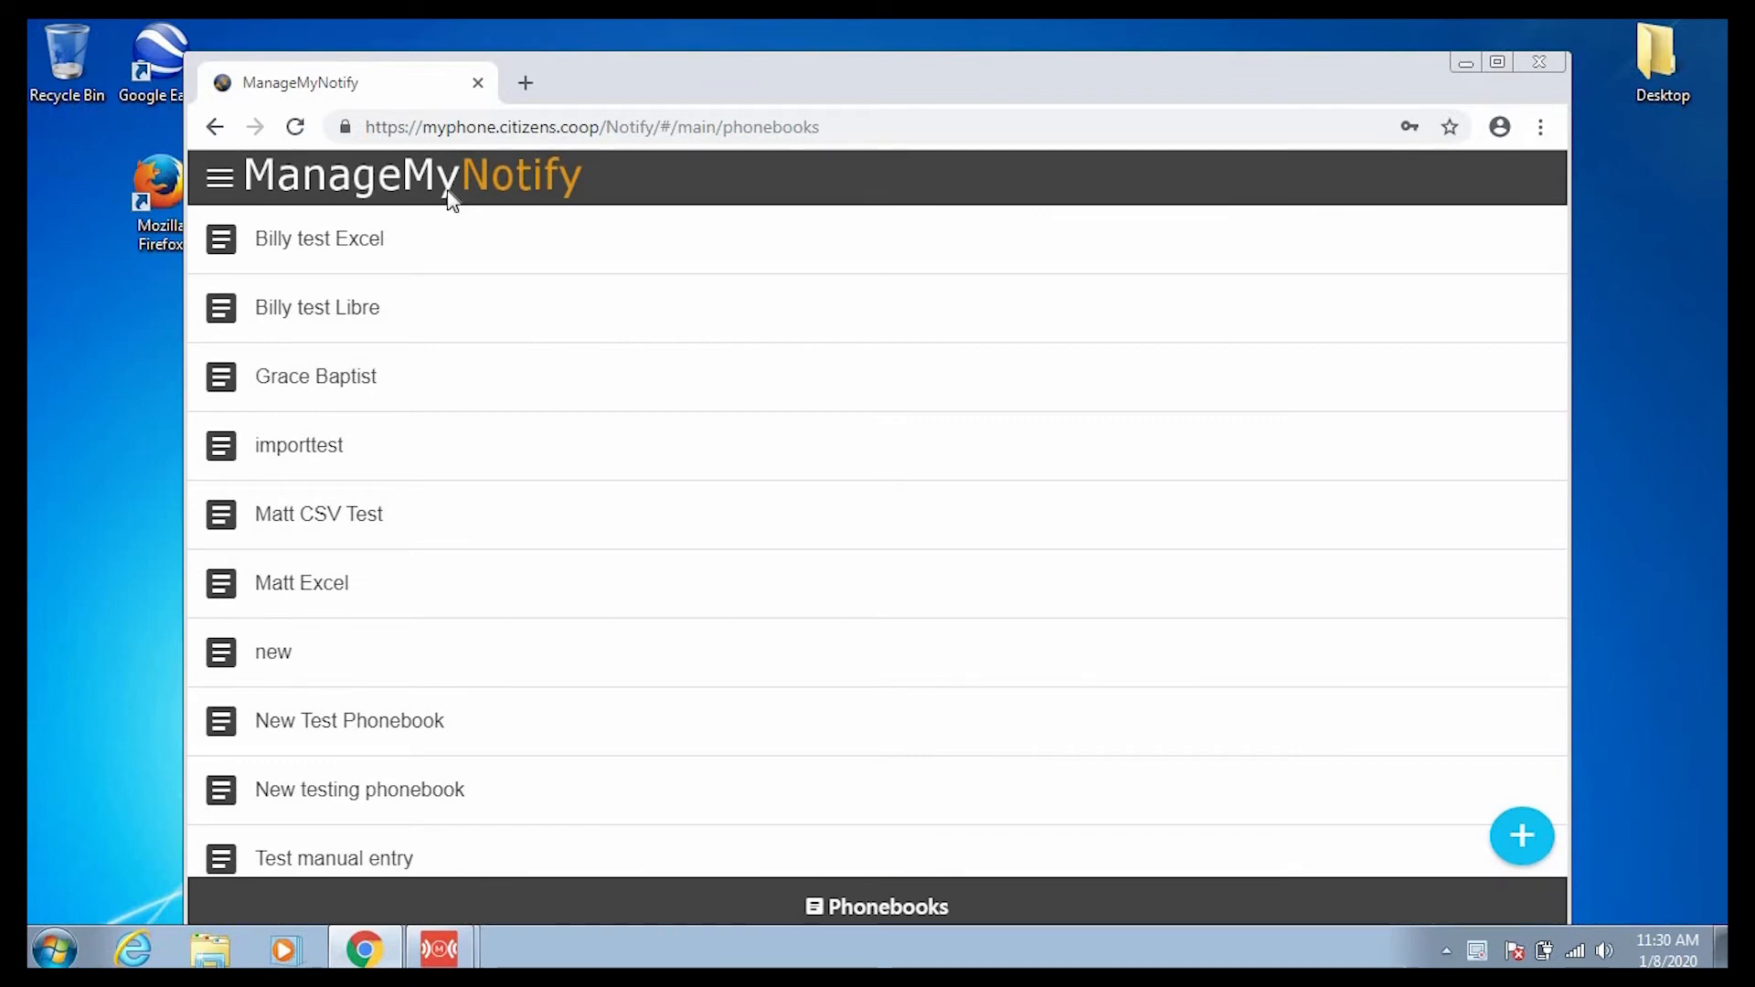
Switch to the Jobs page and choose Add Job from the plus button.
click(217, 178)
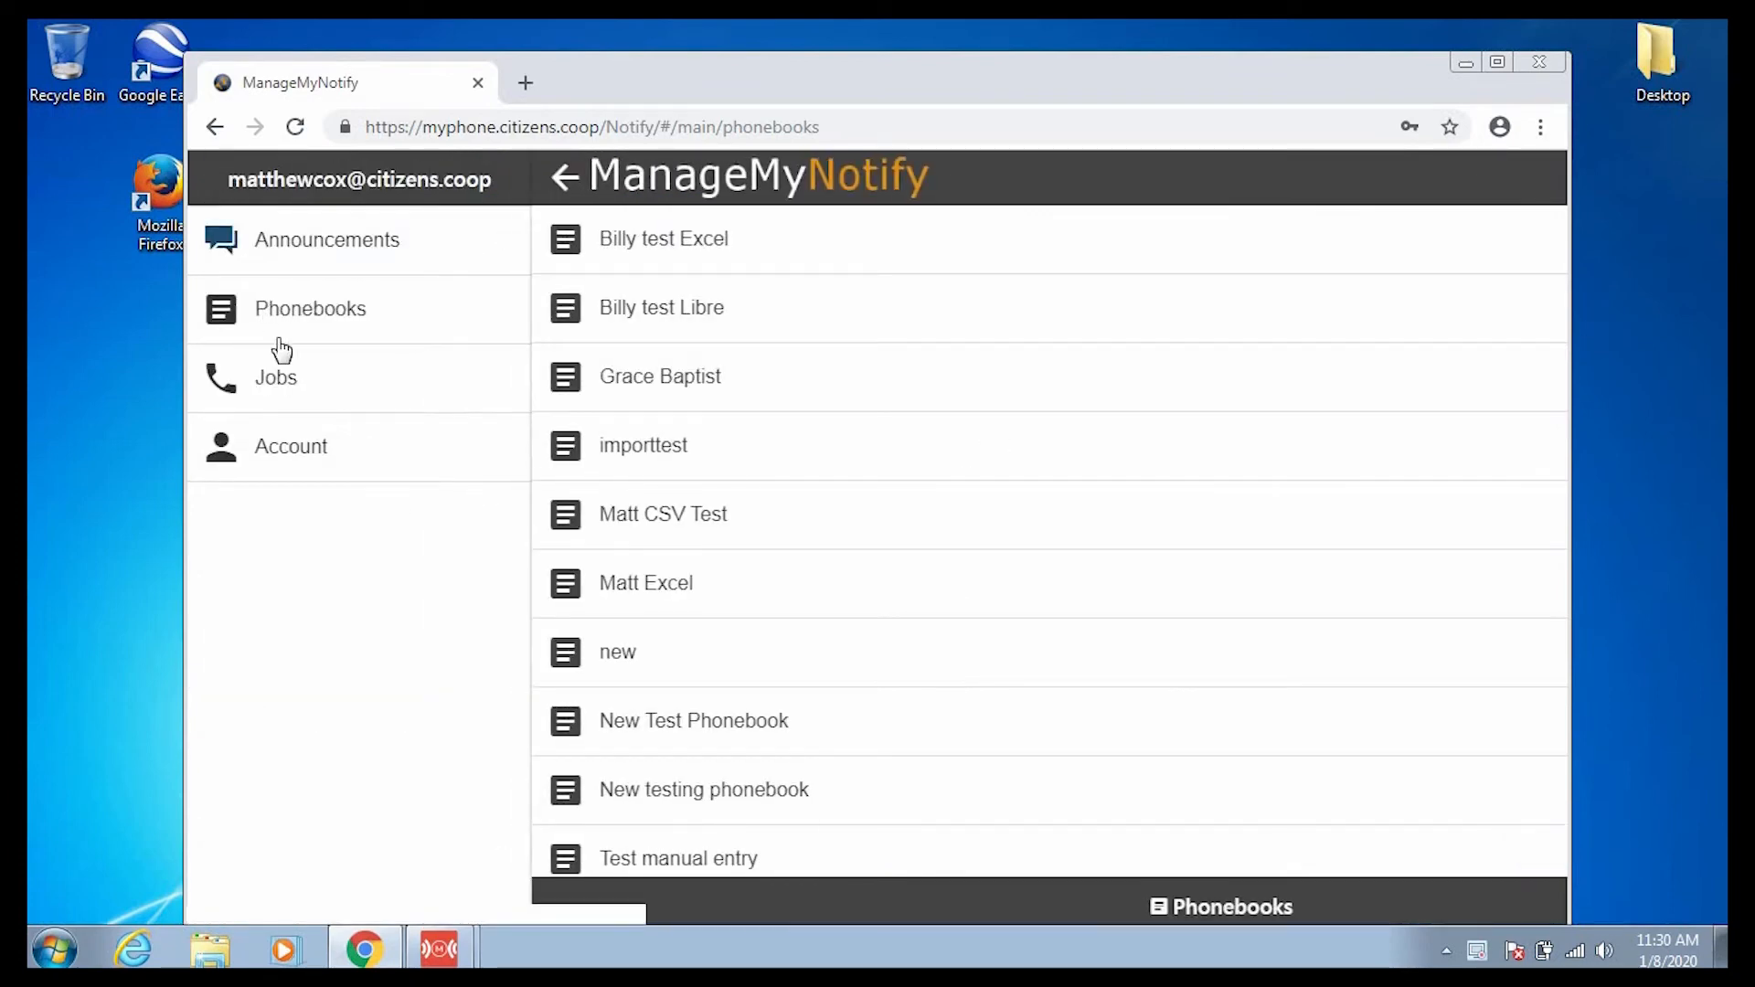
click(298, 394)
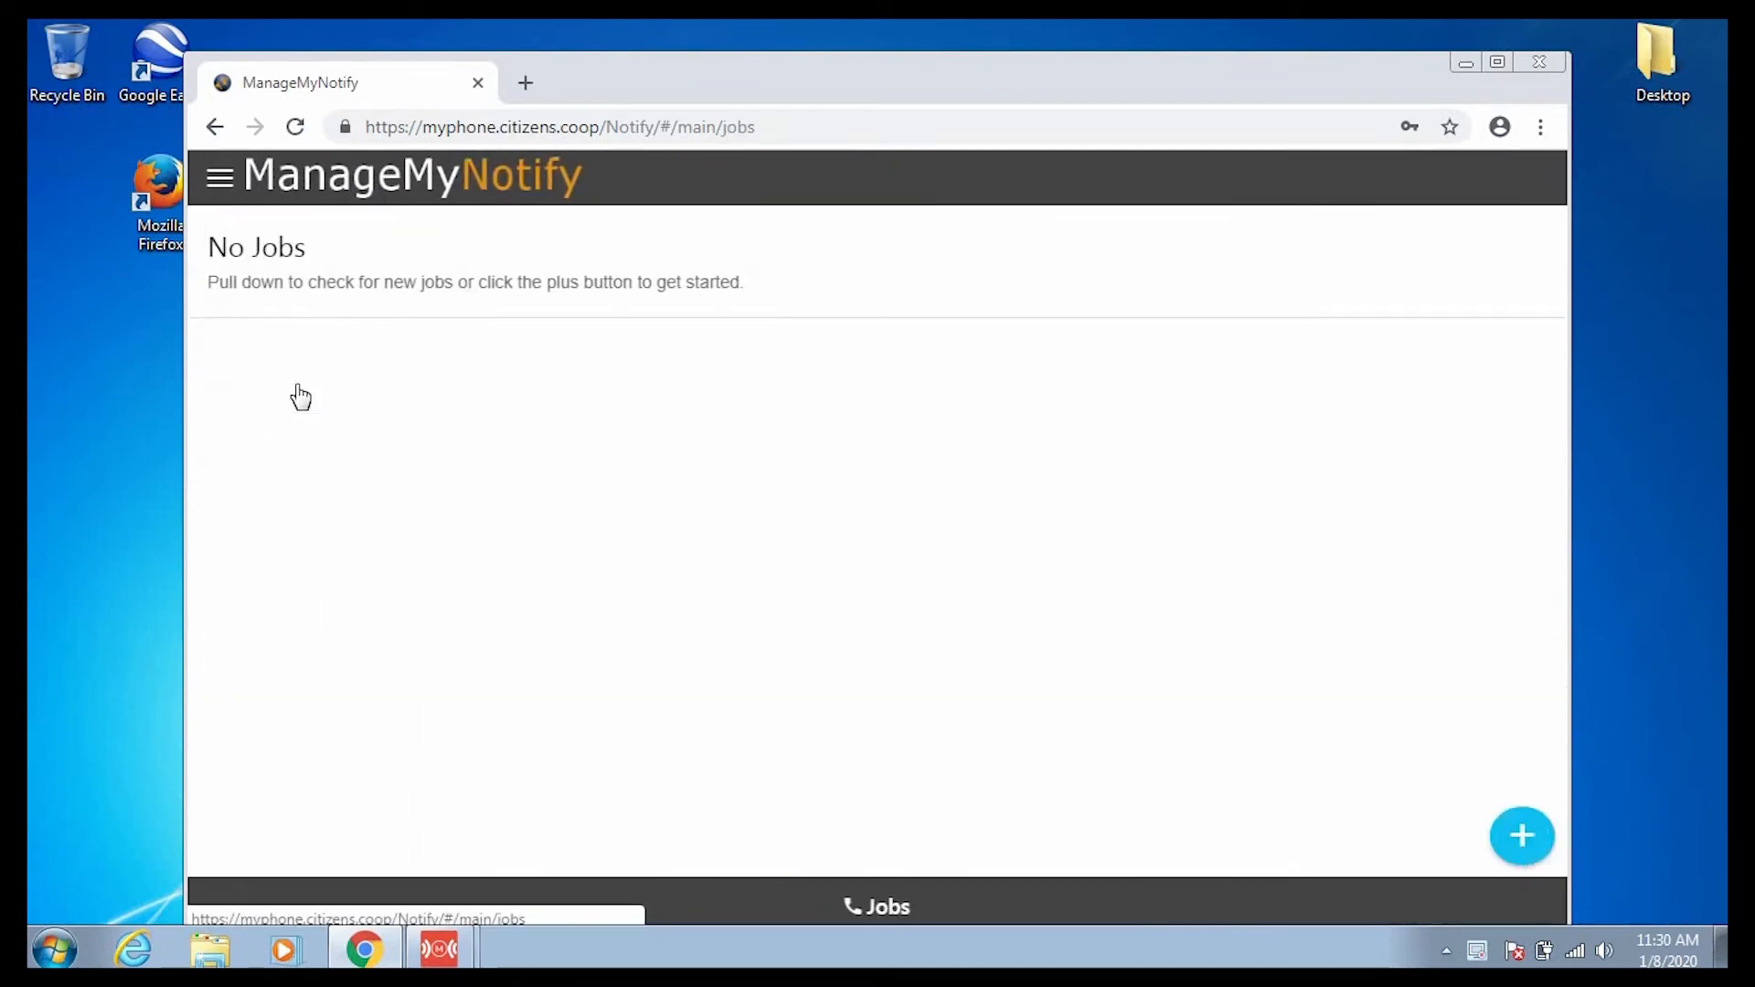
click(1516, 846)
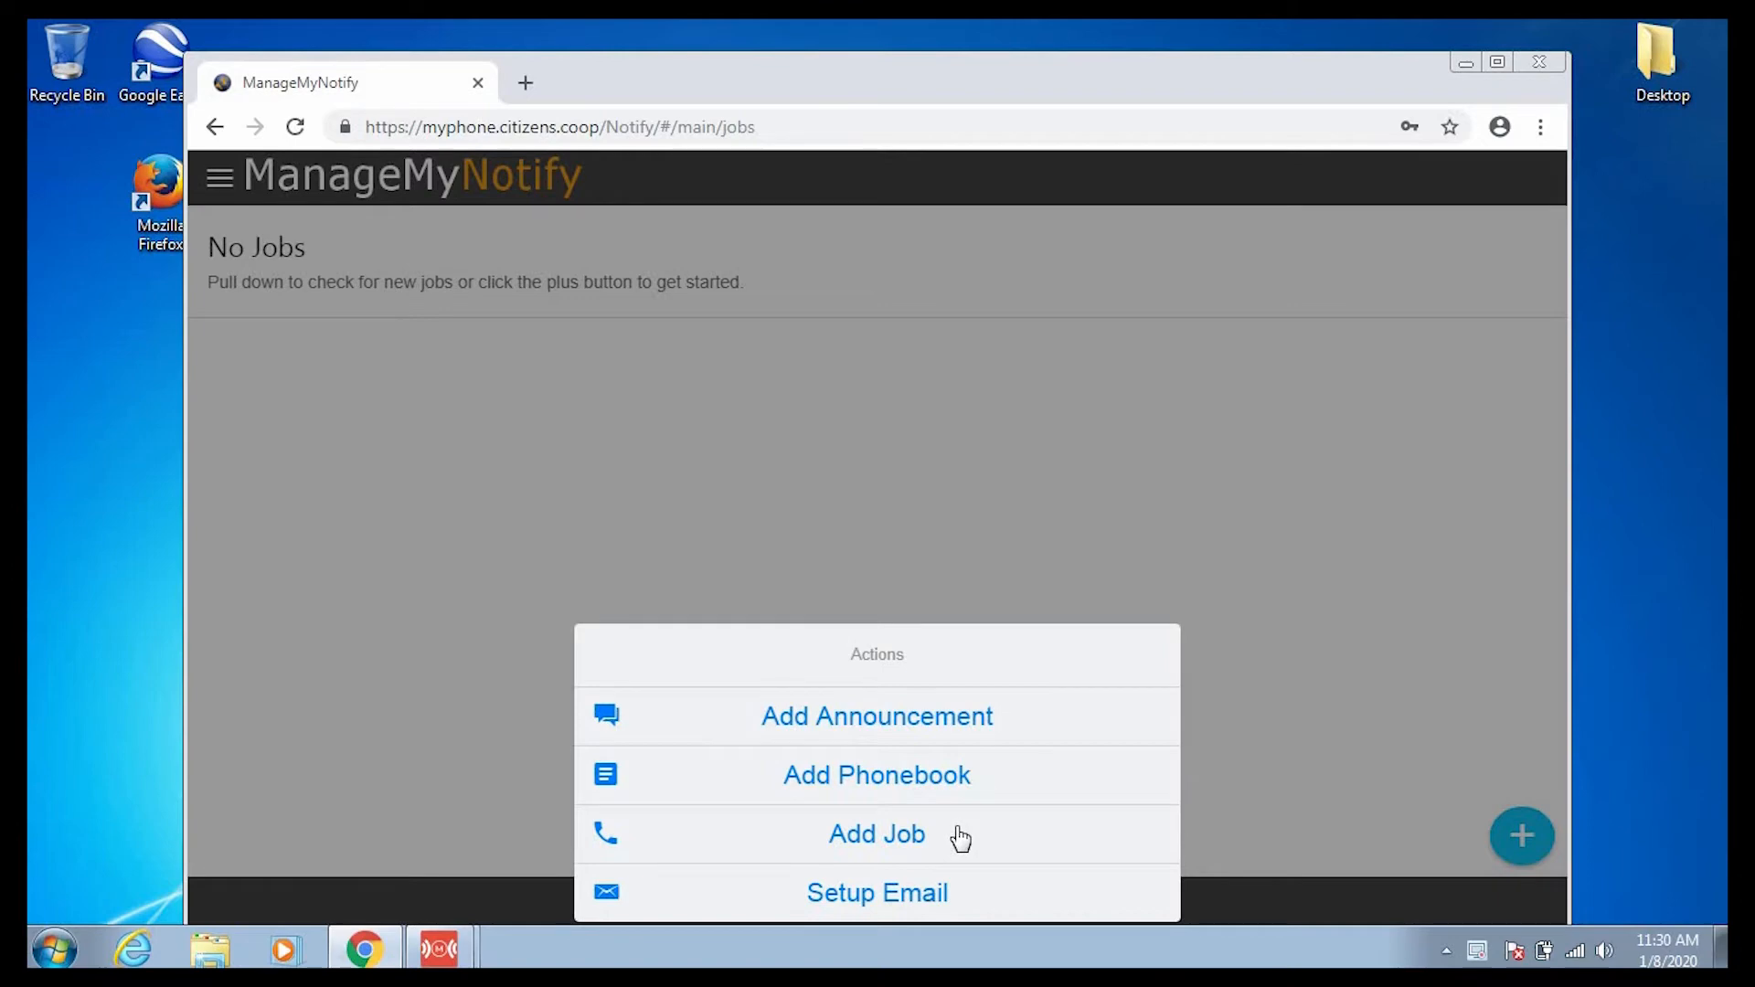
click(894, 834)
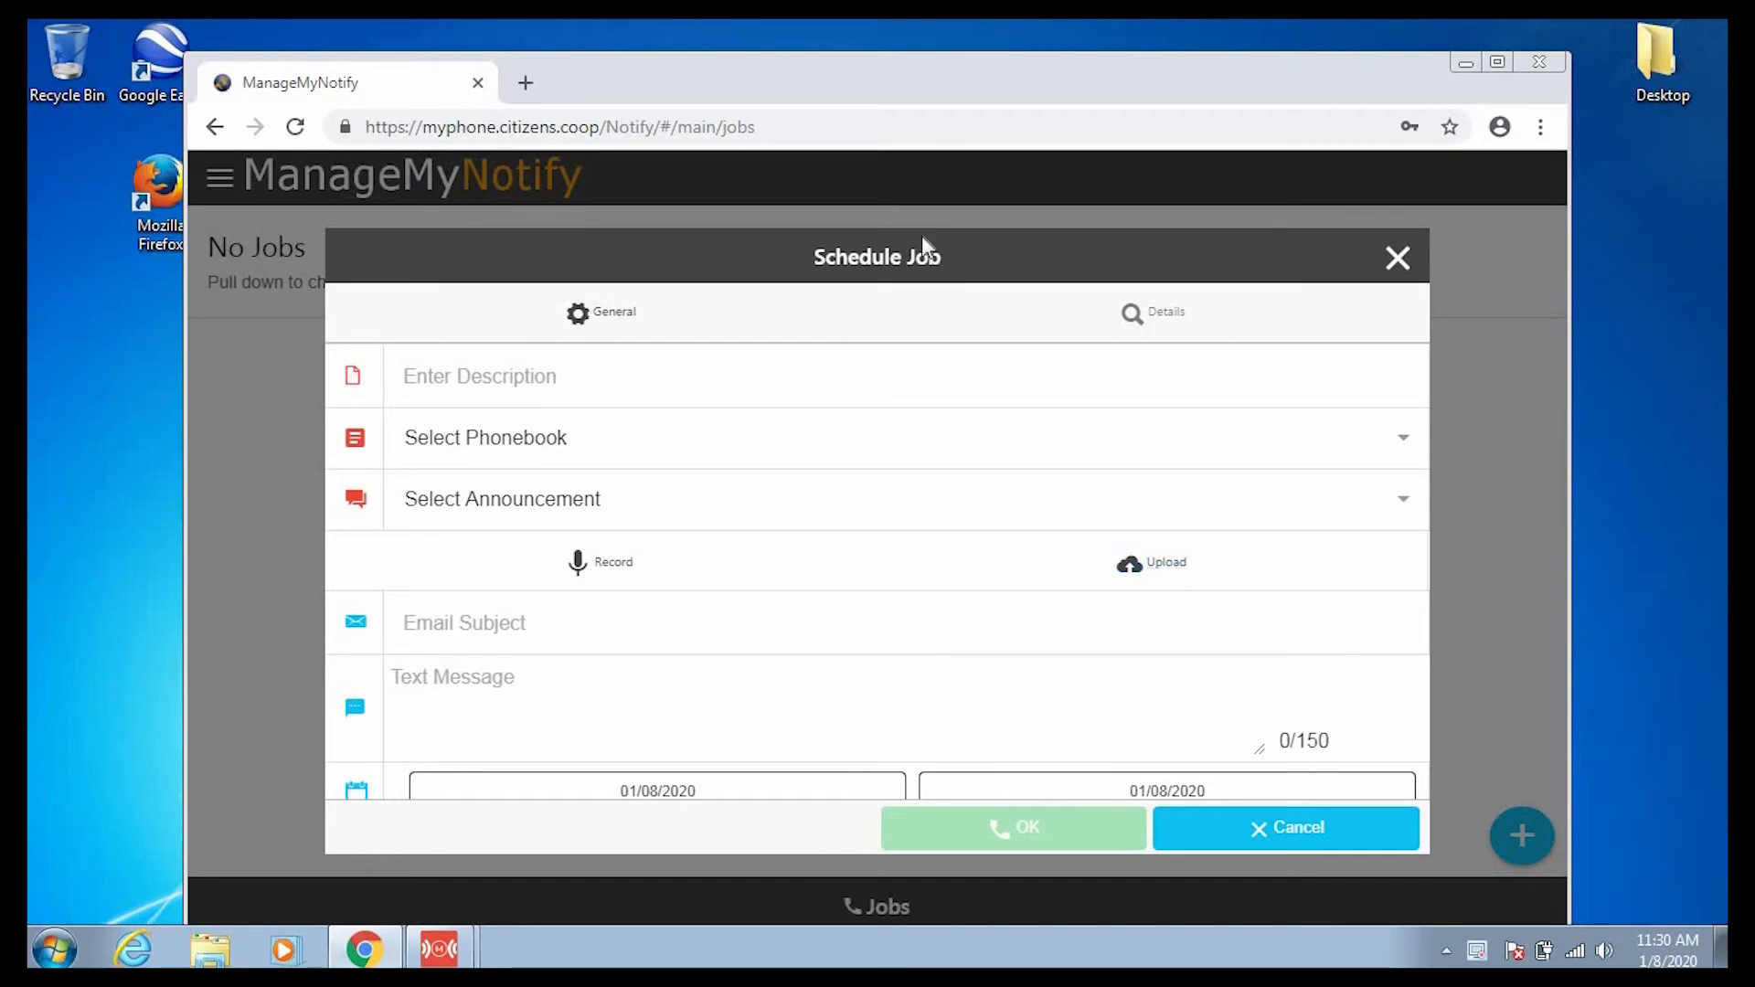
Enter 'January 8' as the job description and select New Test Phonebook.
click(683, 384)
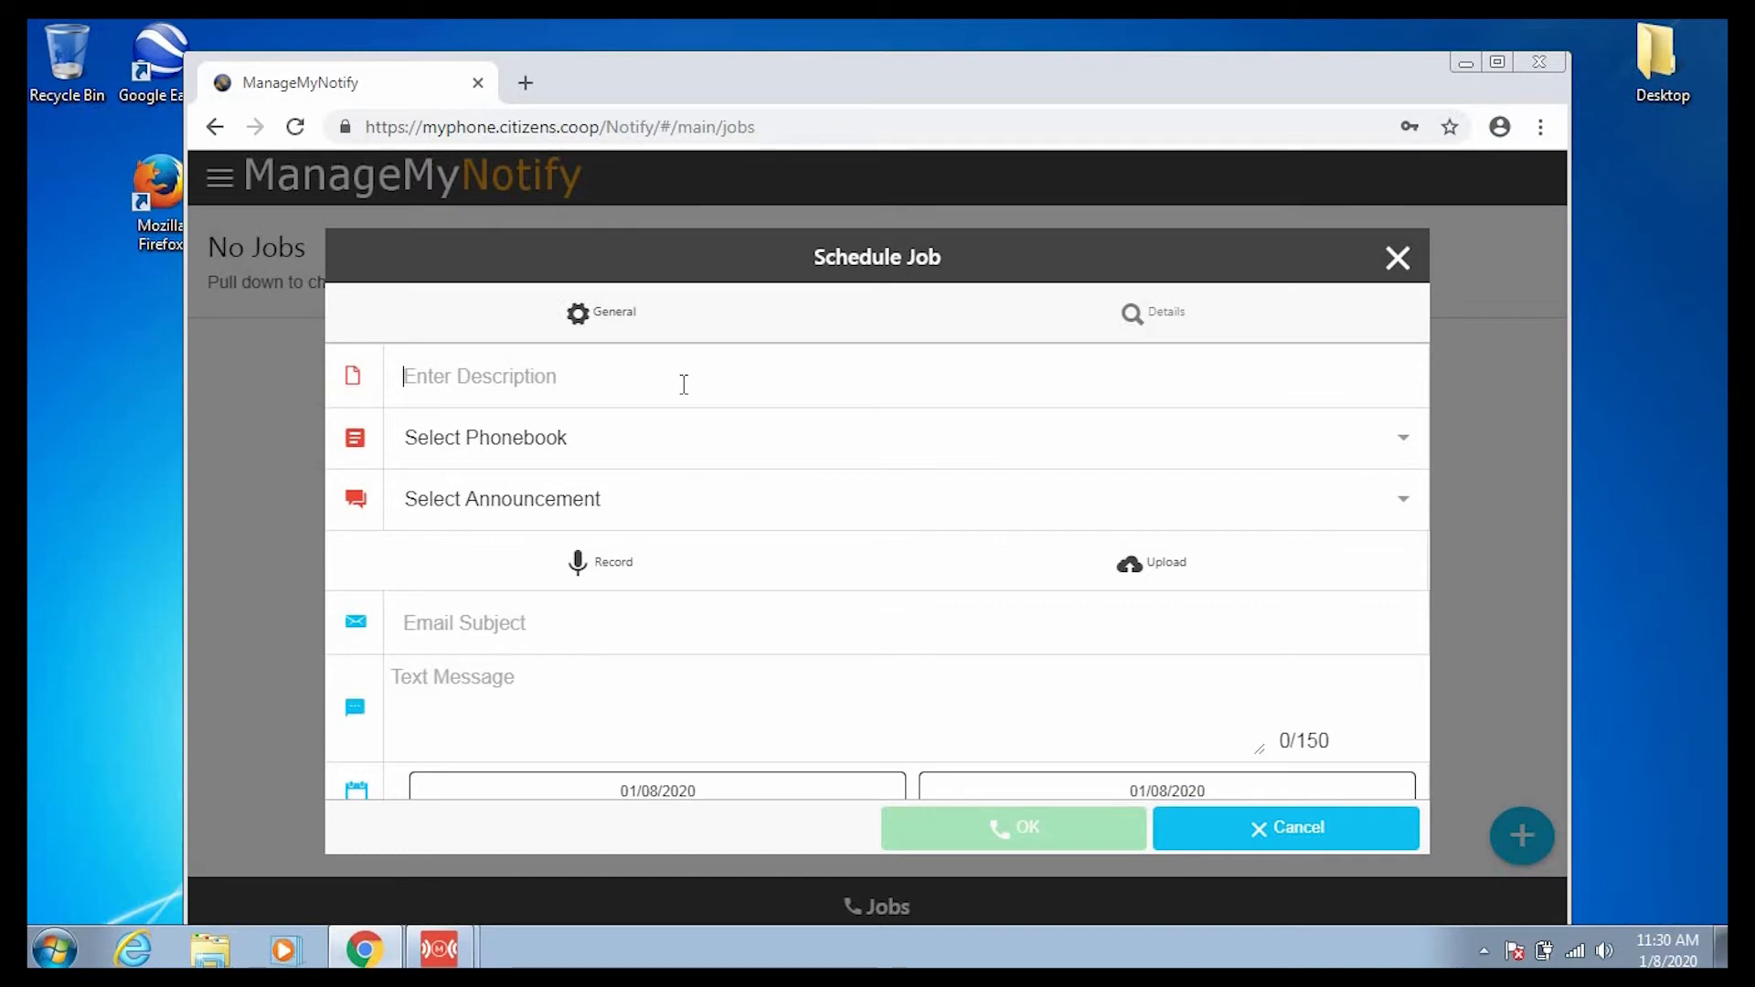
text(January 8)
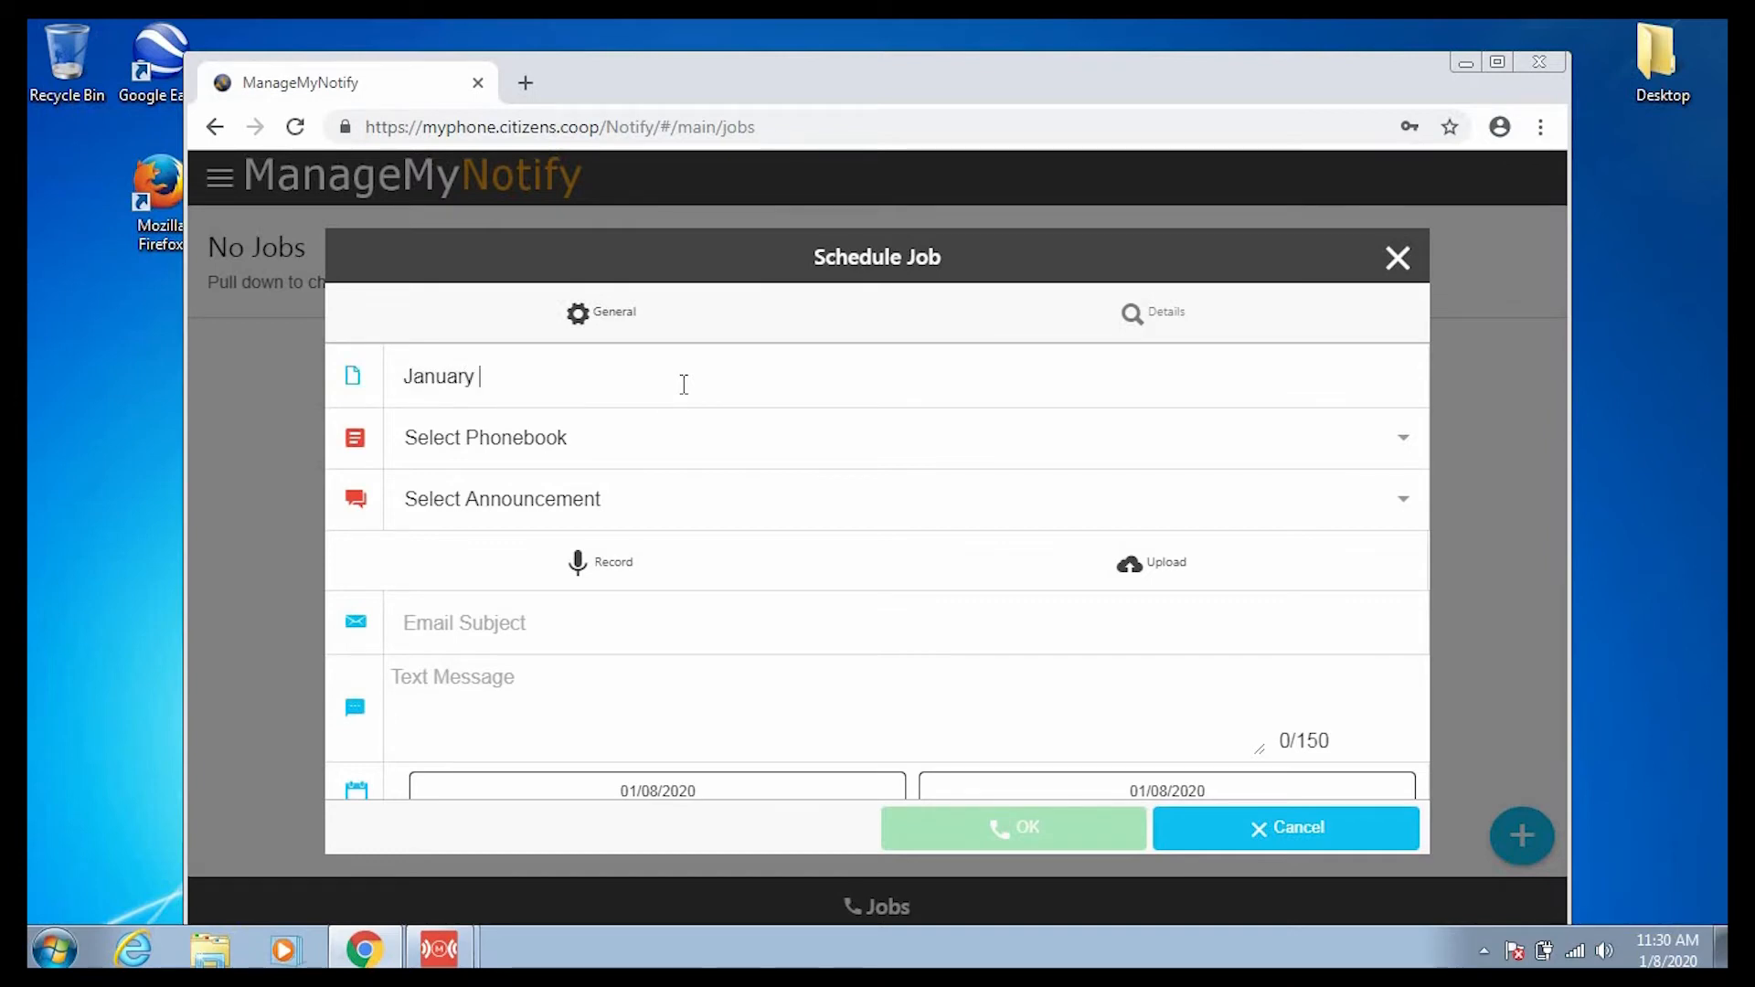
click(745, 440)
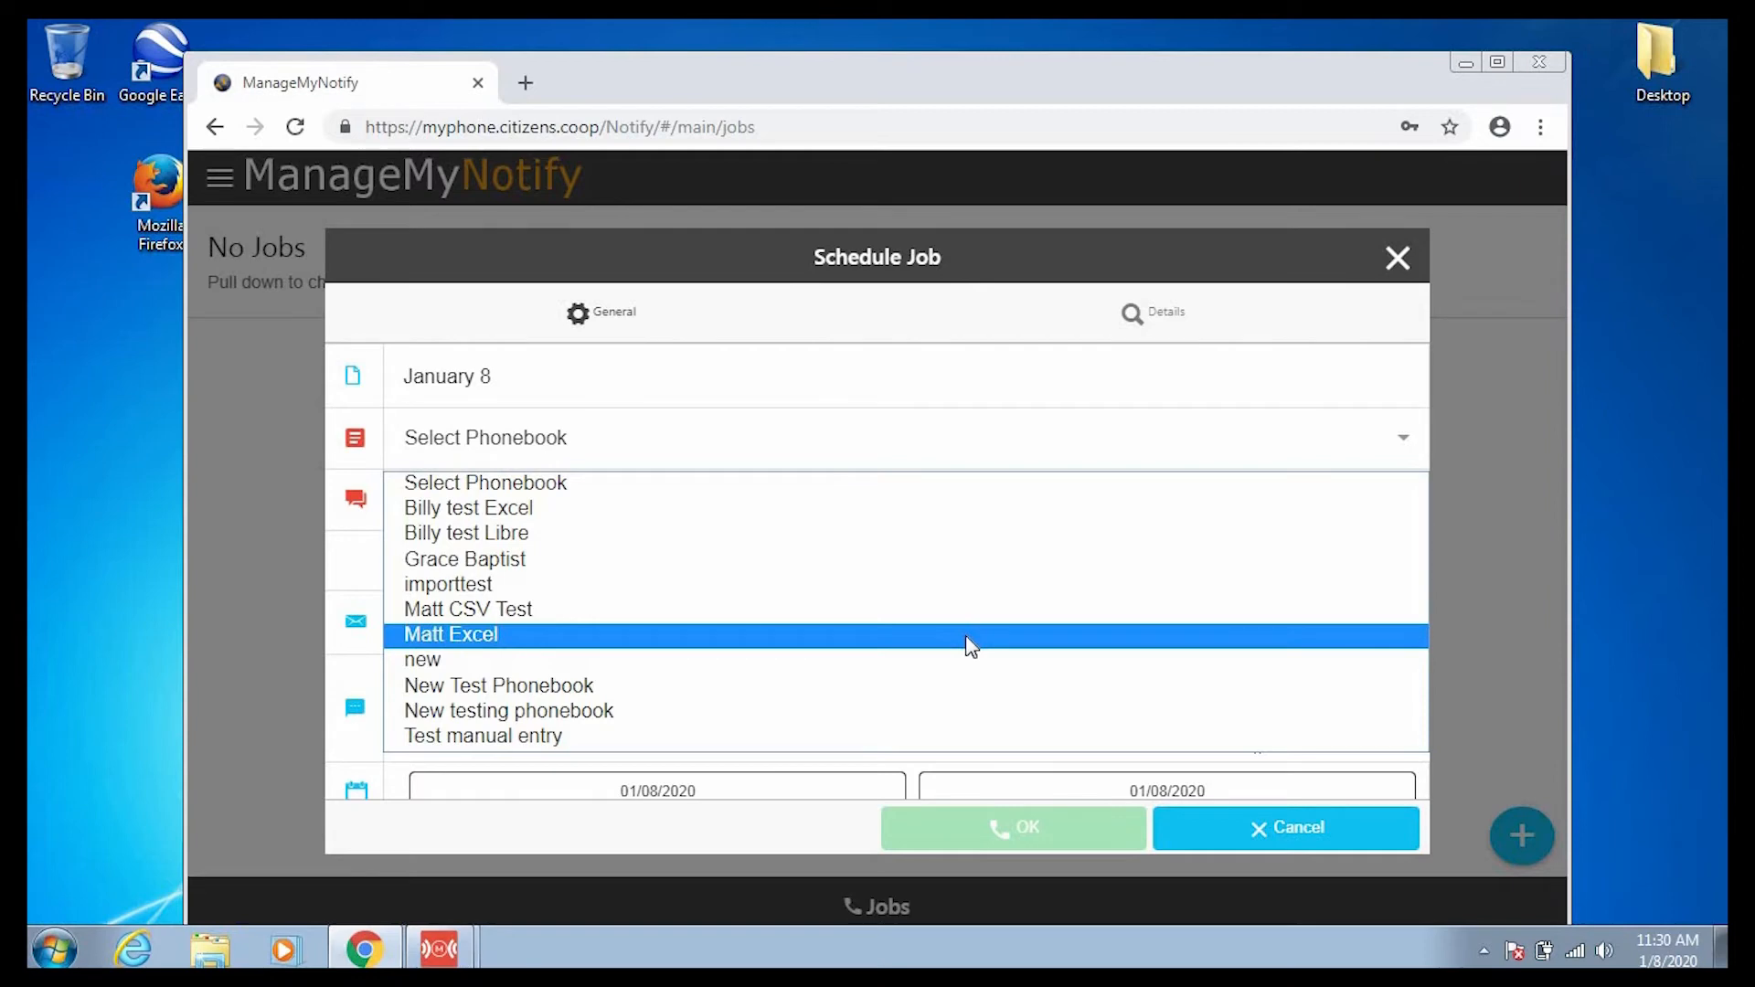
click(954, 681)
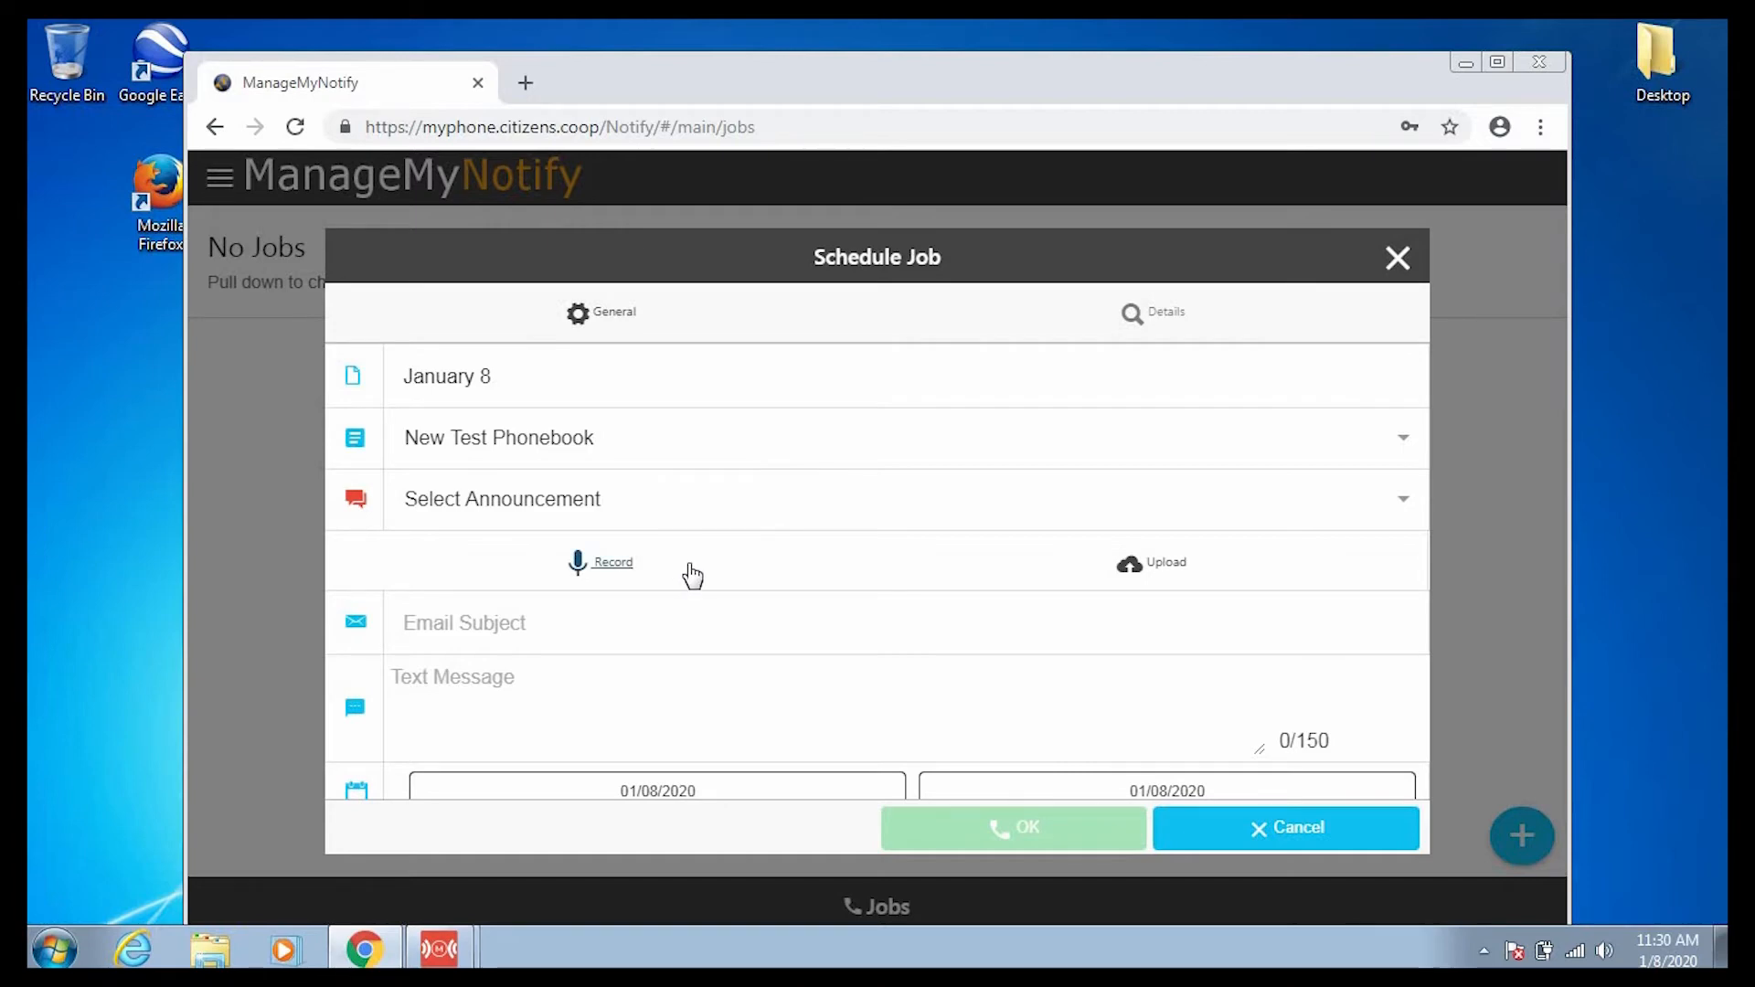
click(764, 510)
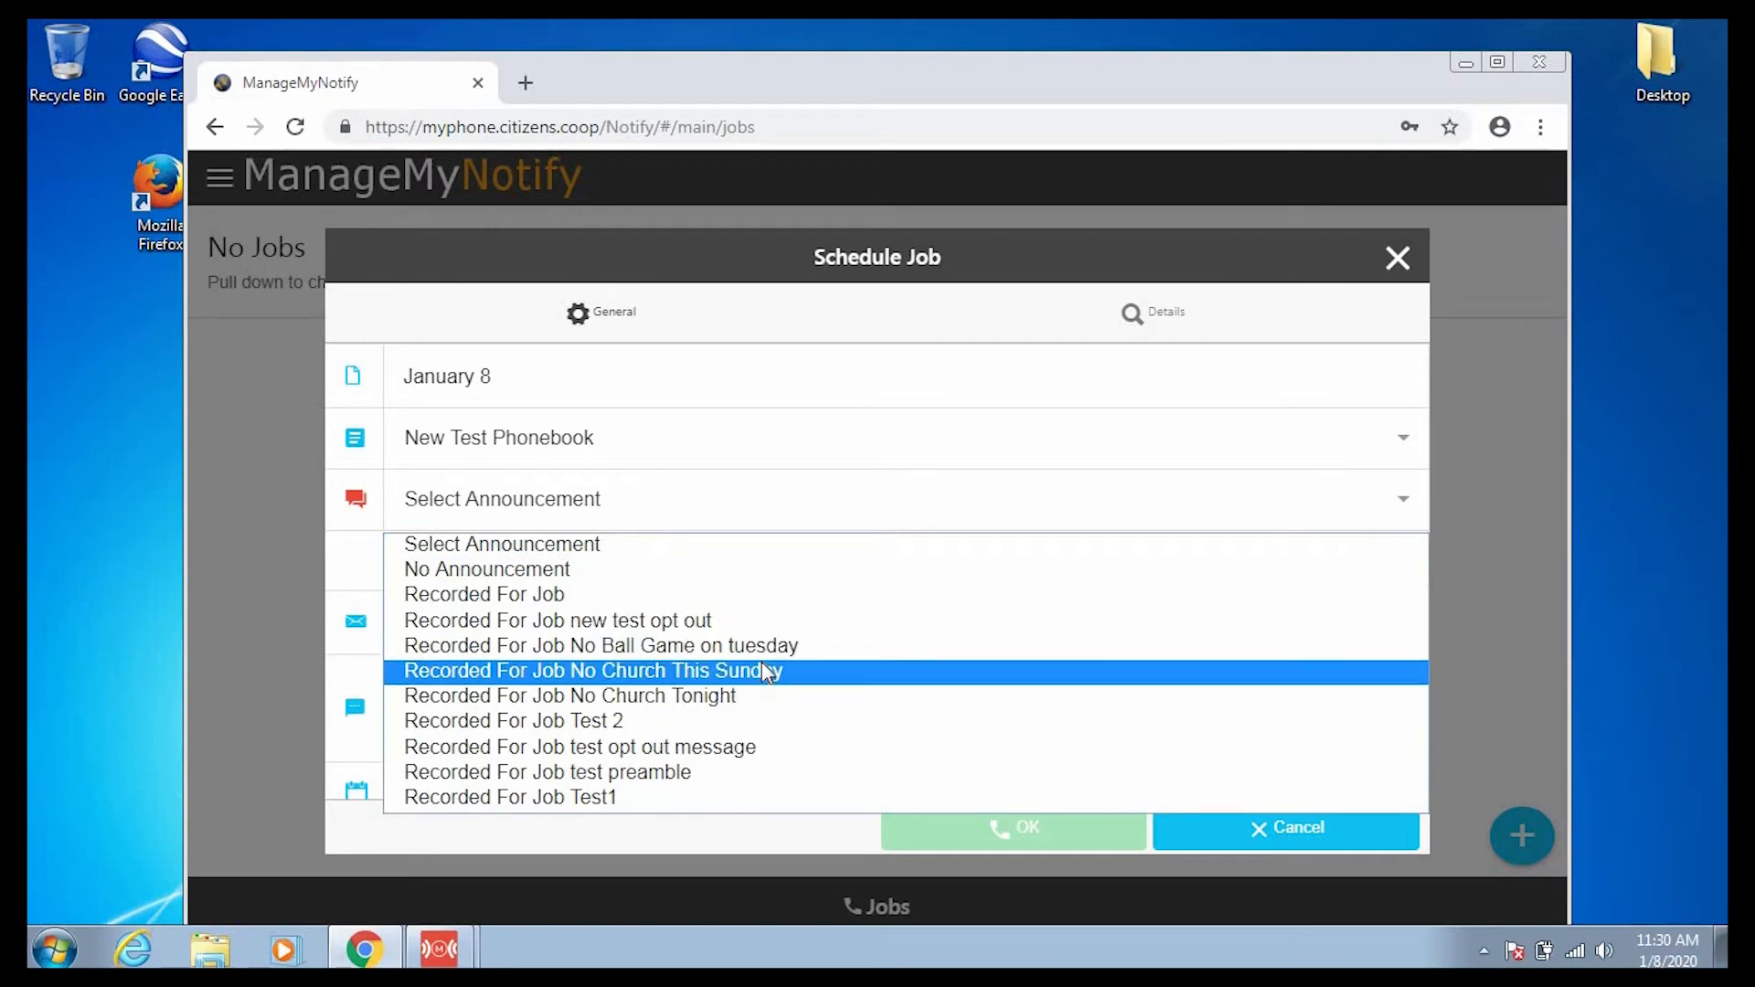
click(685, 503)
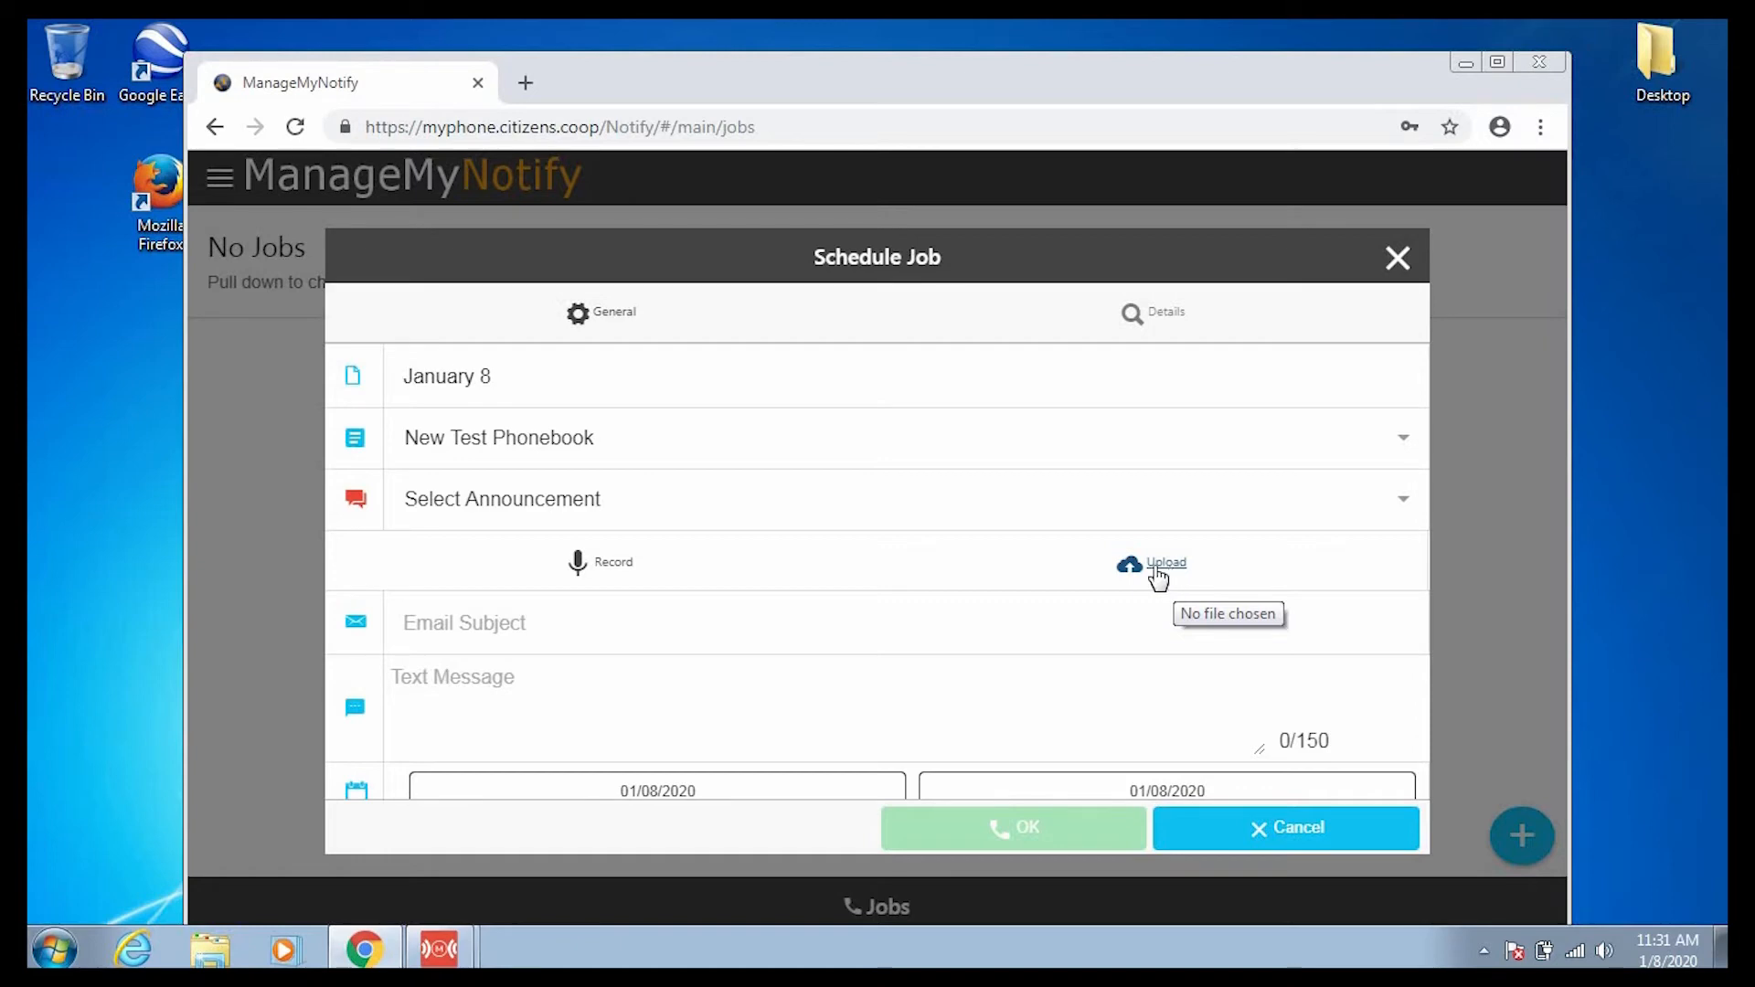
Record a voice message with microphone access allowed, creating 'Recorded For Job January 8'.
click(612, 564)
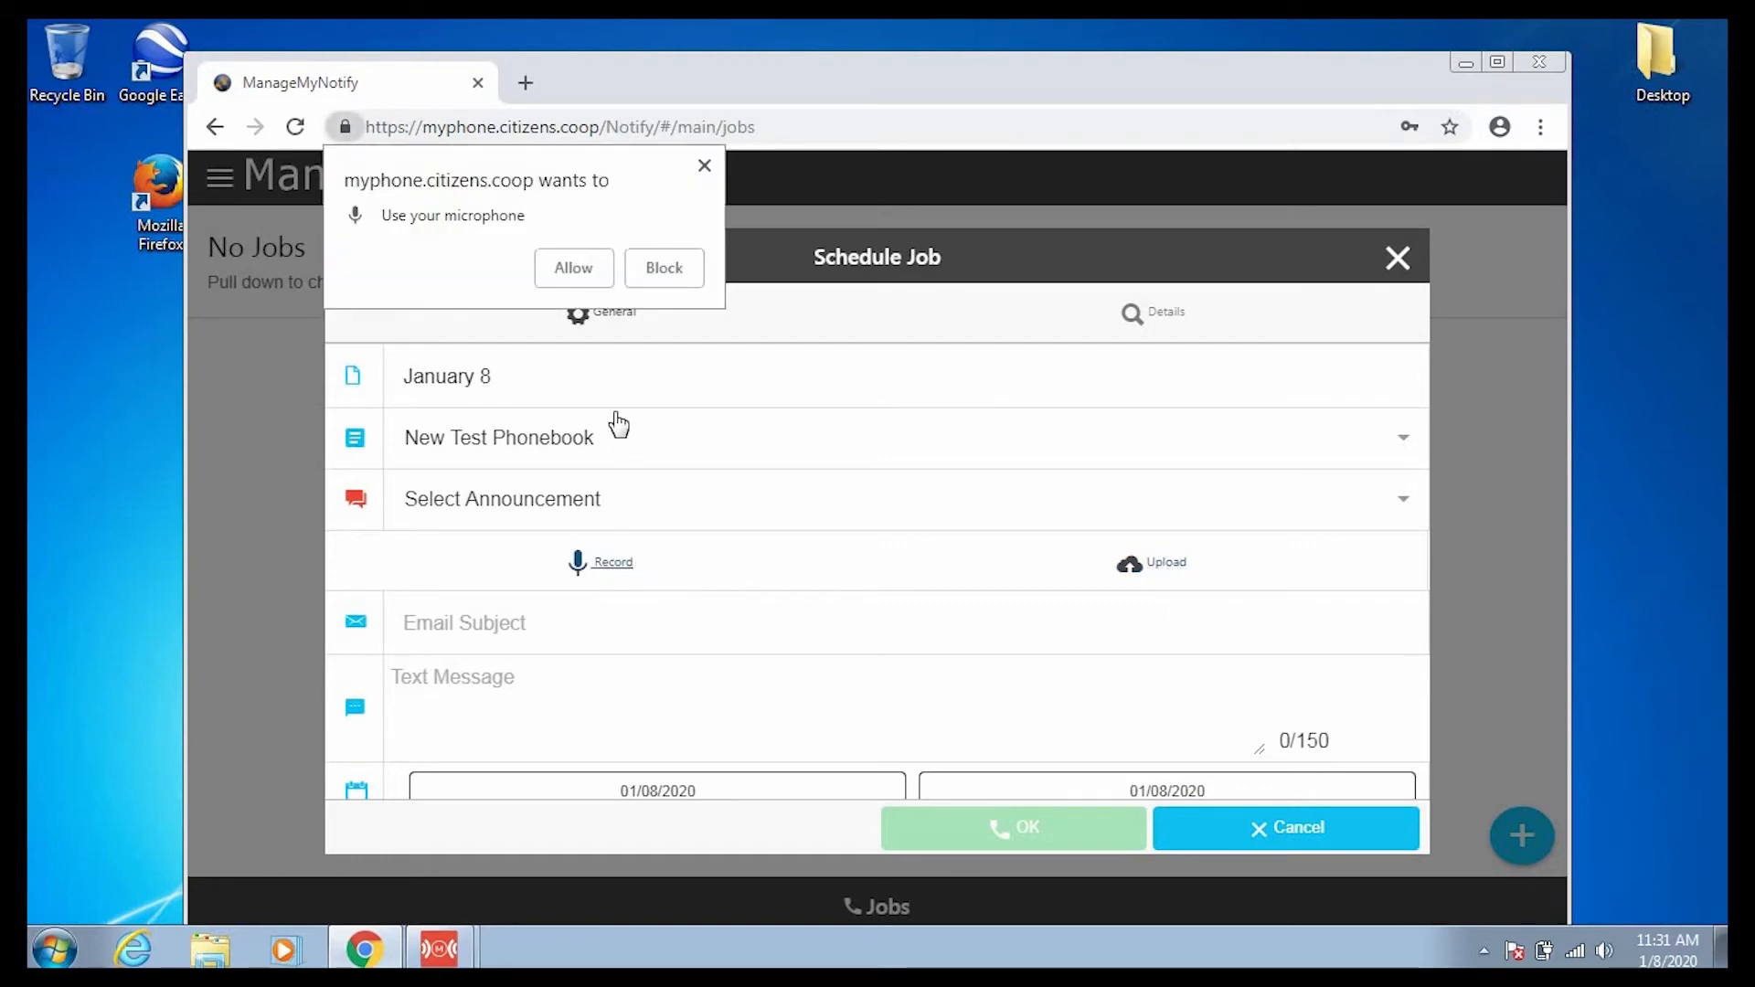
click(573, 267)
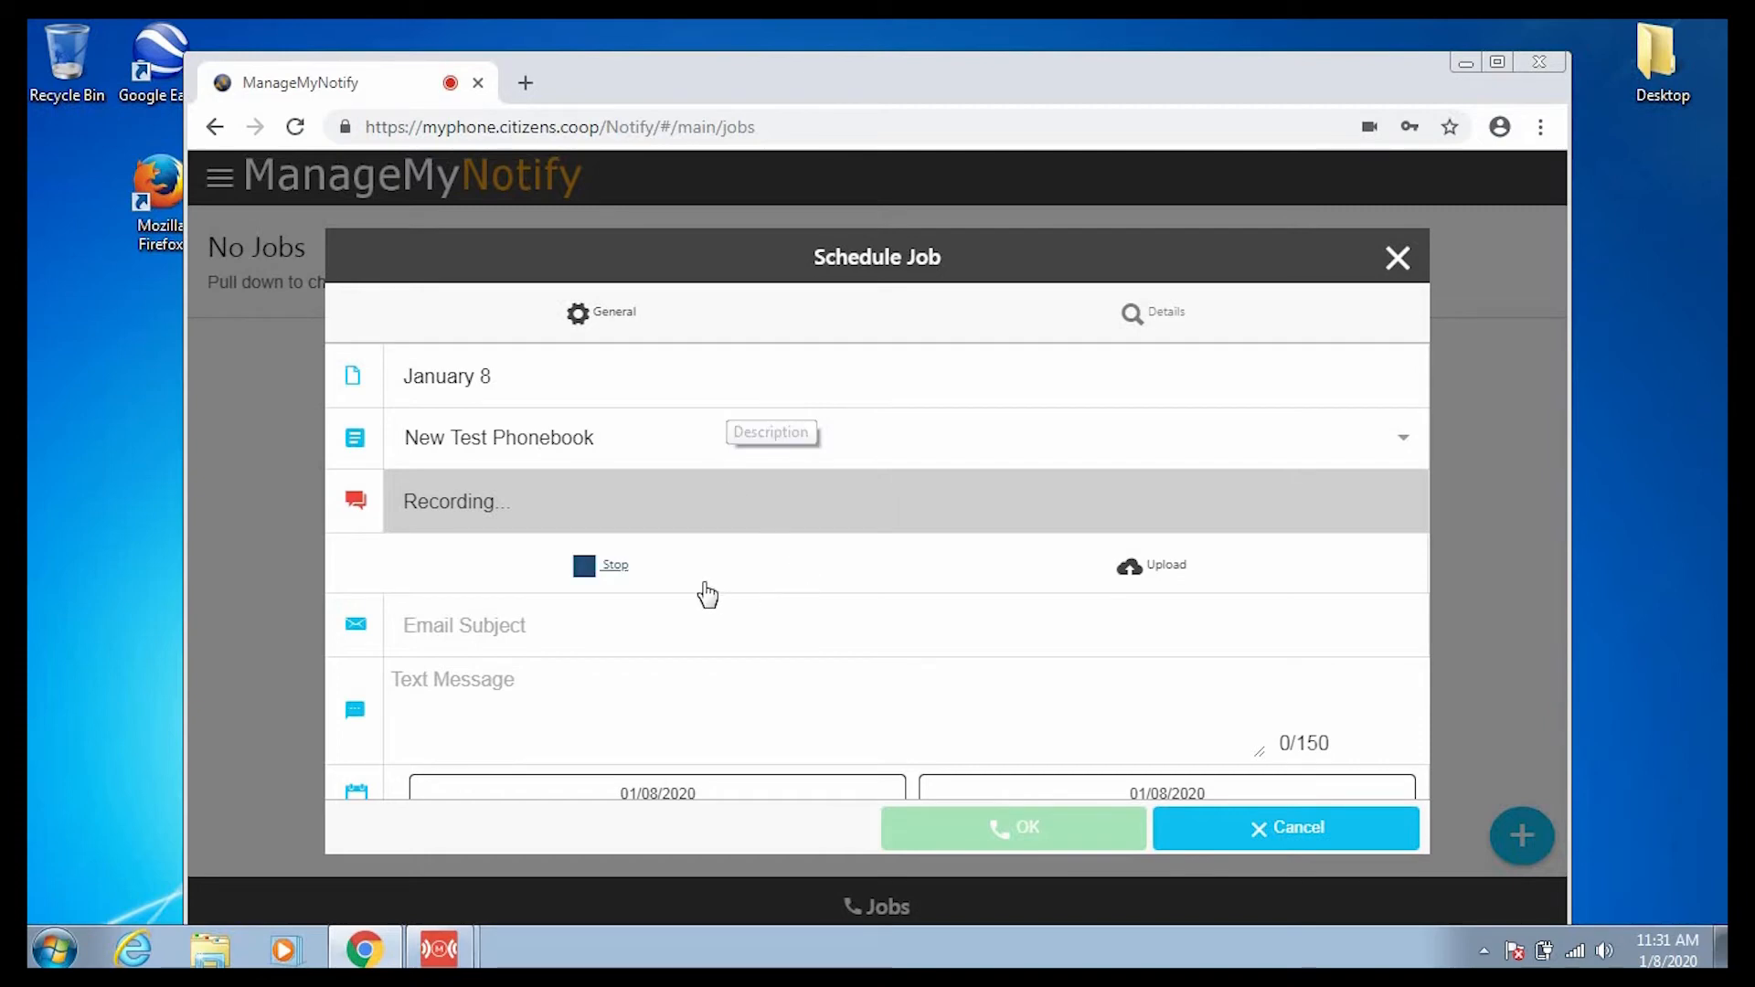
click(614, 566)
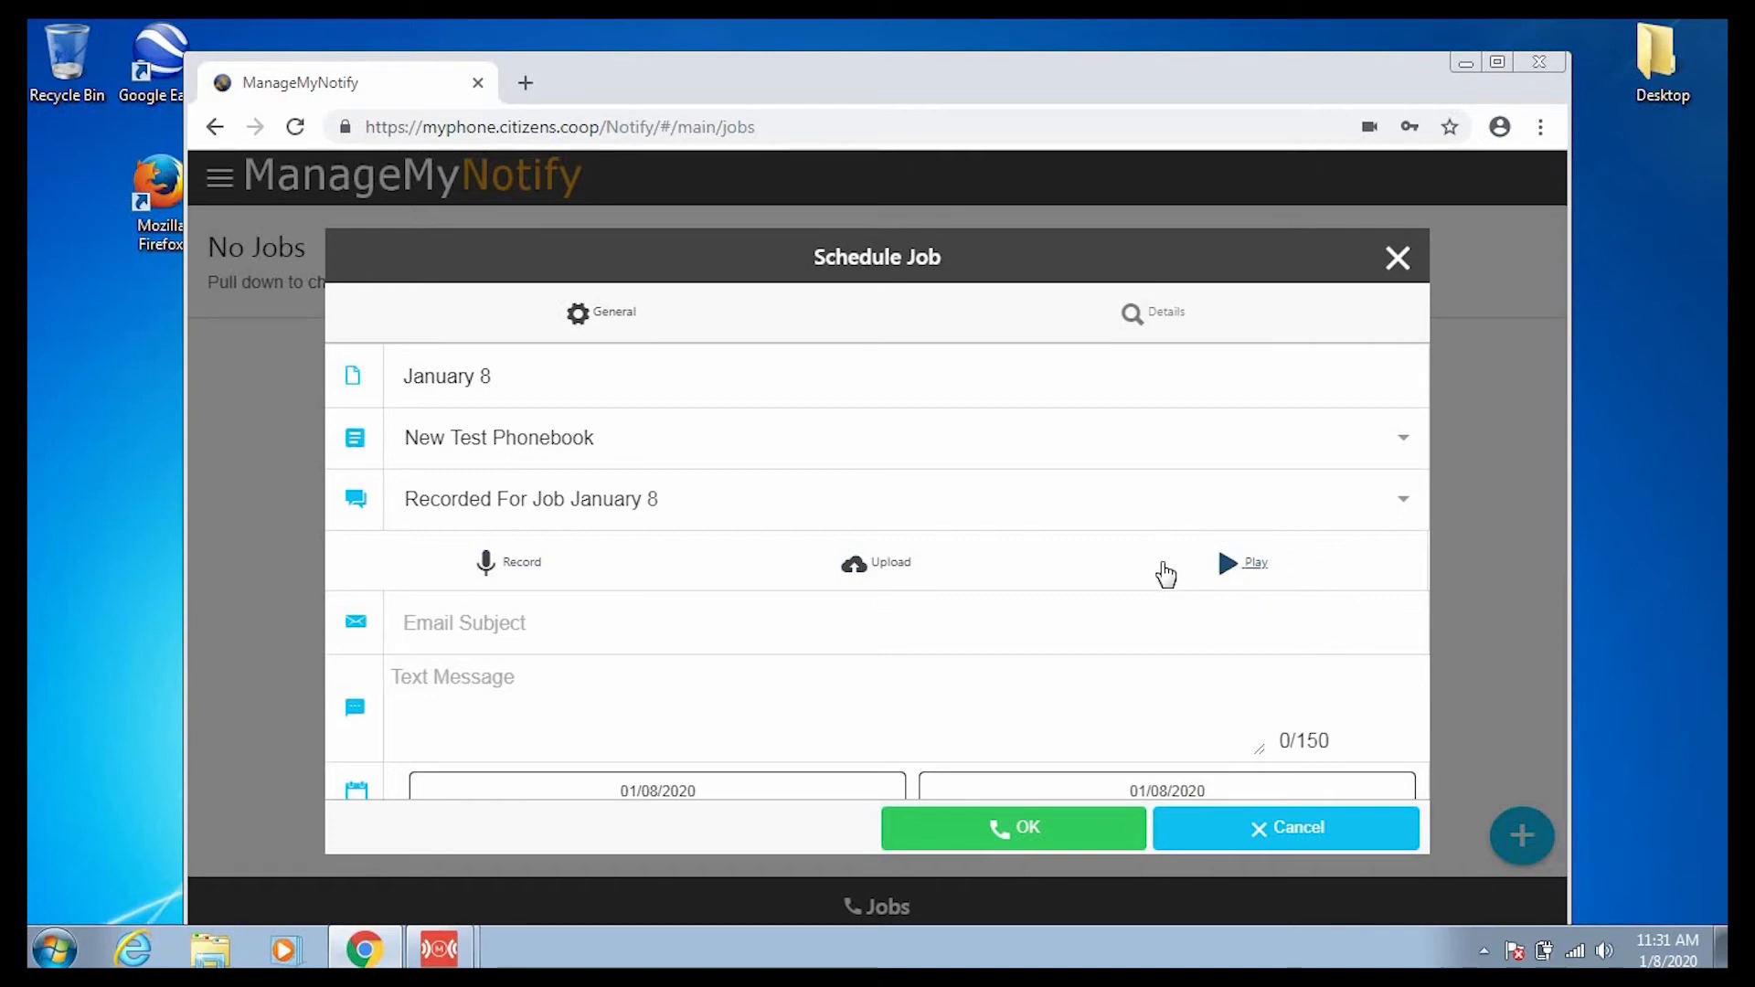
click(1261, 574)
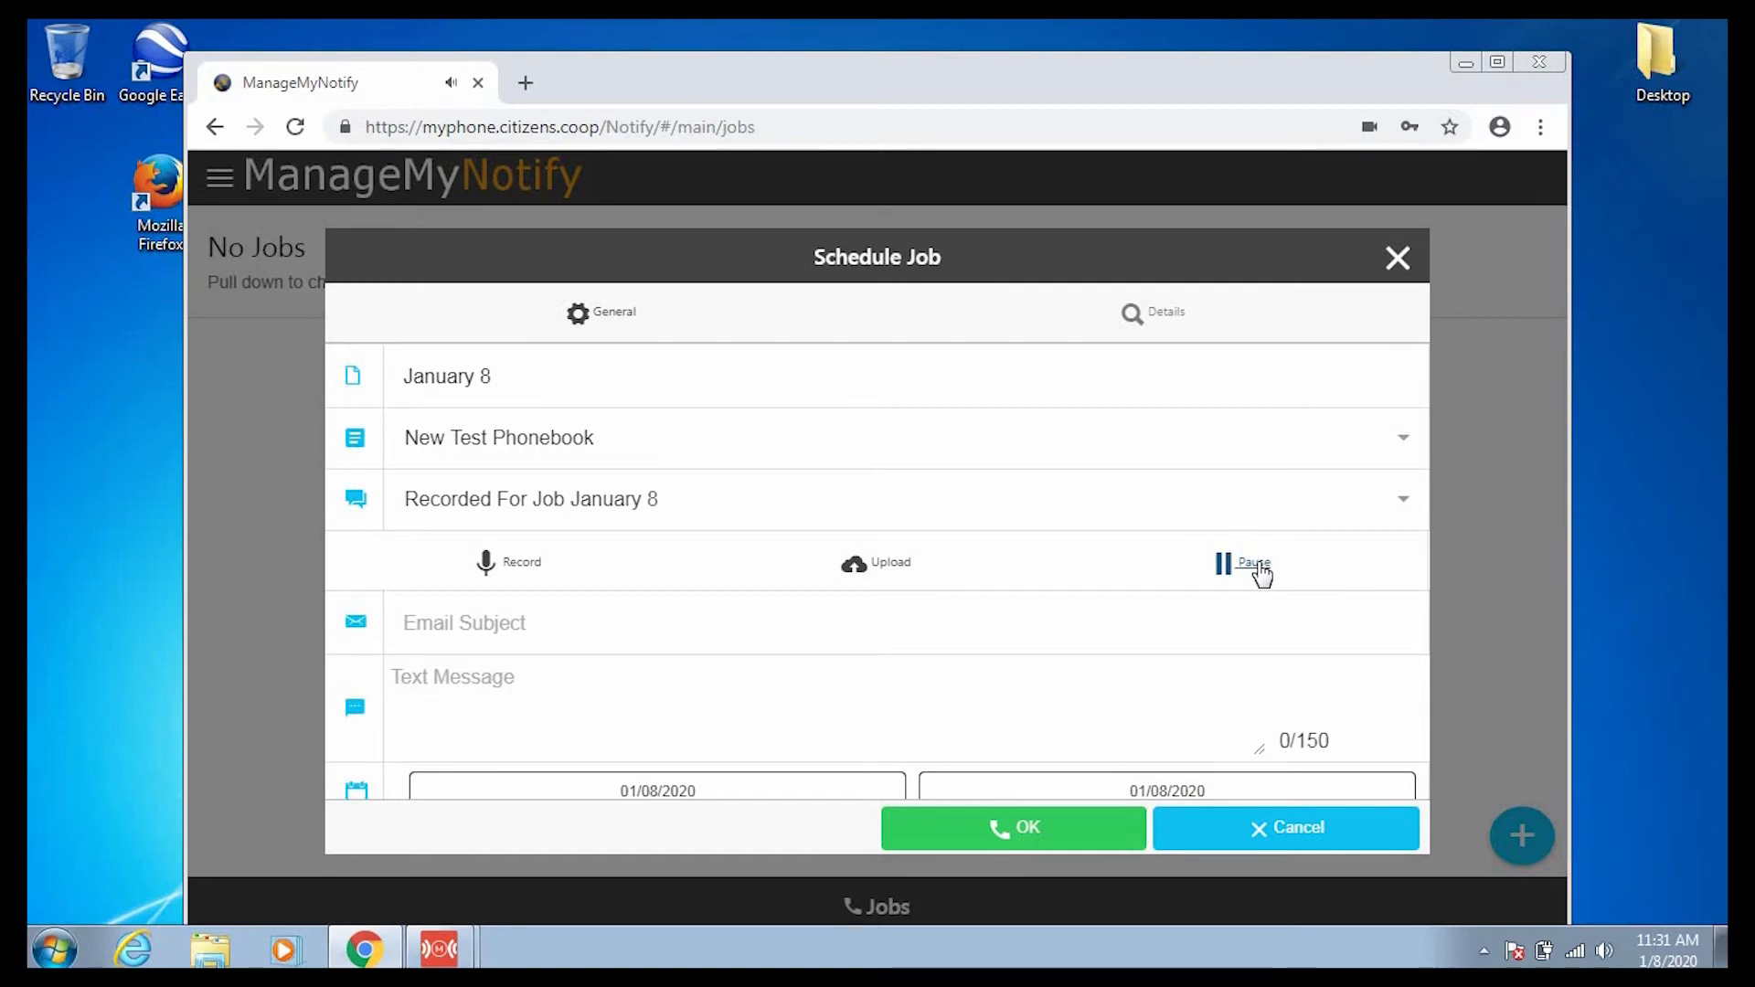
click(1261, 574)
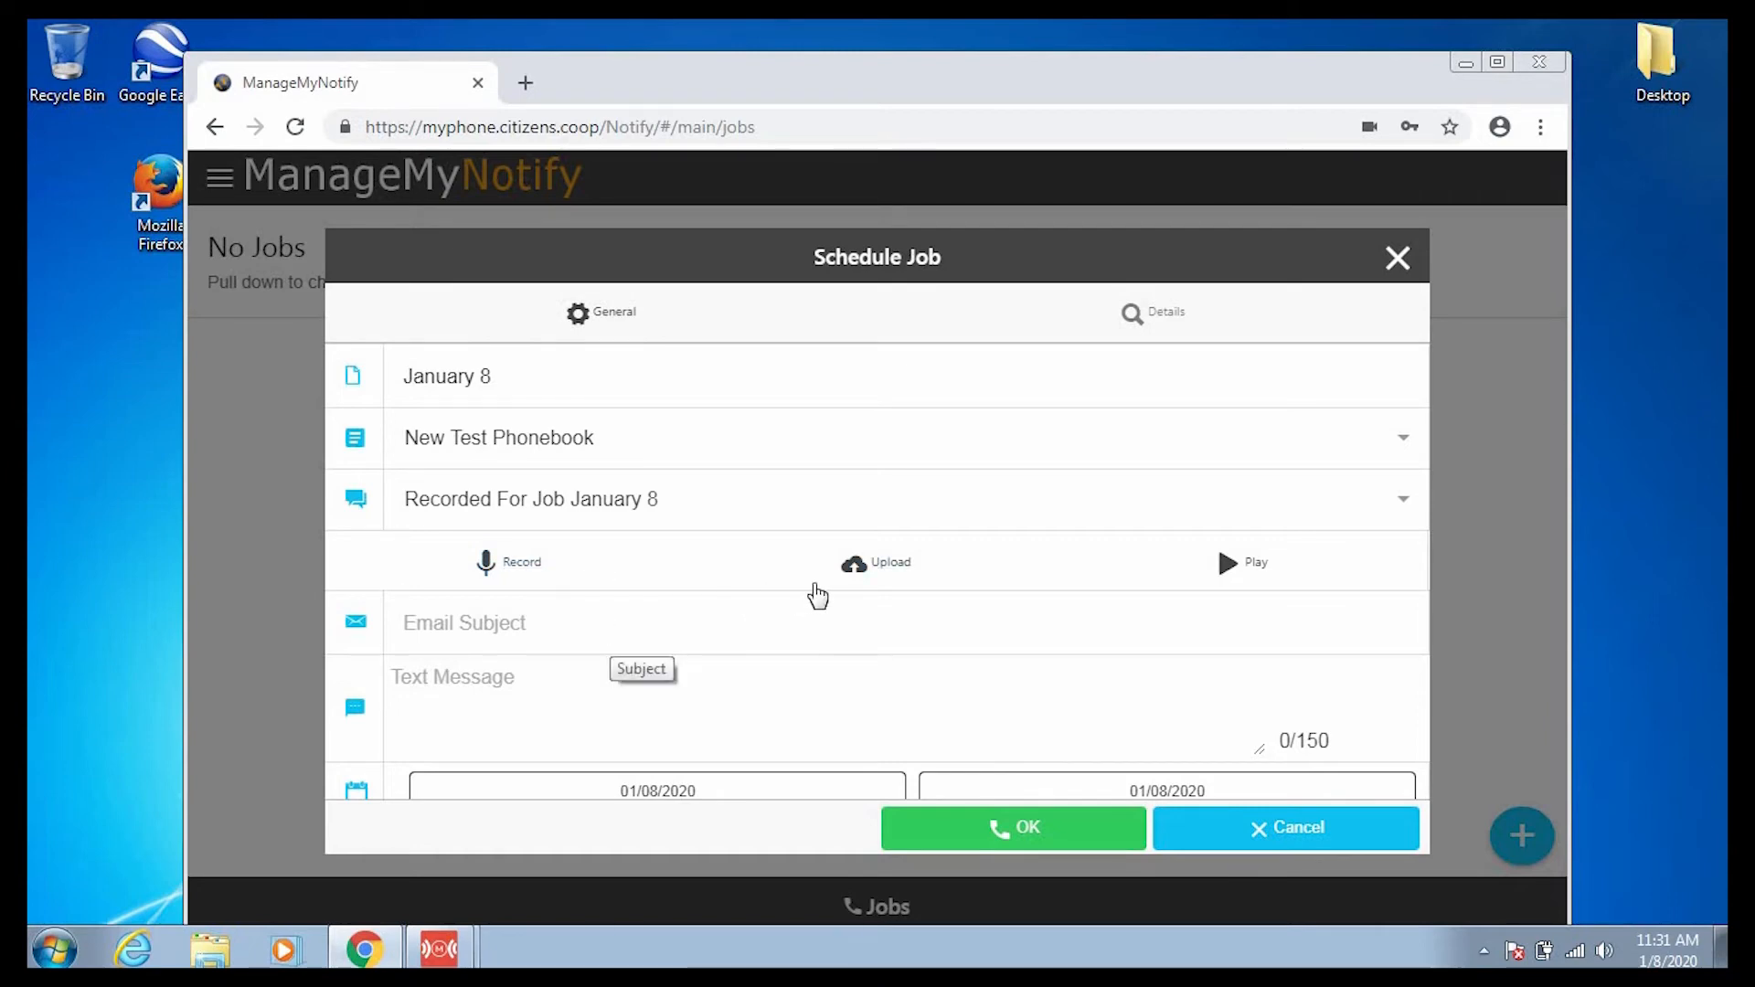
click(900, 571)
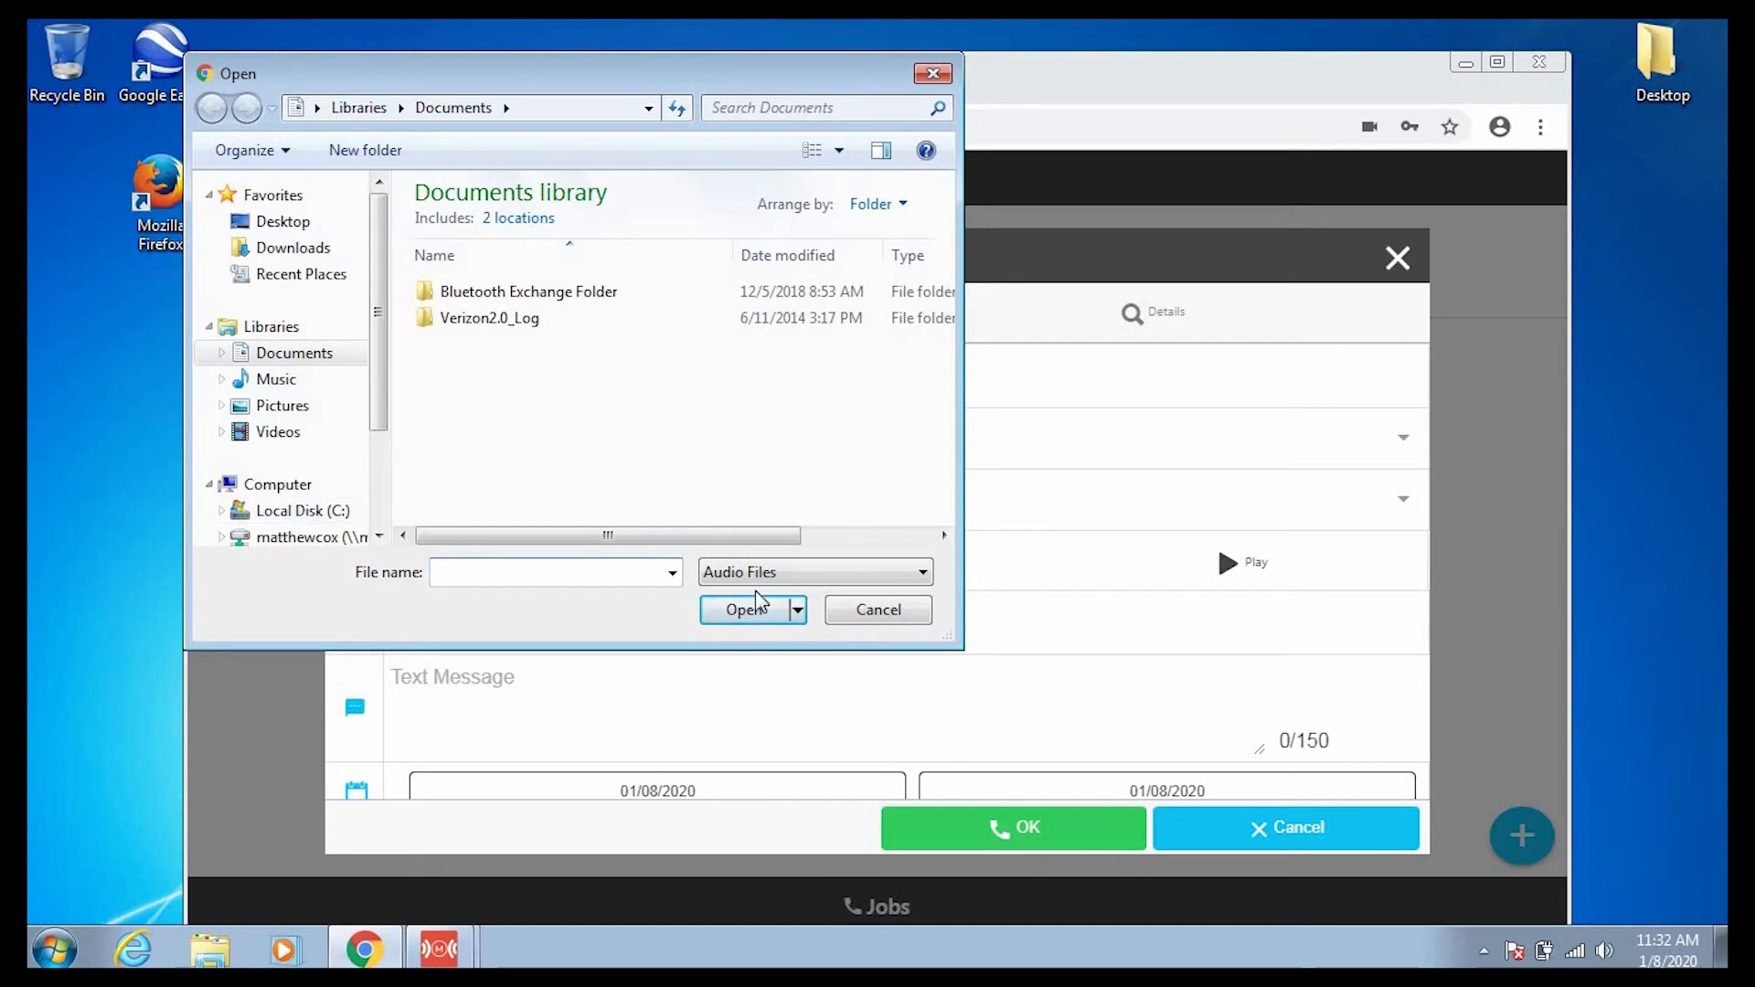
click(875, 615)
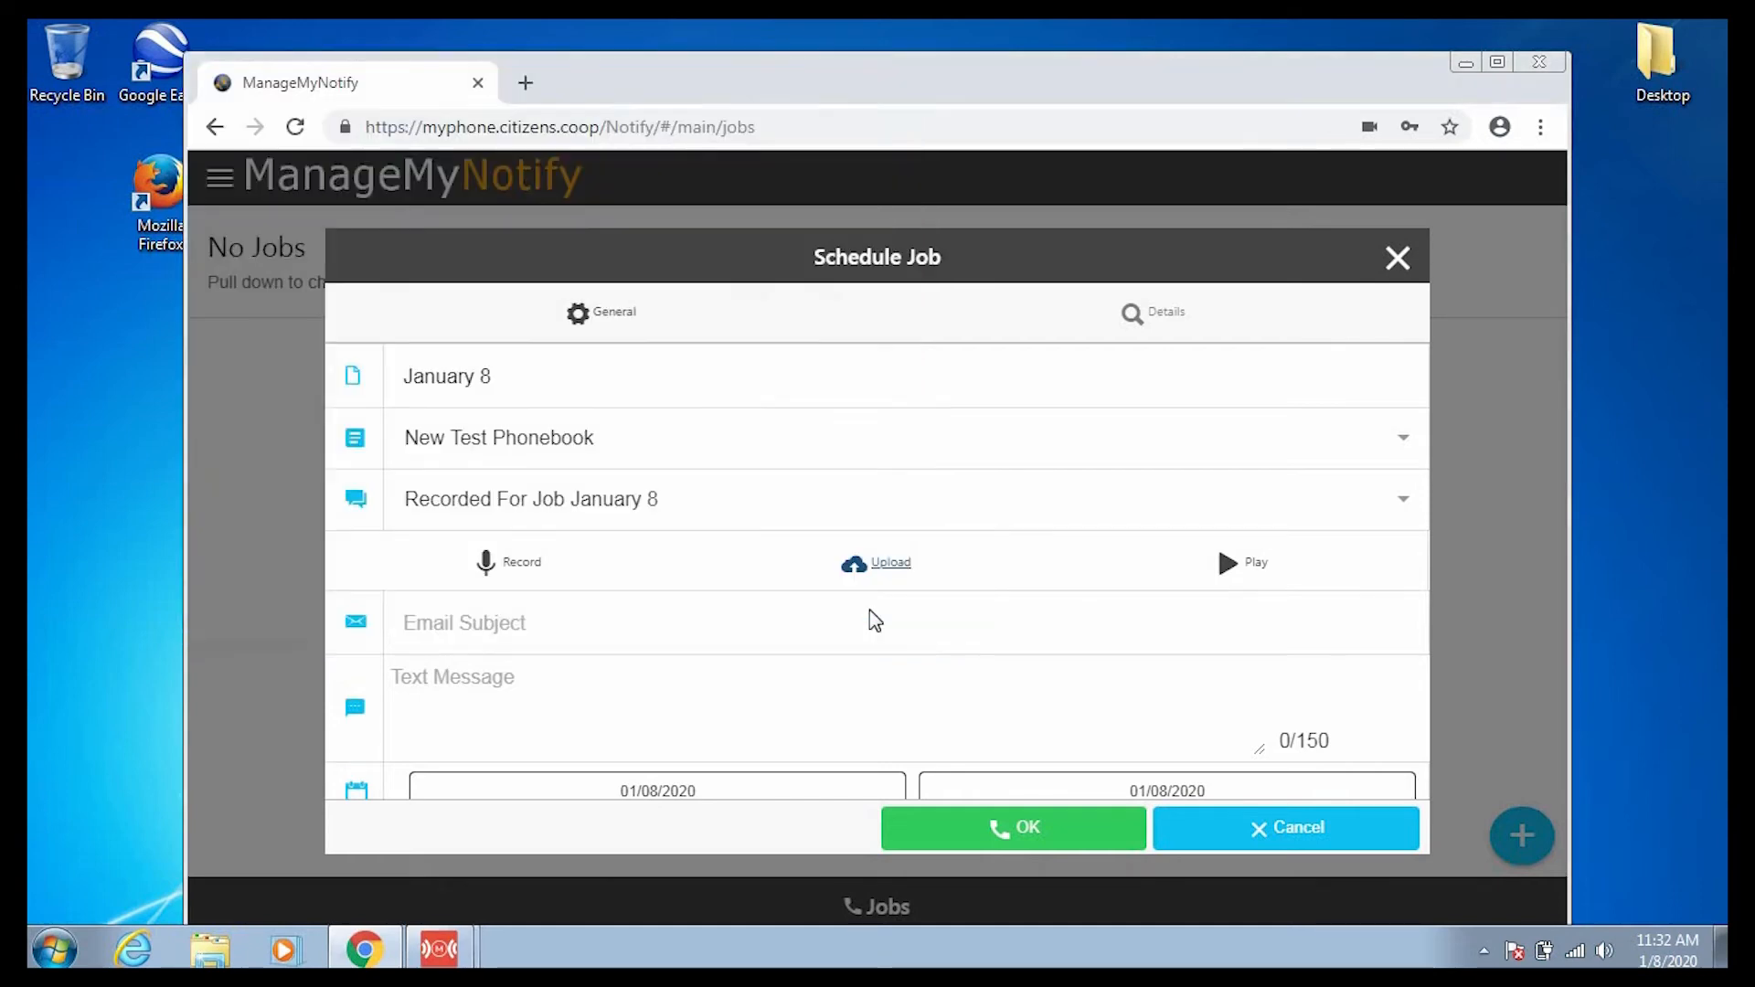
click(590, 634)
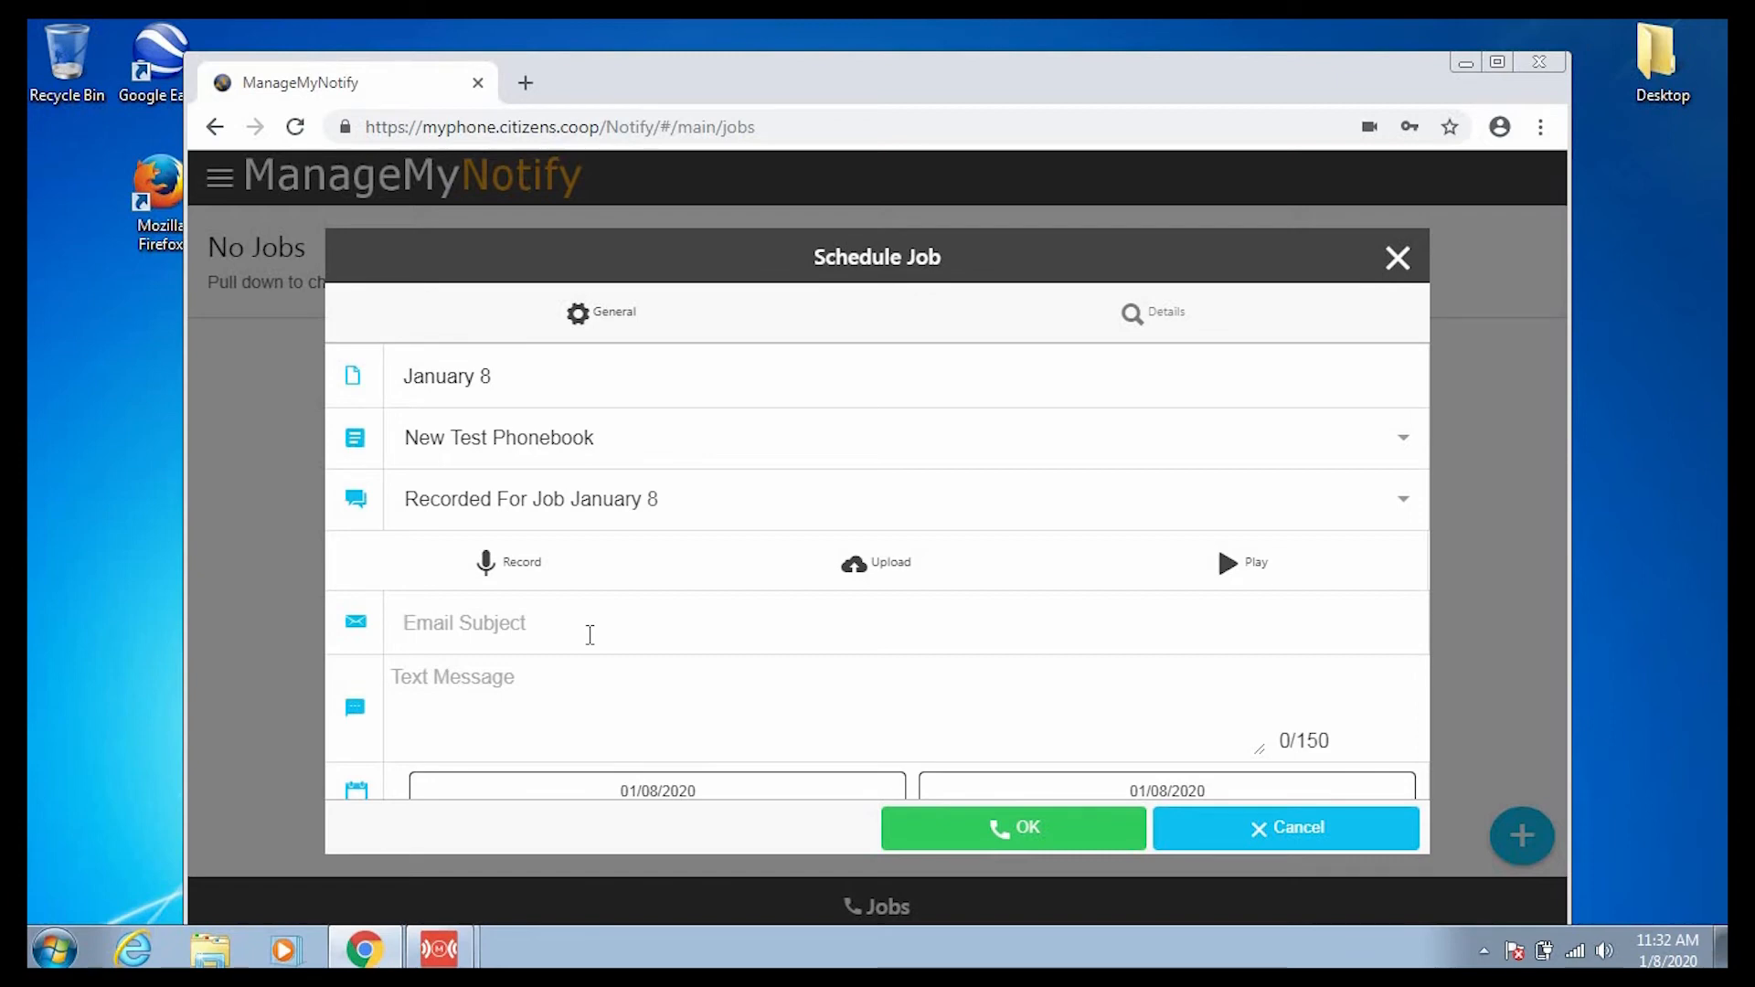
Enter the text message 'This is a test notification message' and replace the email subject with 'Test Email Notification'.
text(Test Notif)
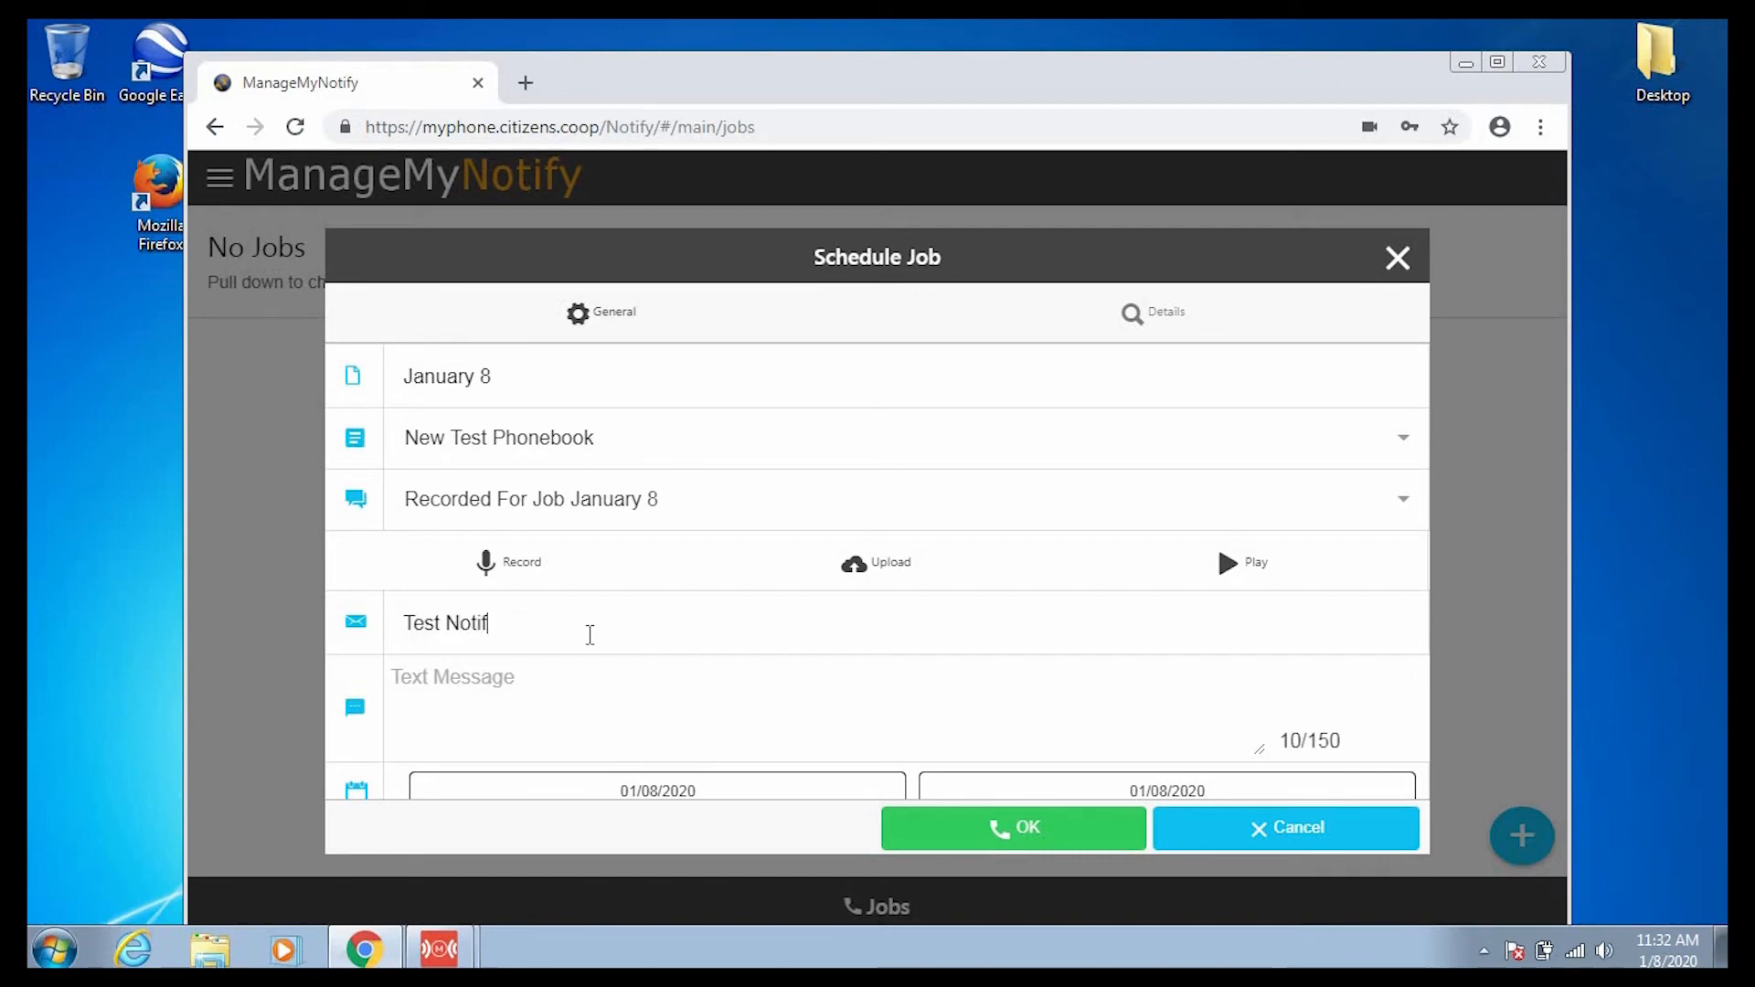
text(y Plus Message)
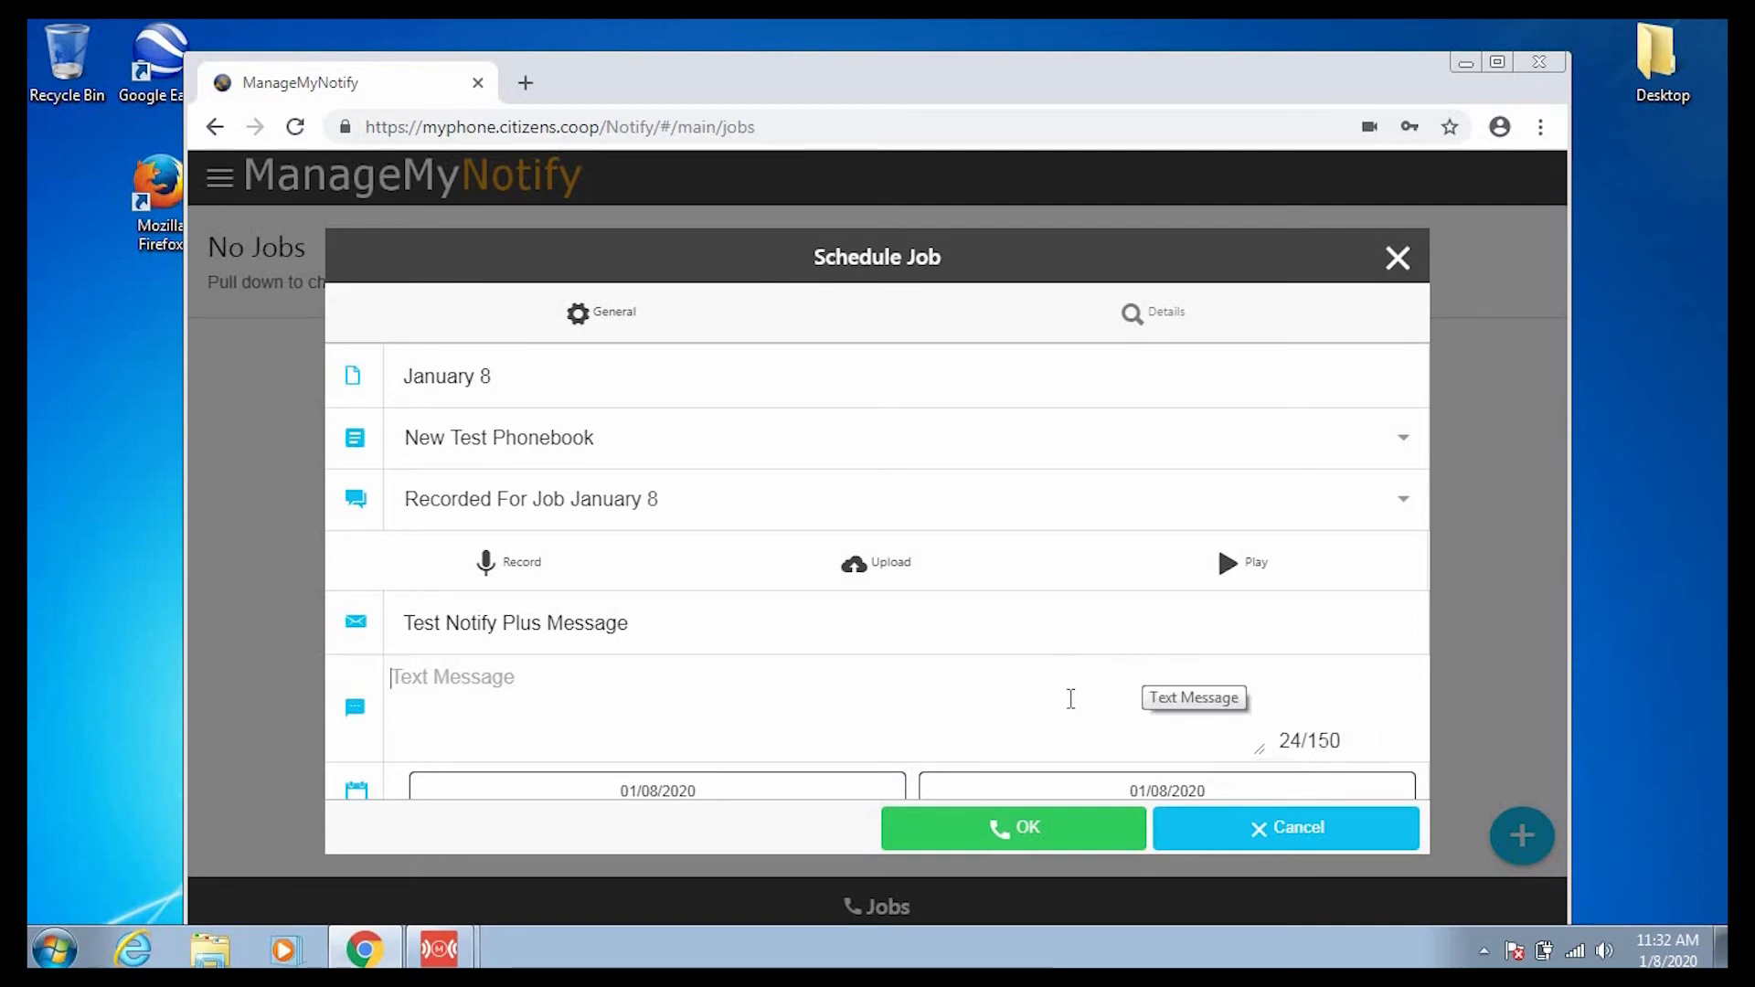
click(1254, 748)
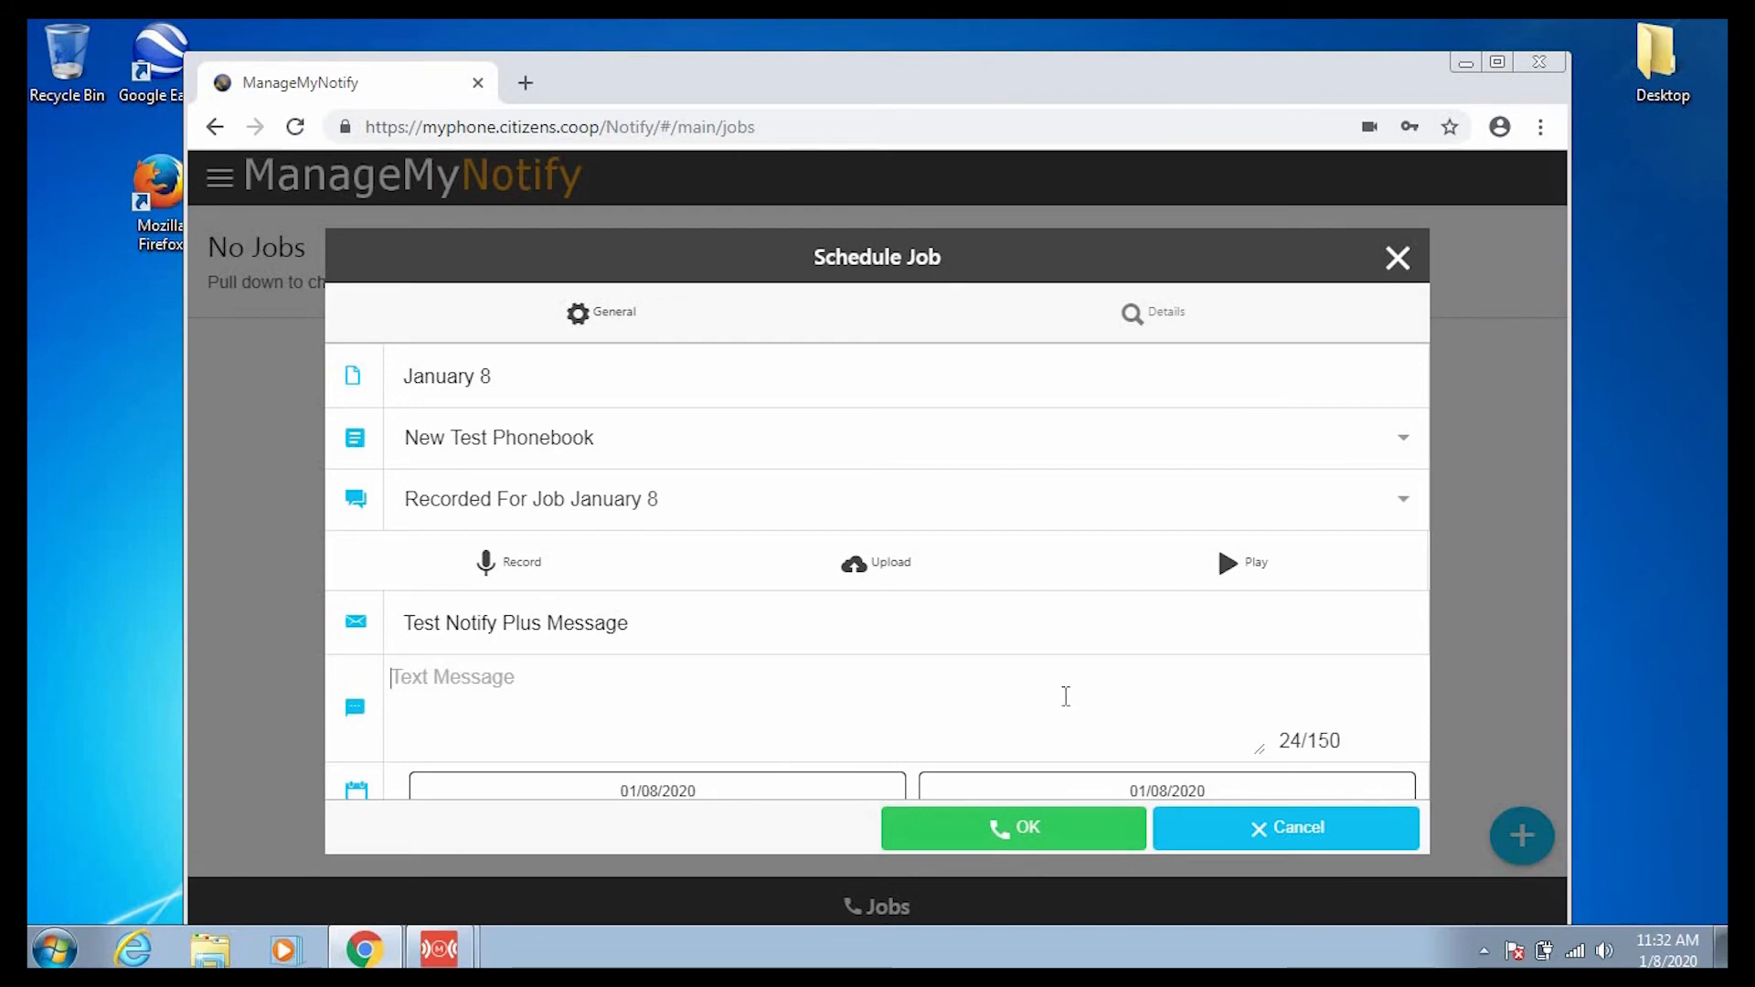
click(693, 614)
key(BackSpace)
key(BackSpace)
key(BackSpace)
key(BackSpace)
key(BackSpace)
key(BackSpace)
key(BackSpace)
key(BackSpace)
key(BackSpace)
key(BackSpace)
key(BackSpace)
key(BackSpace)
key(BackSpace)
key(BackSpace)
key(BackSpace)
key(BackSpace)
key(BackSpace)
key(BackSpace)
key(BackSpace)
key(BackSpace)
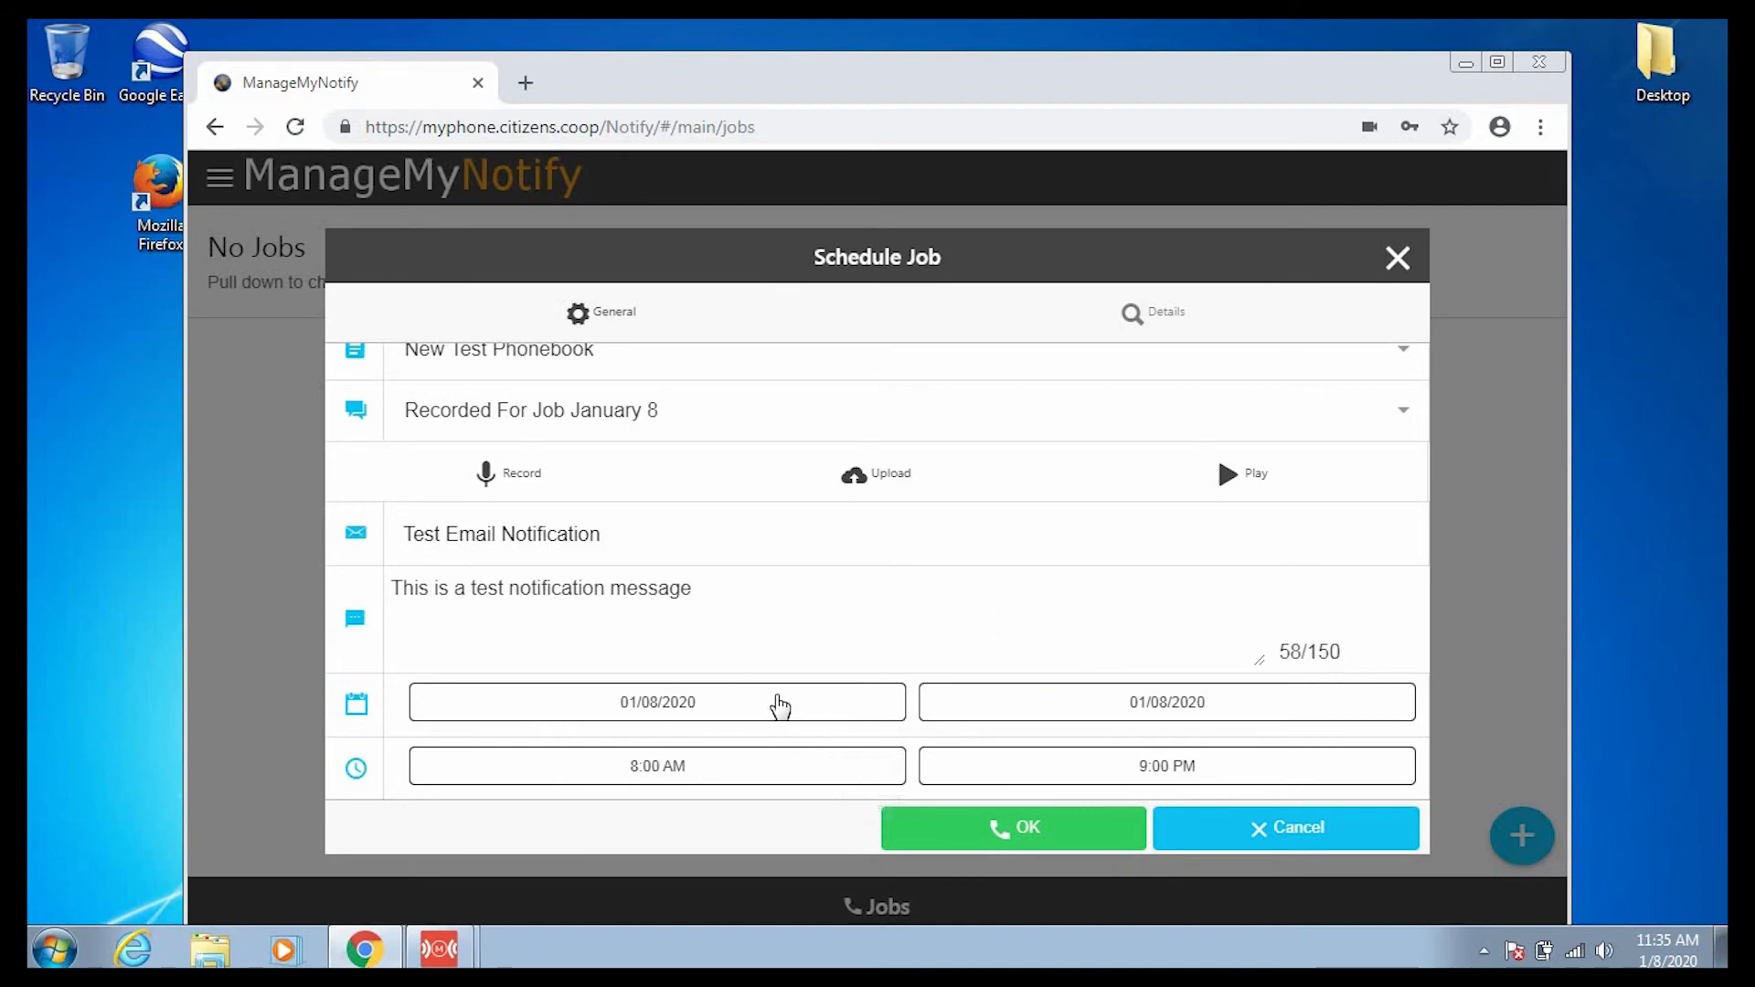
Keep the 01/08/2020 start date and schedule the job for 8:00 AM to 9:00 PM.
click(821, 717)
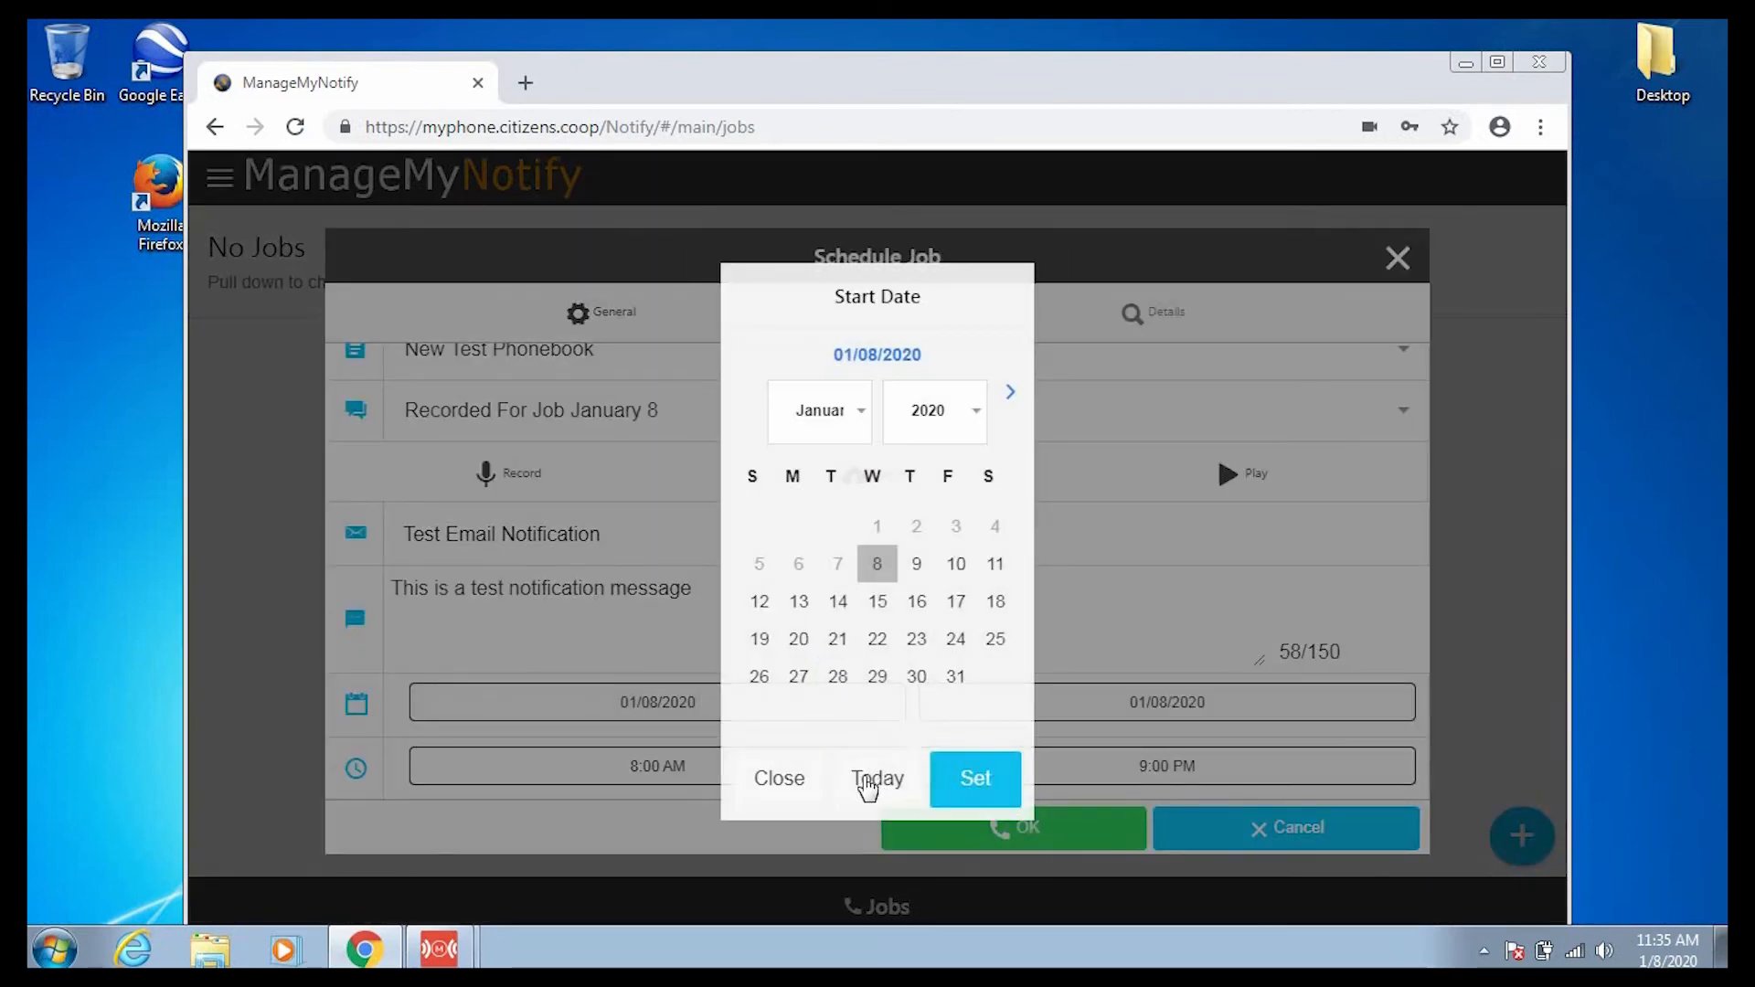
click(757, 780)
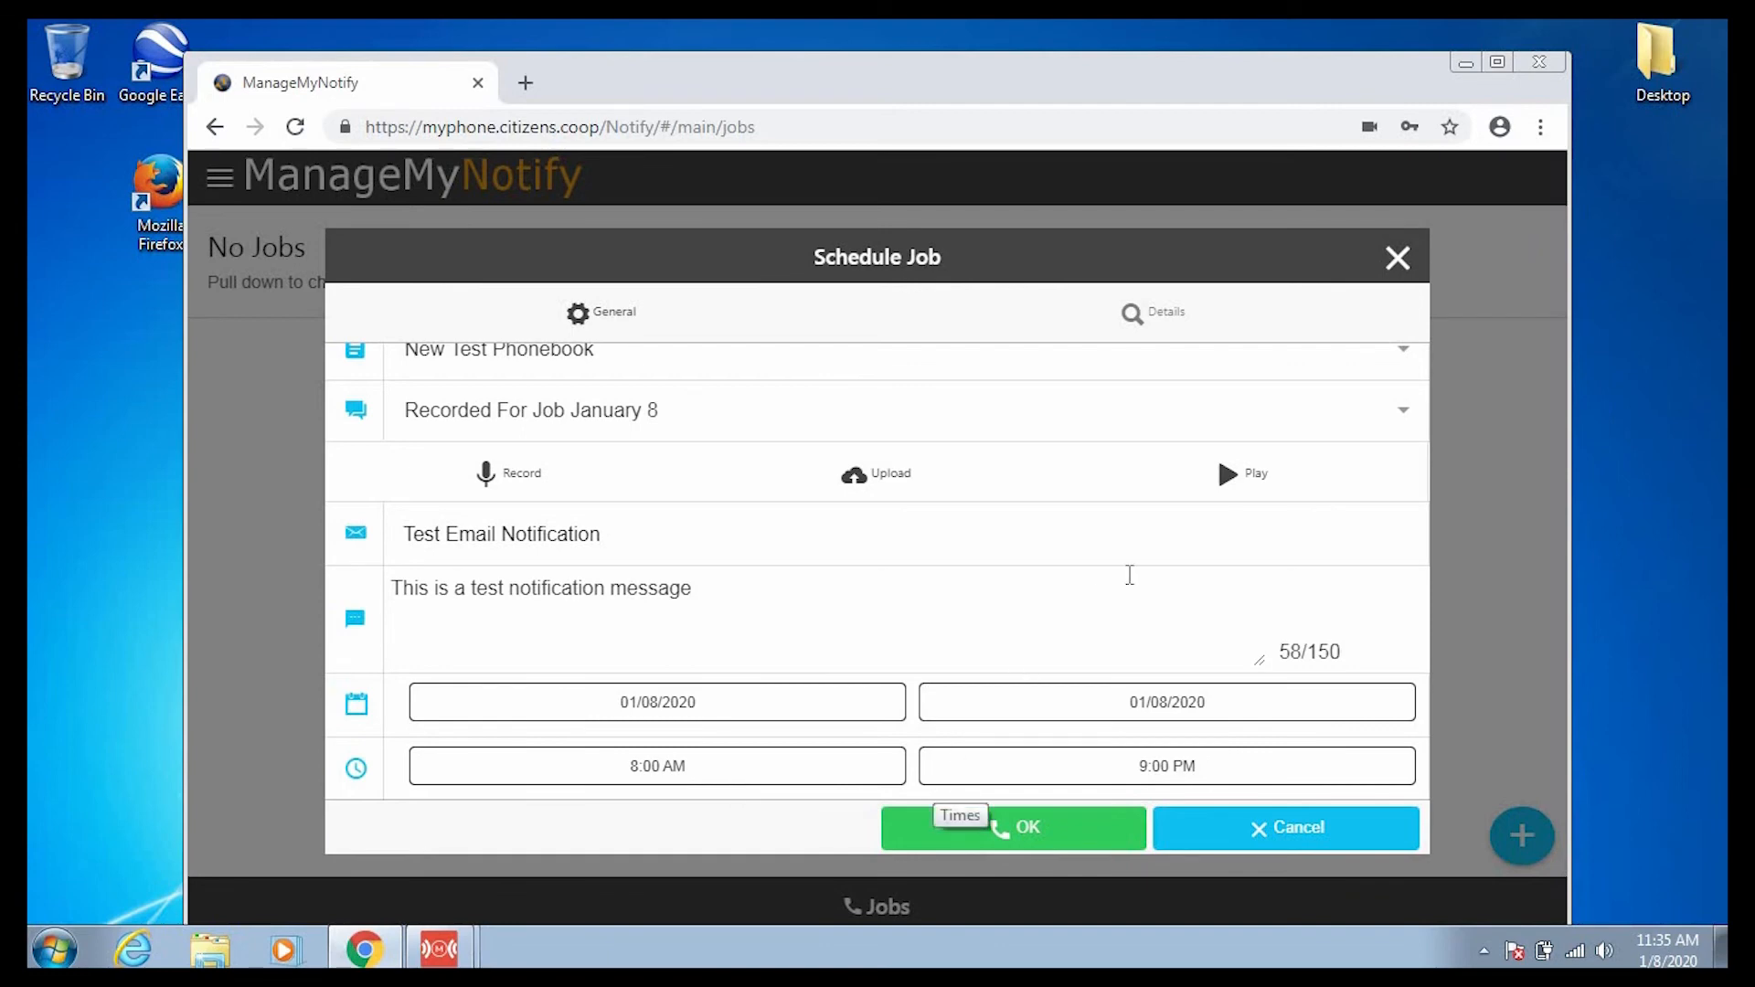
click(1047, 830)
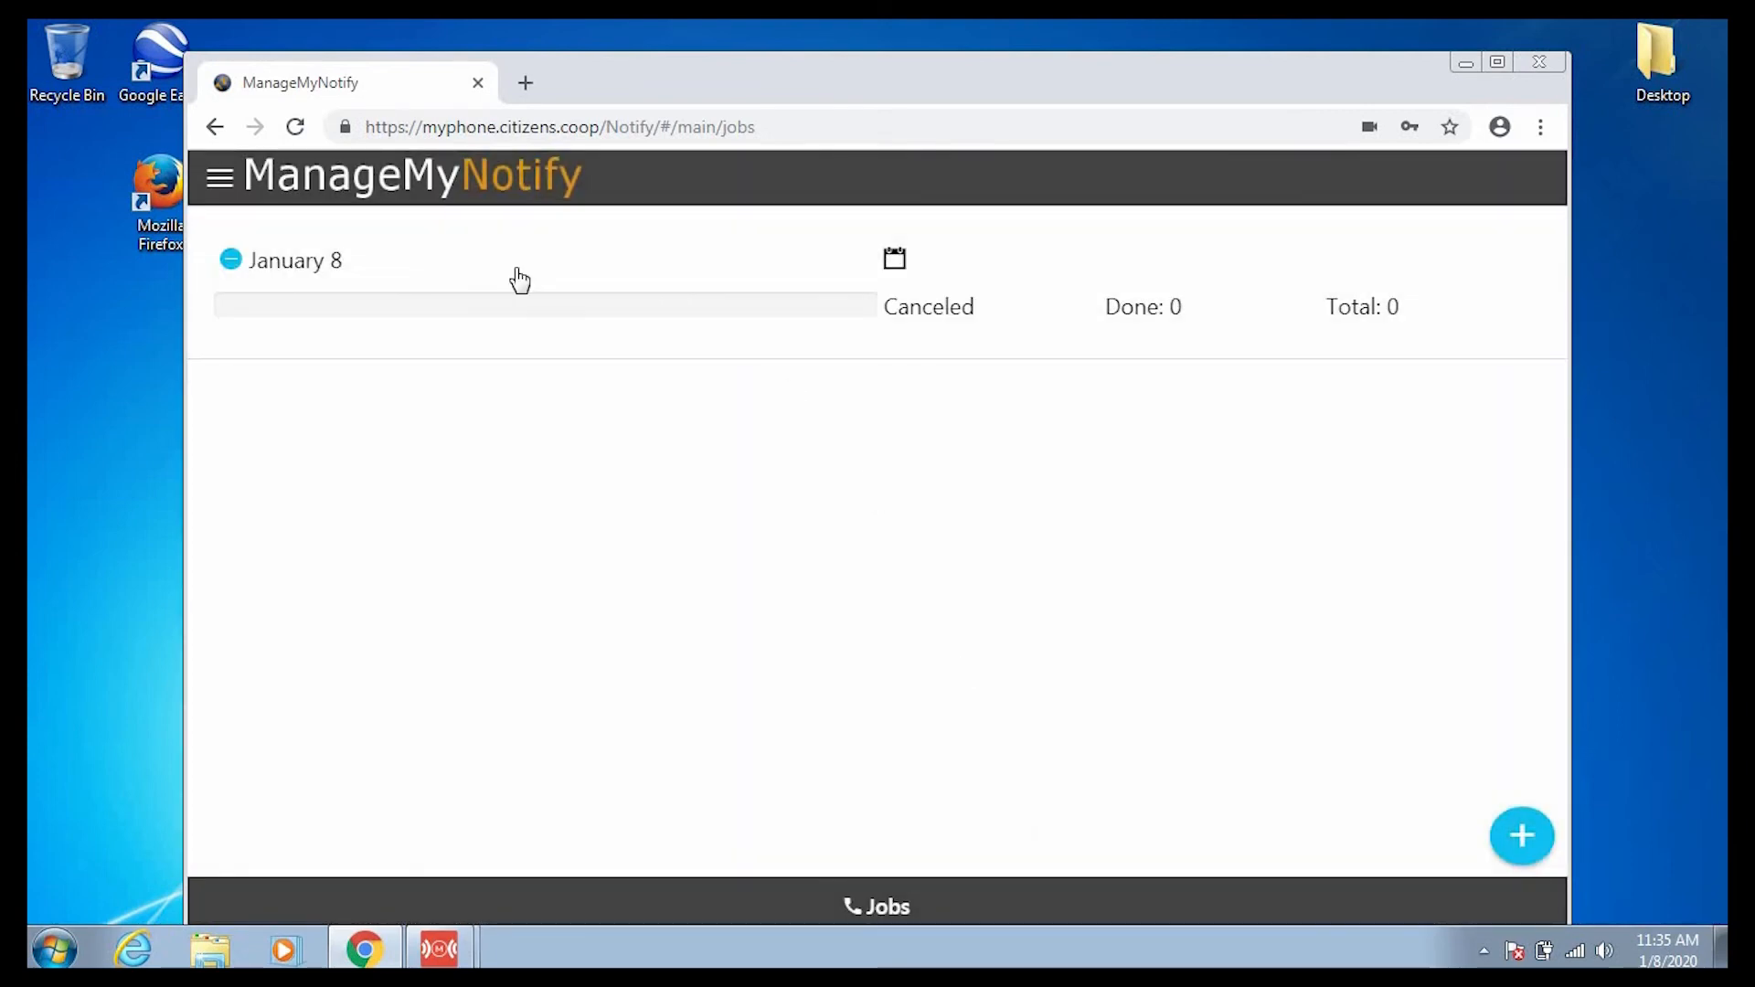
Return to the Jobs page and pull down to reload the January 8 job's details.
click(223, 178)
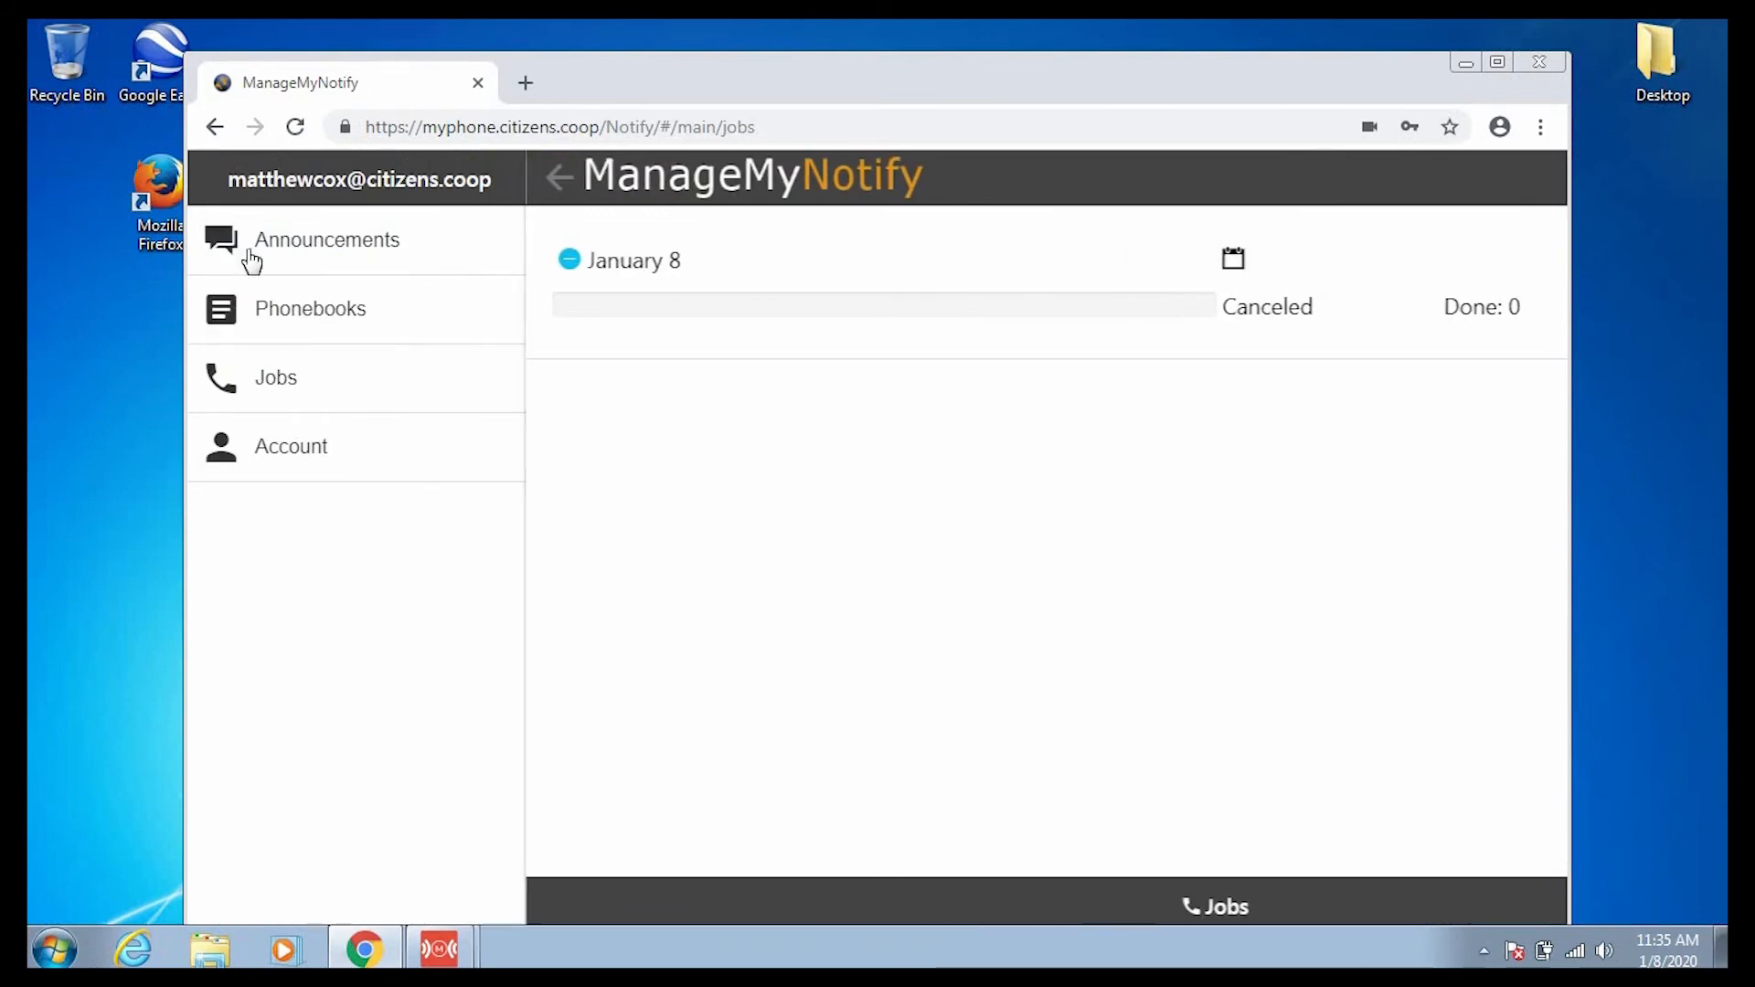
click(289, 391)
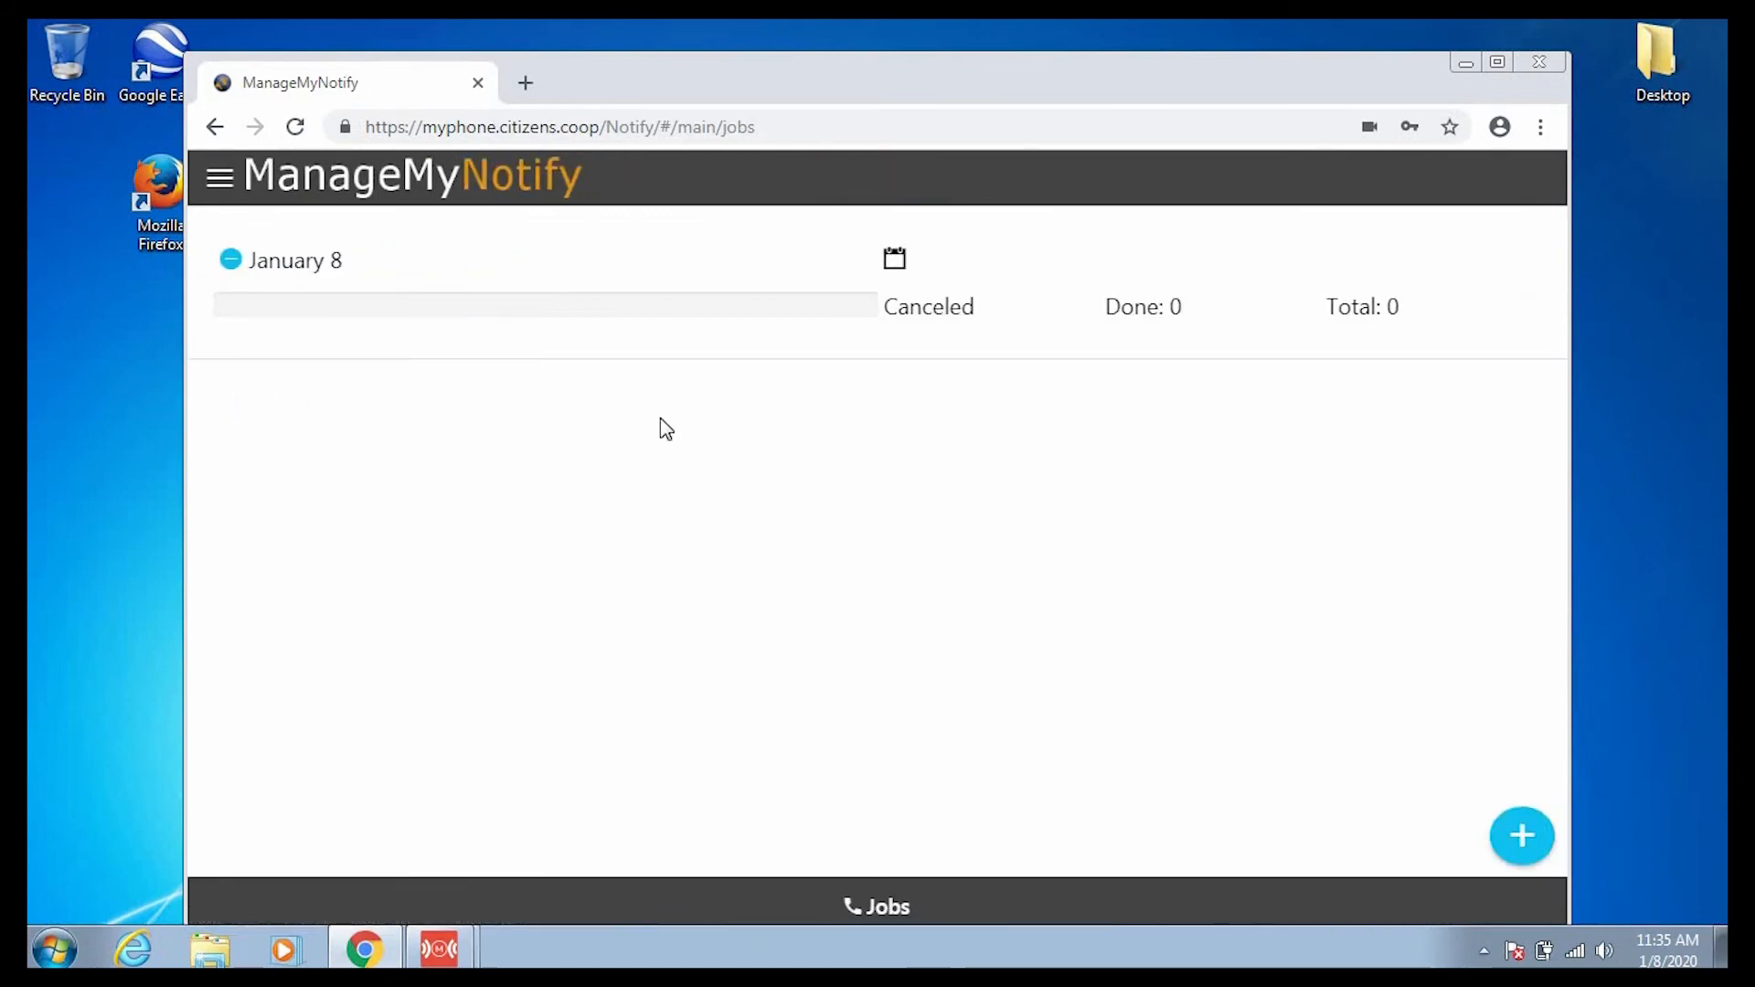
click(1116, 263)
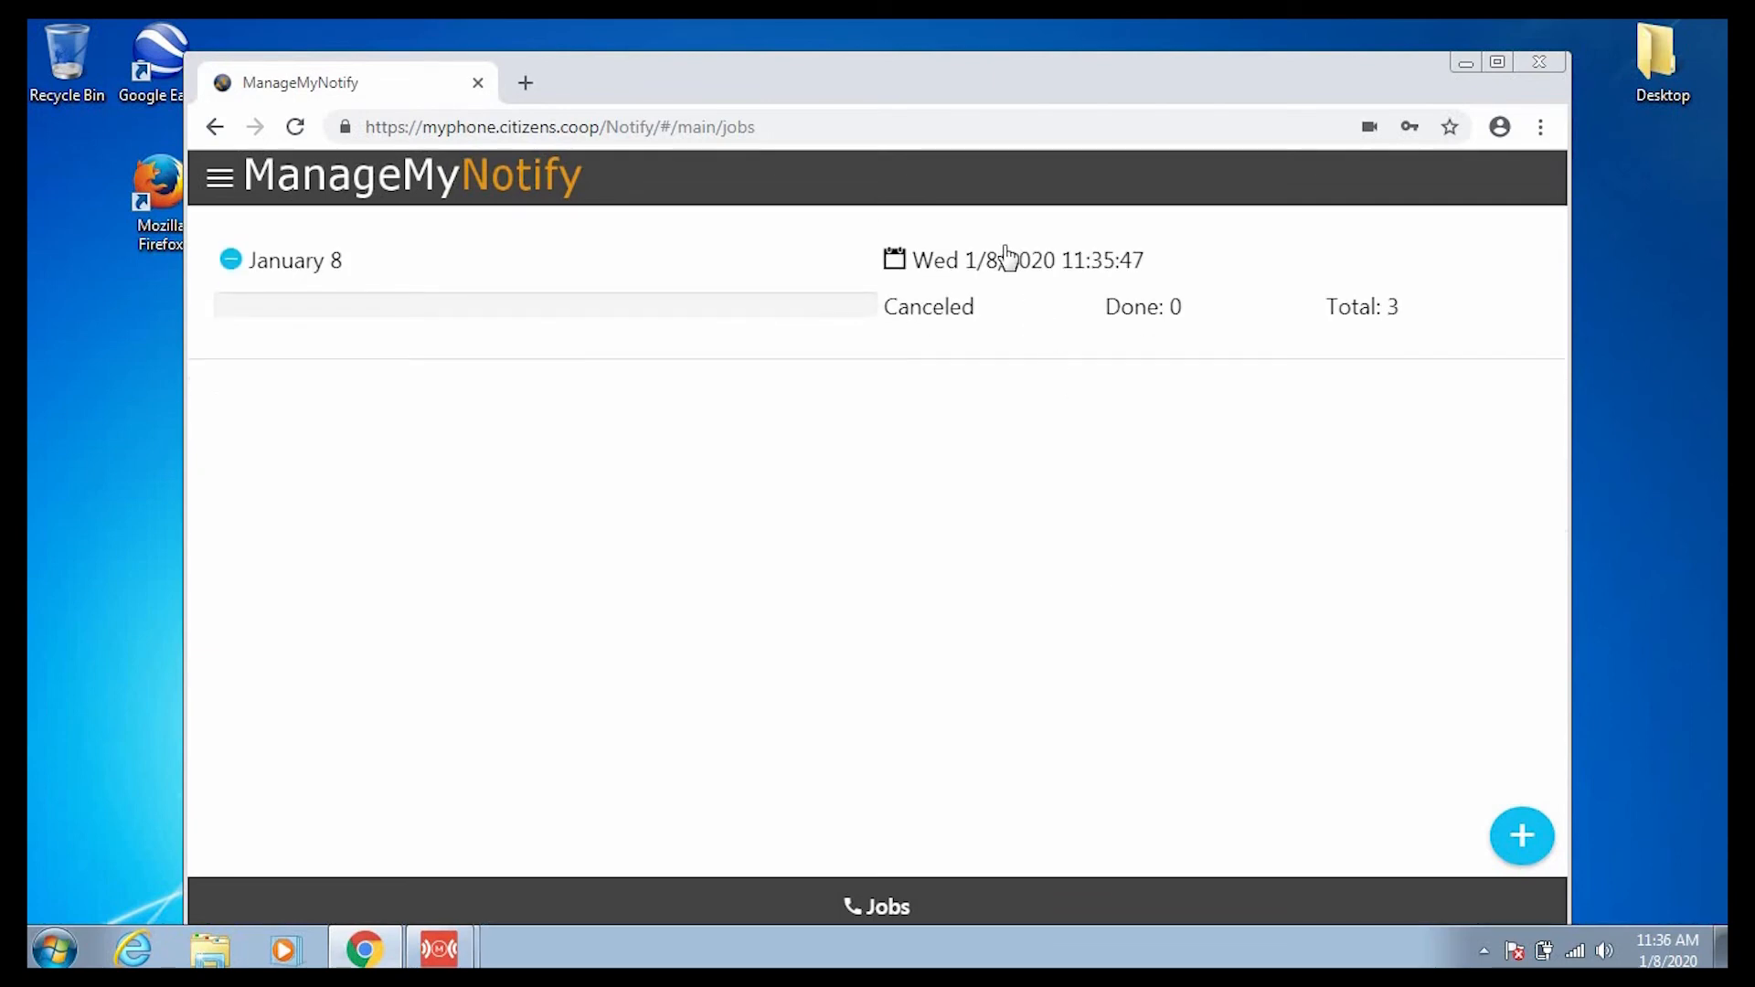
drag(1004, 247, 1030, 627)
Review the January 8 job's details and each recipient's call status.
click(761, 254)
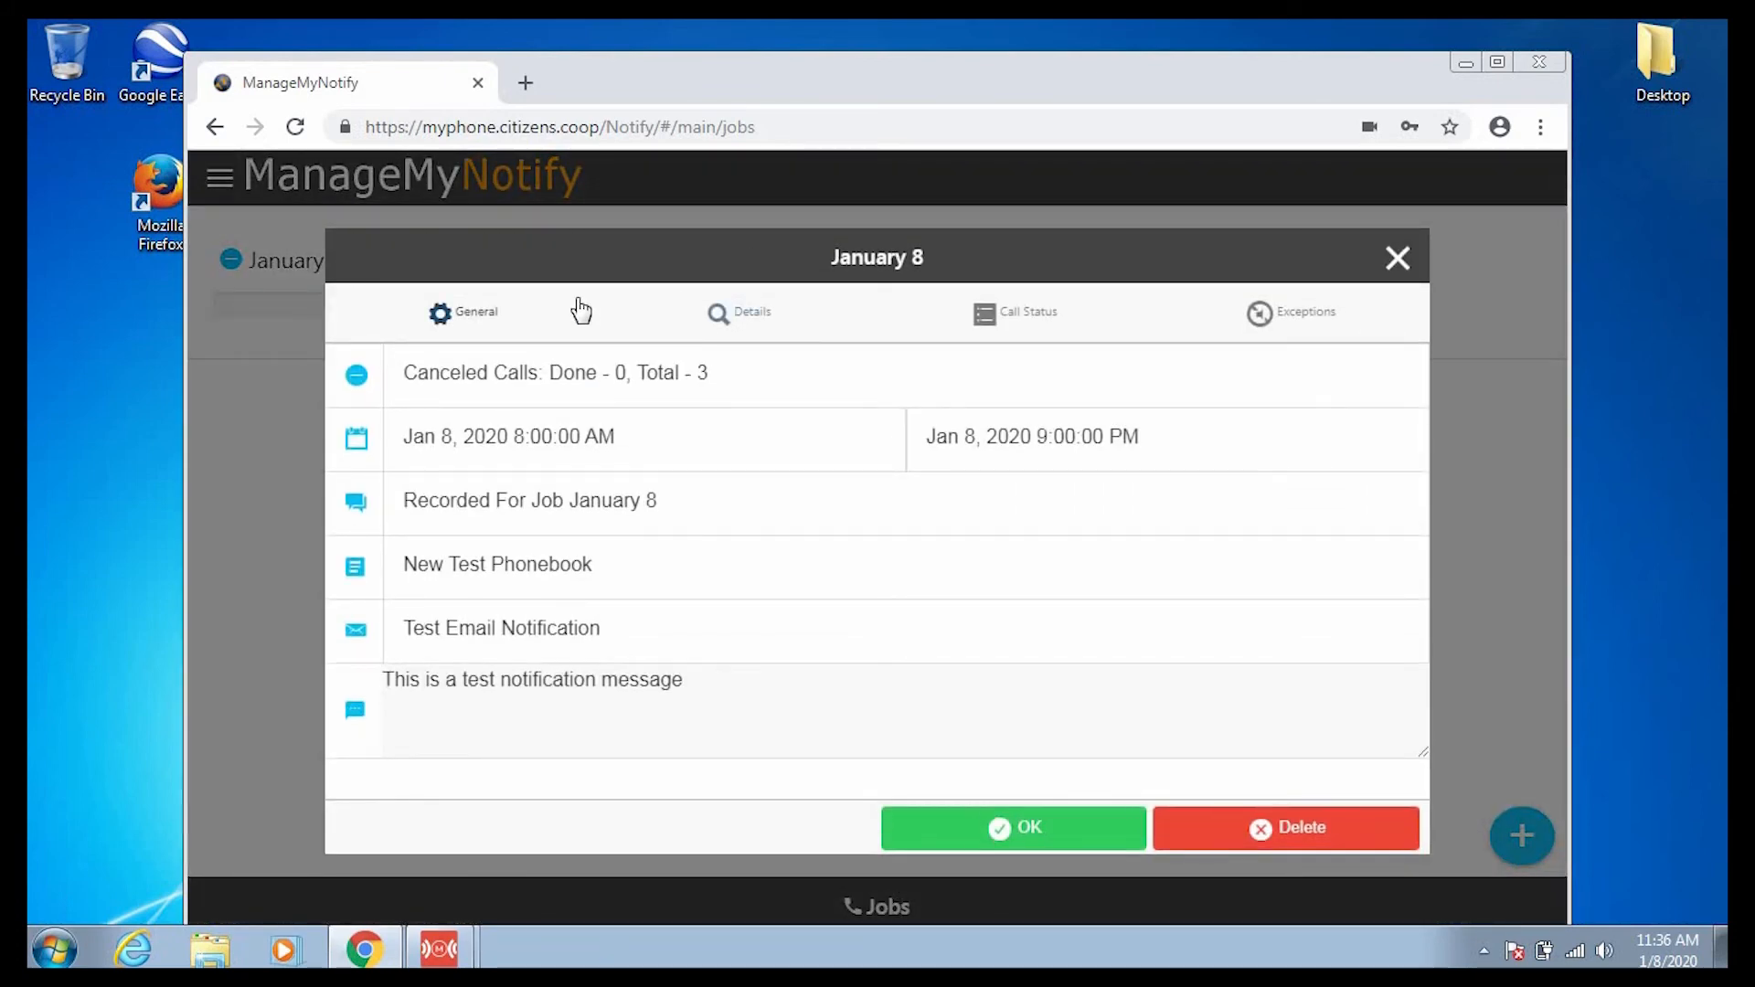
click(1045, 322)
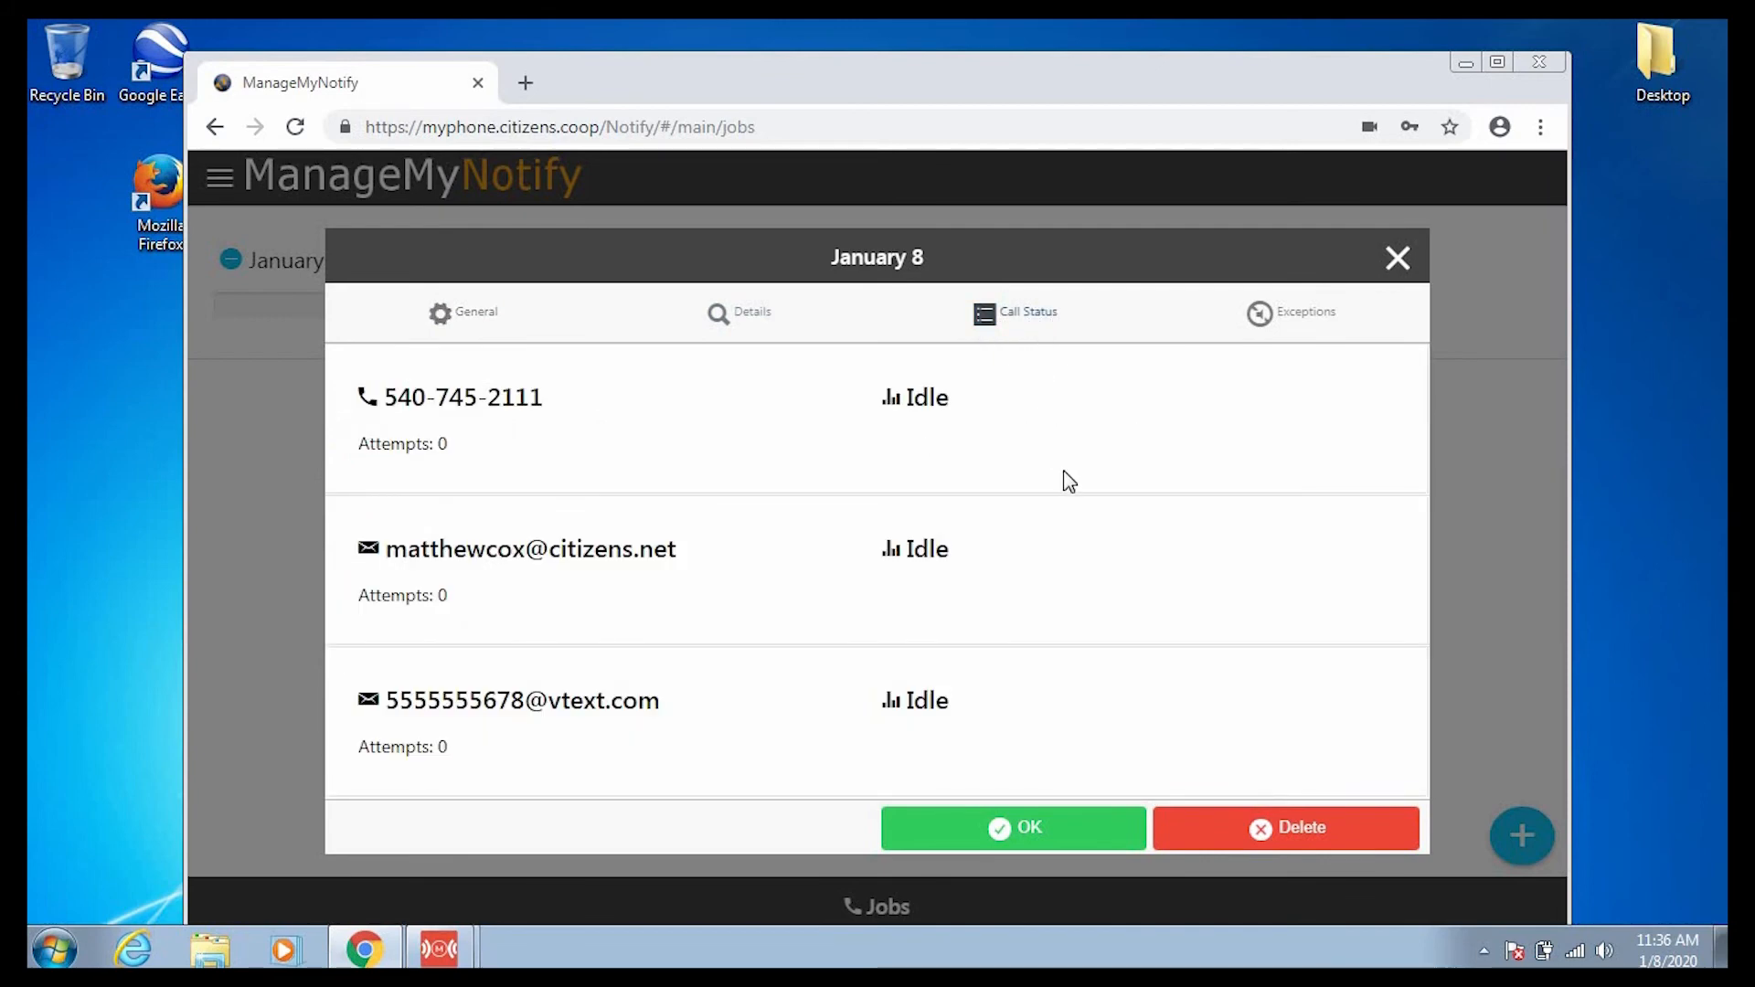
click(1064, 838)
Delete the January 8 job and confirm the deletion.
click(1061, 294)
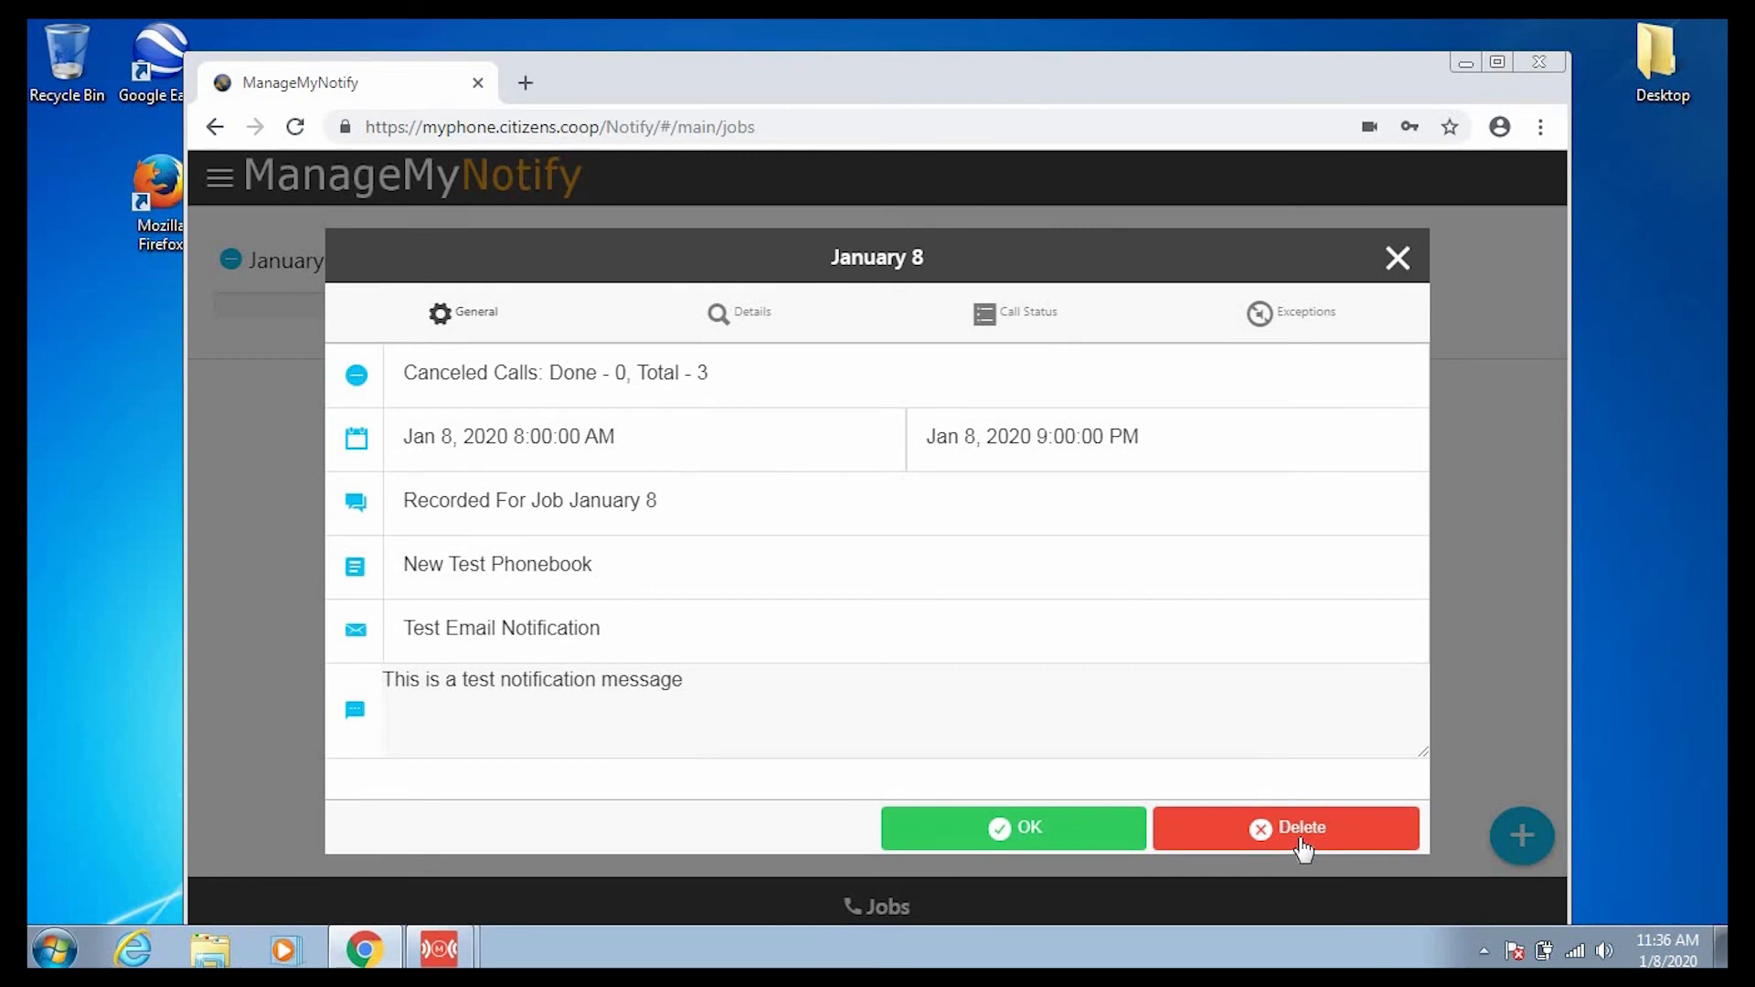
click(1300, 834)
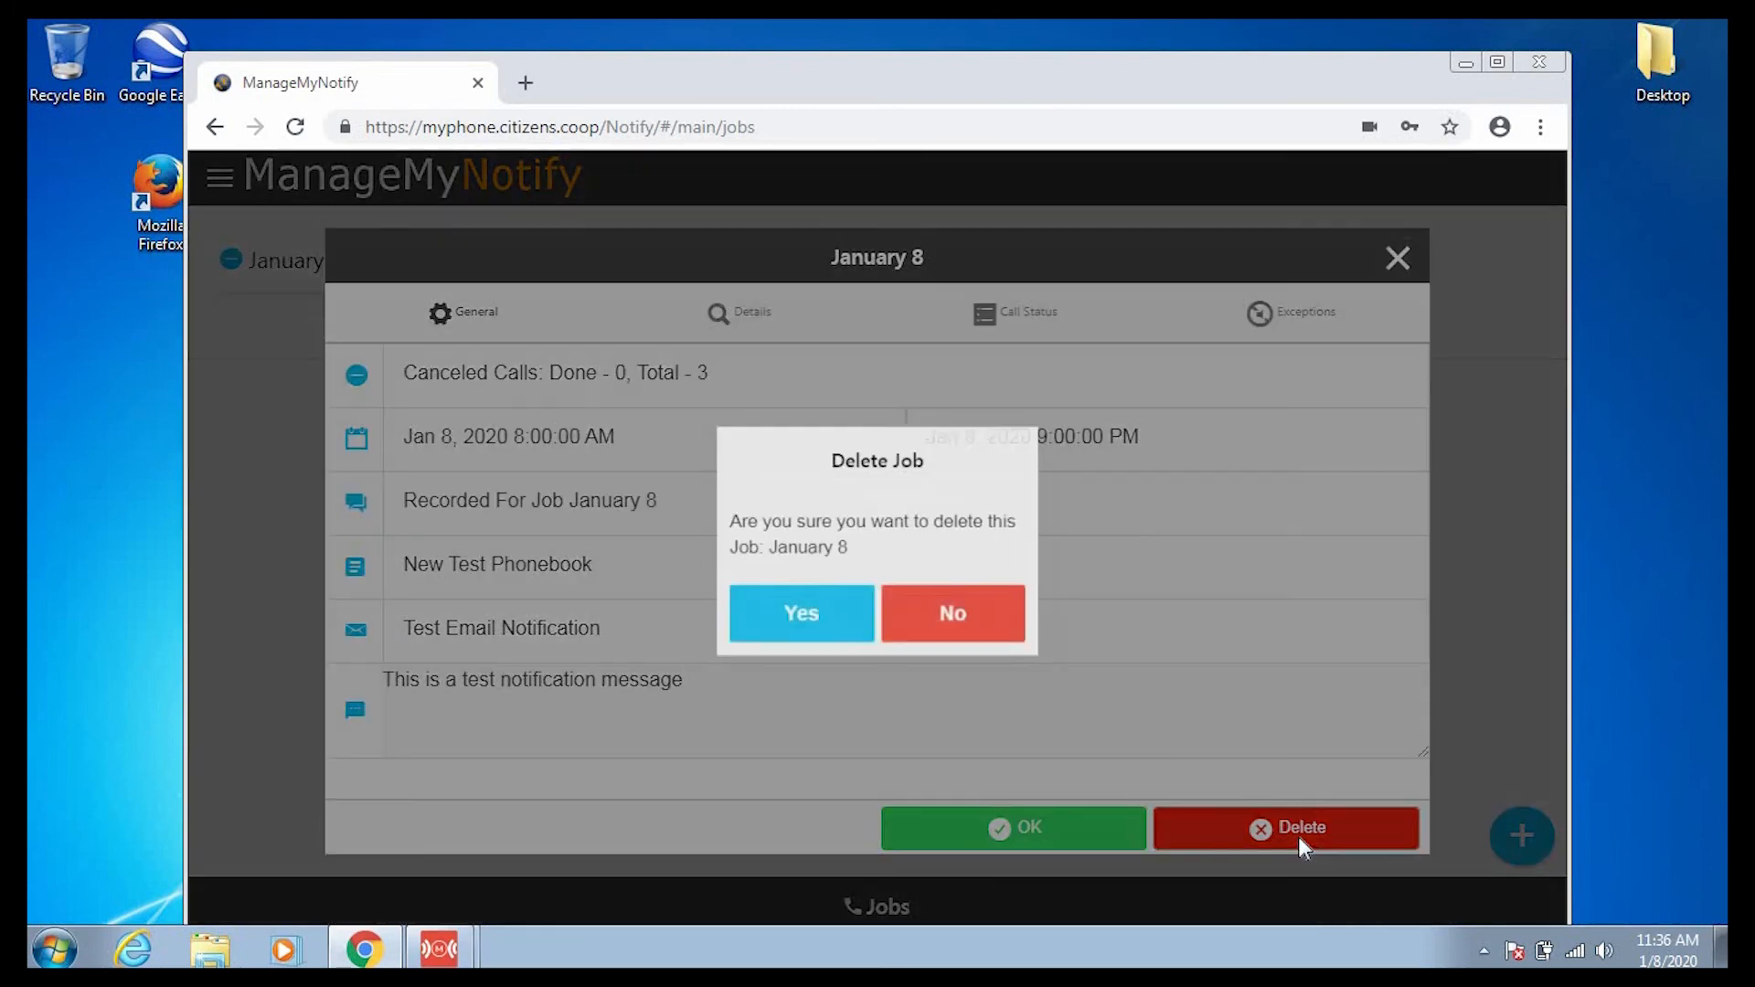
click(773, 610)
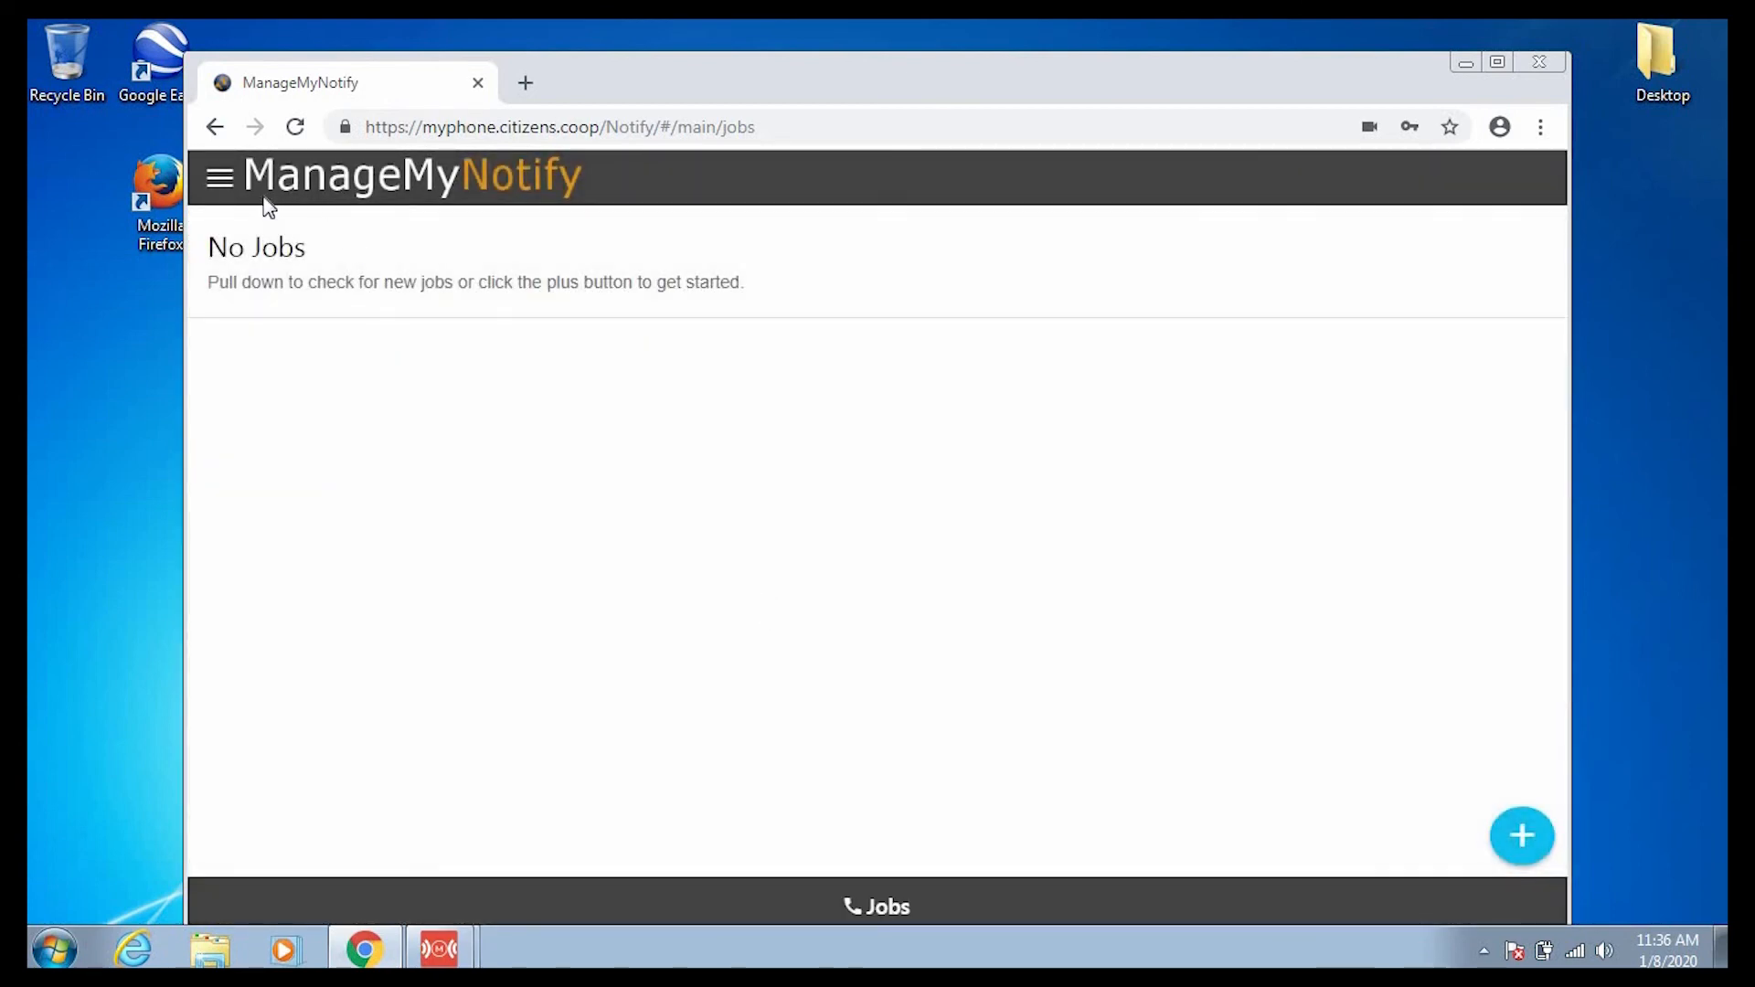
Go to Announcements and check the + Actions options without adding anything.
click(219, 183)
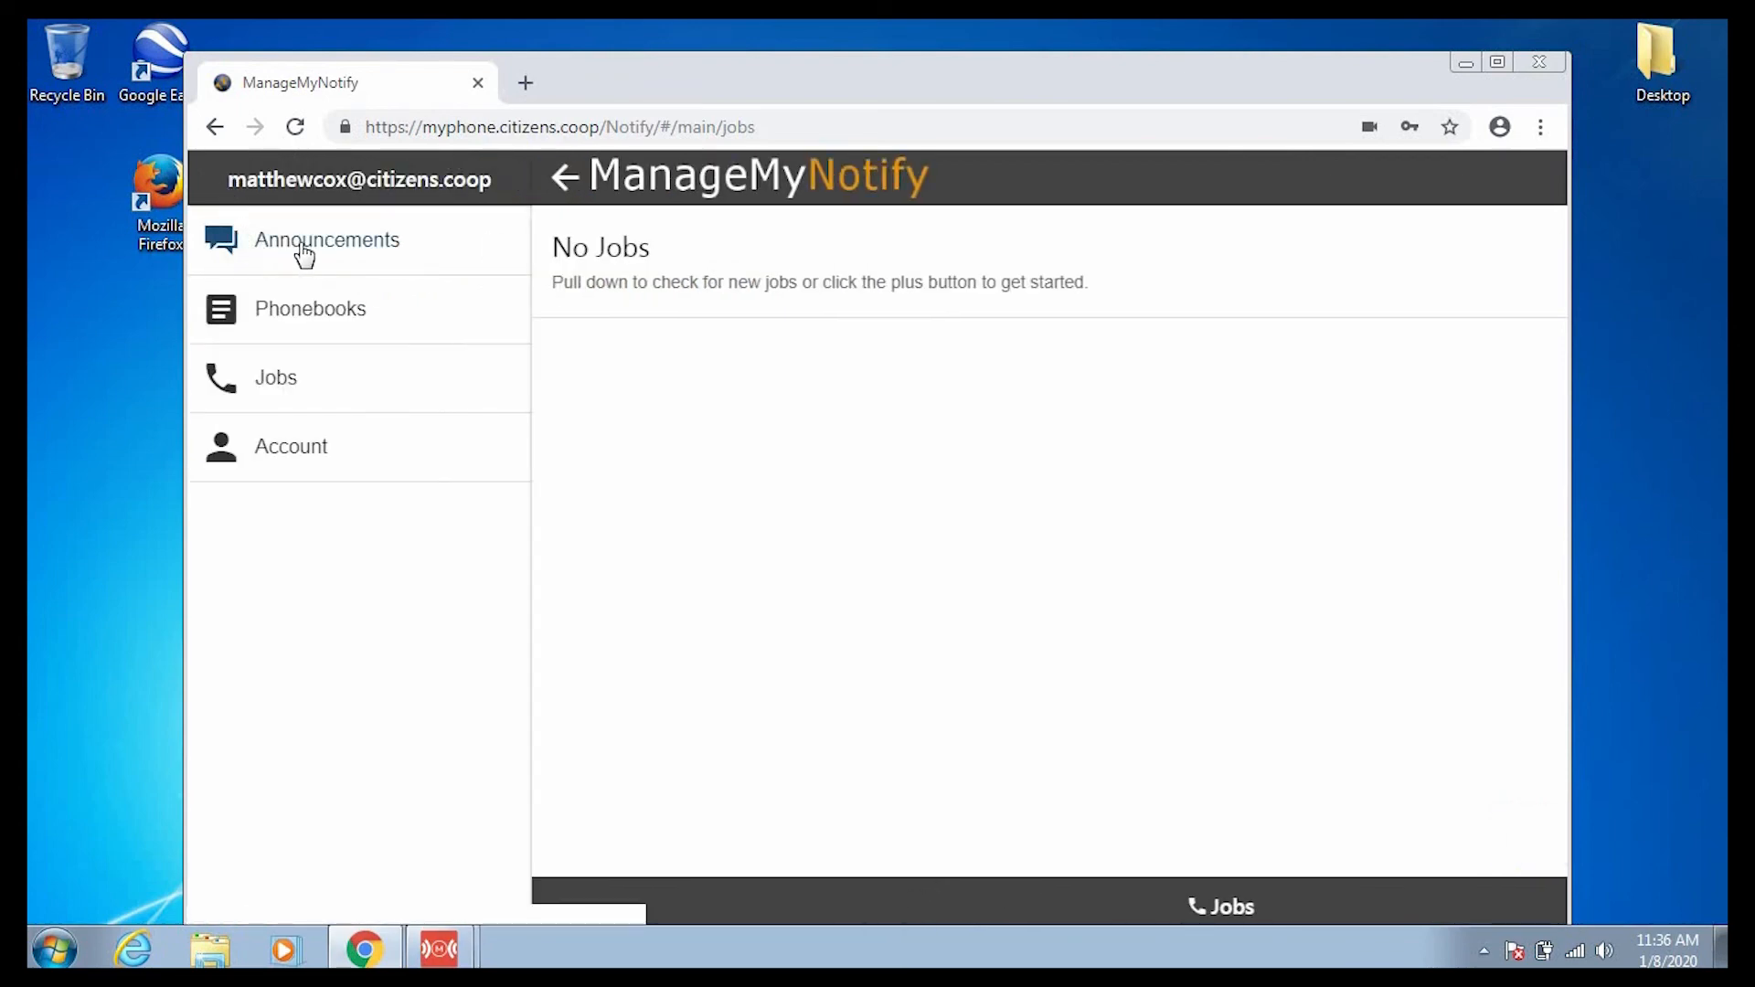
click(299, 252)
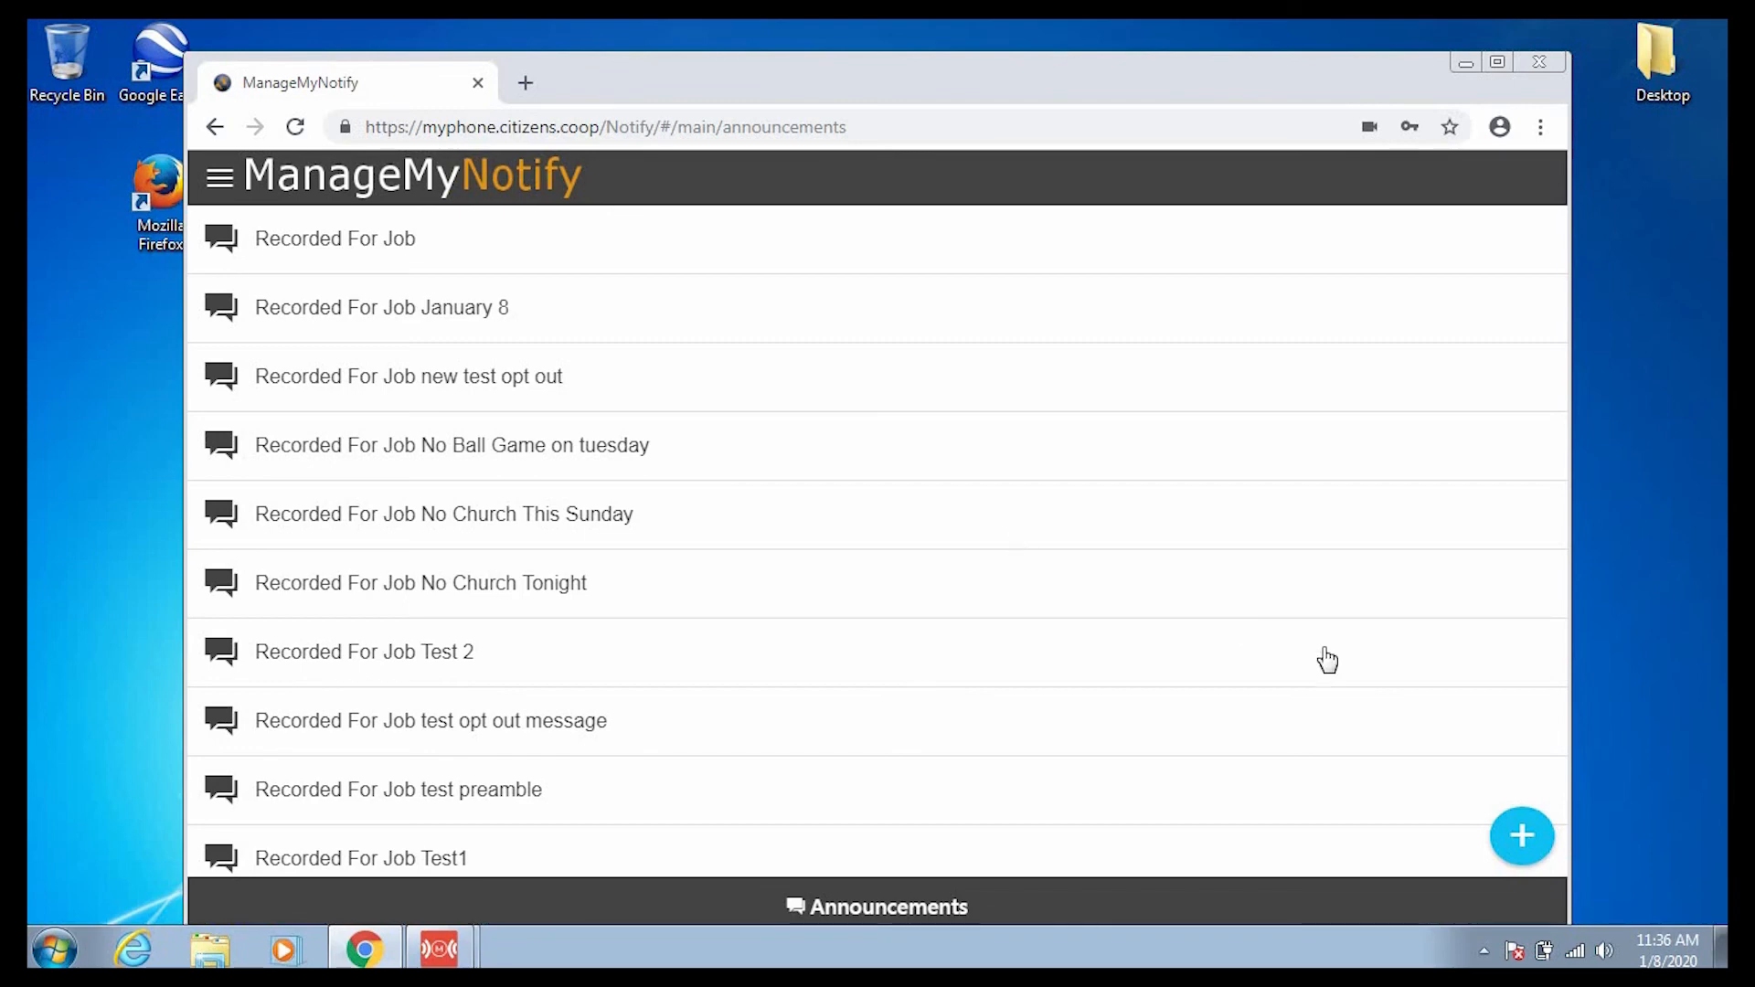
click(1521, 836)
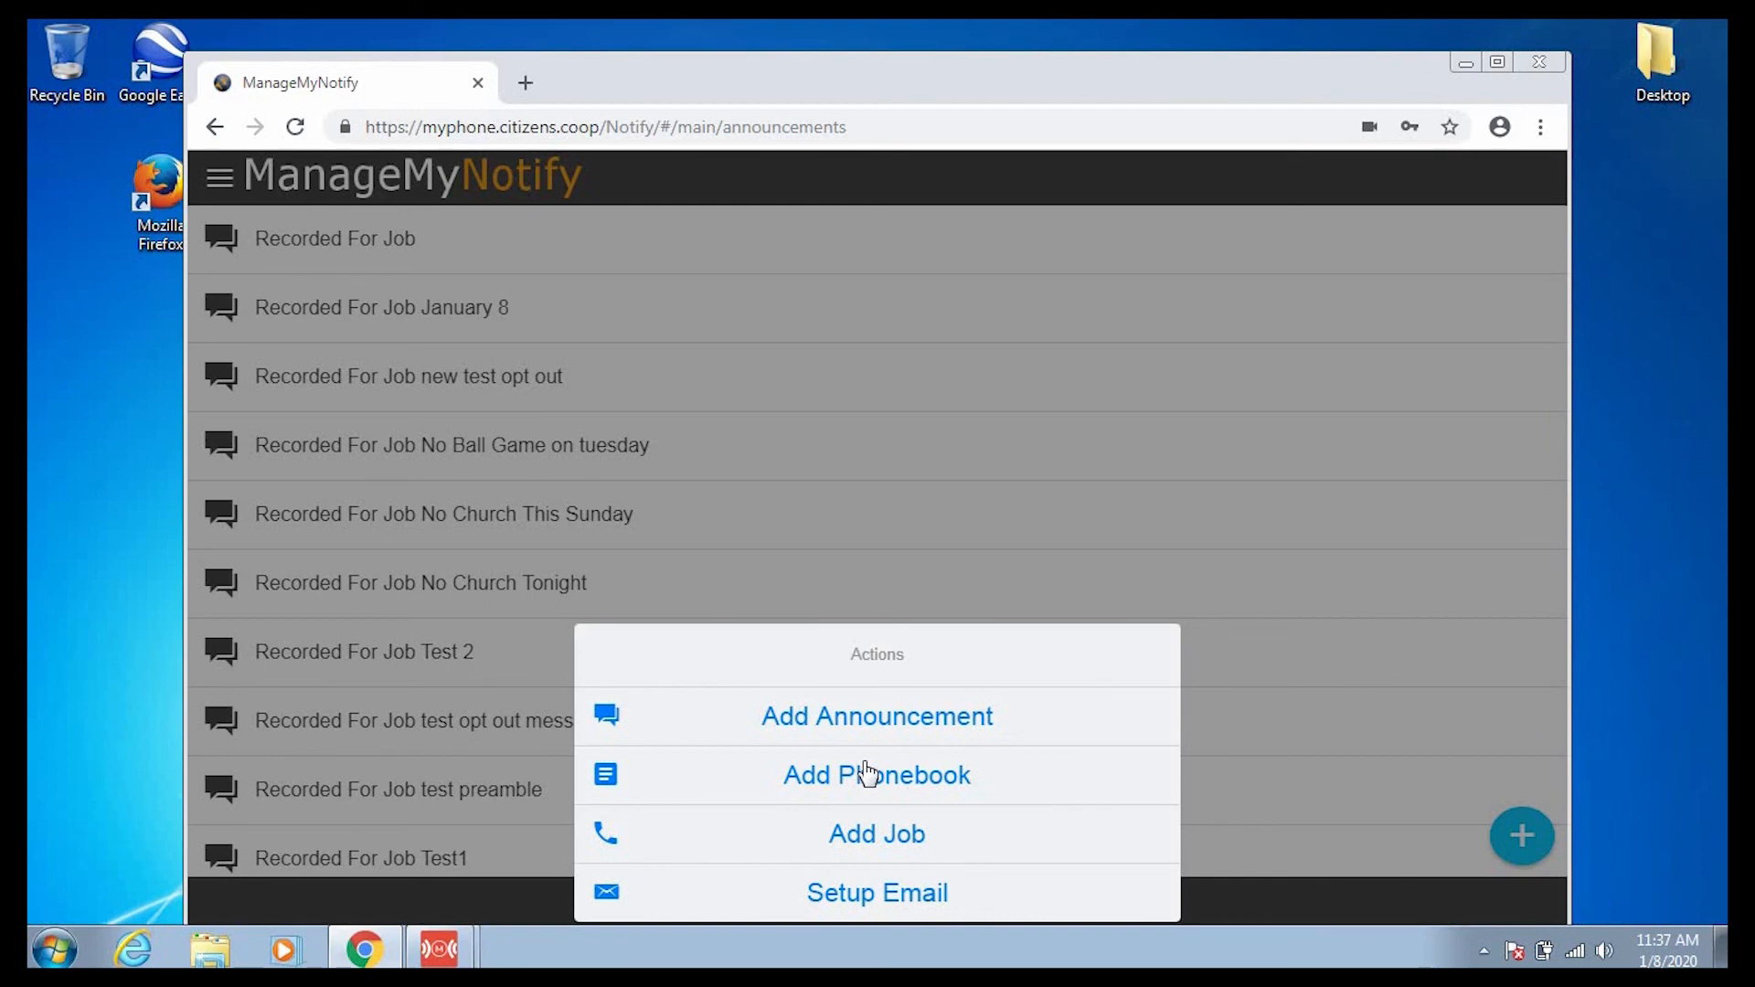
click(1384, 661)
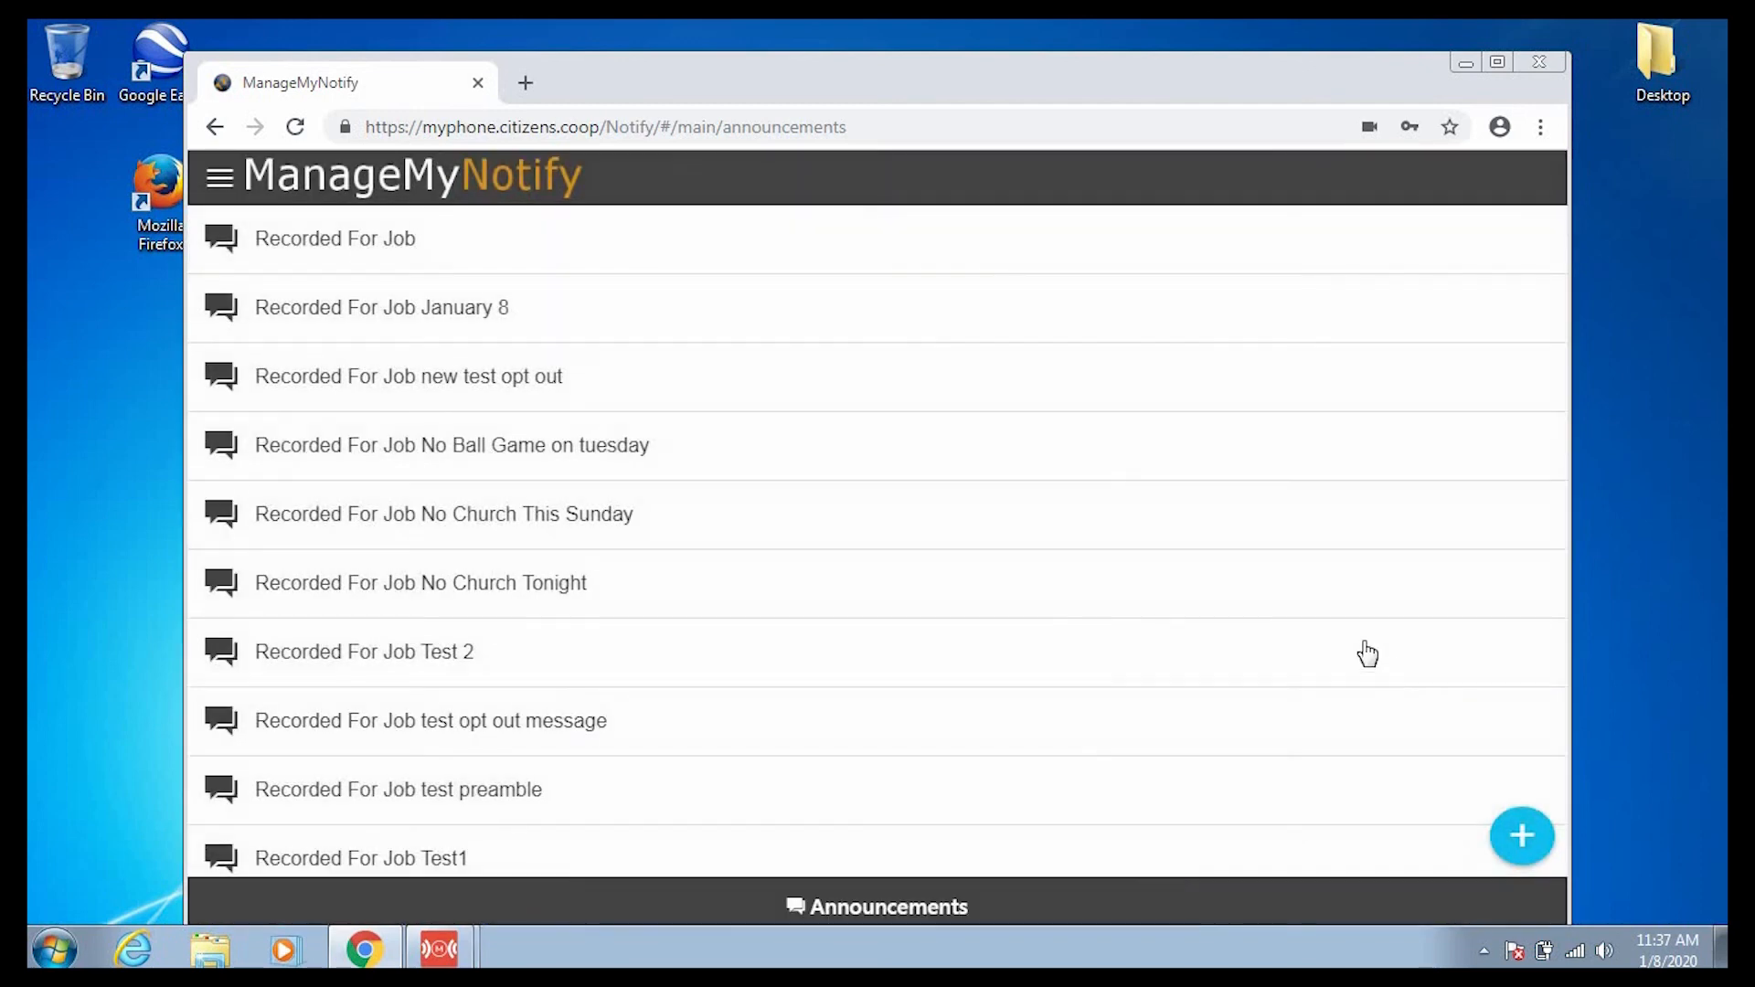
click(220, 178)
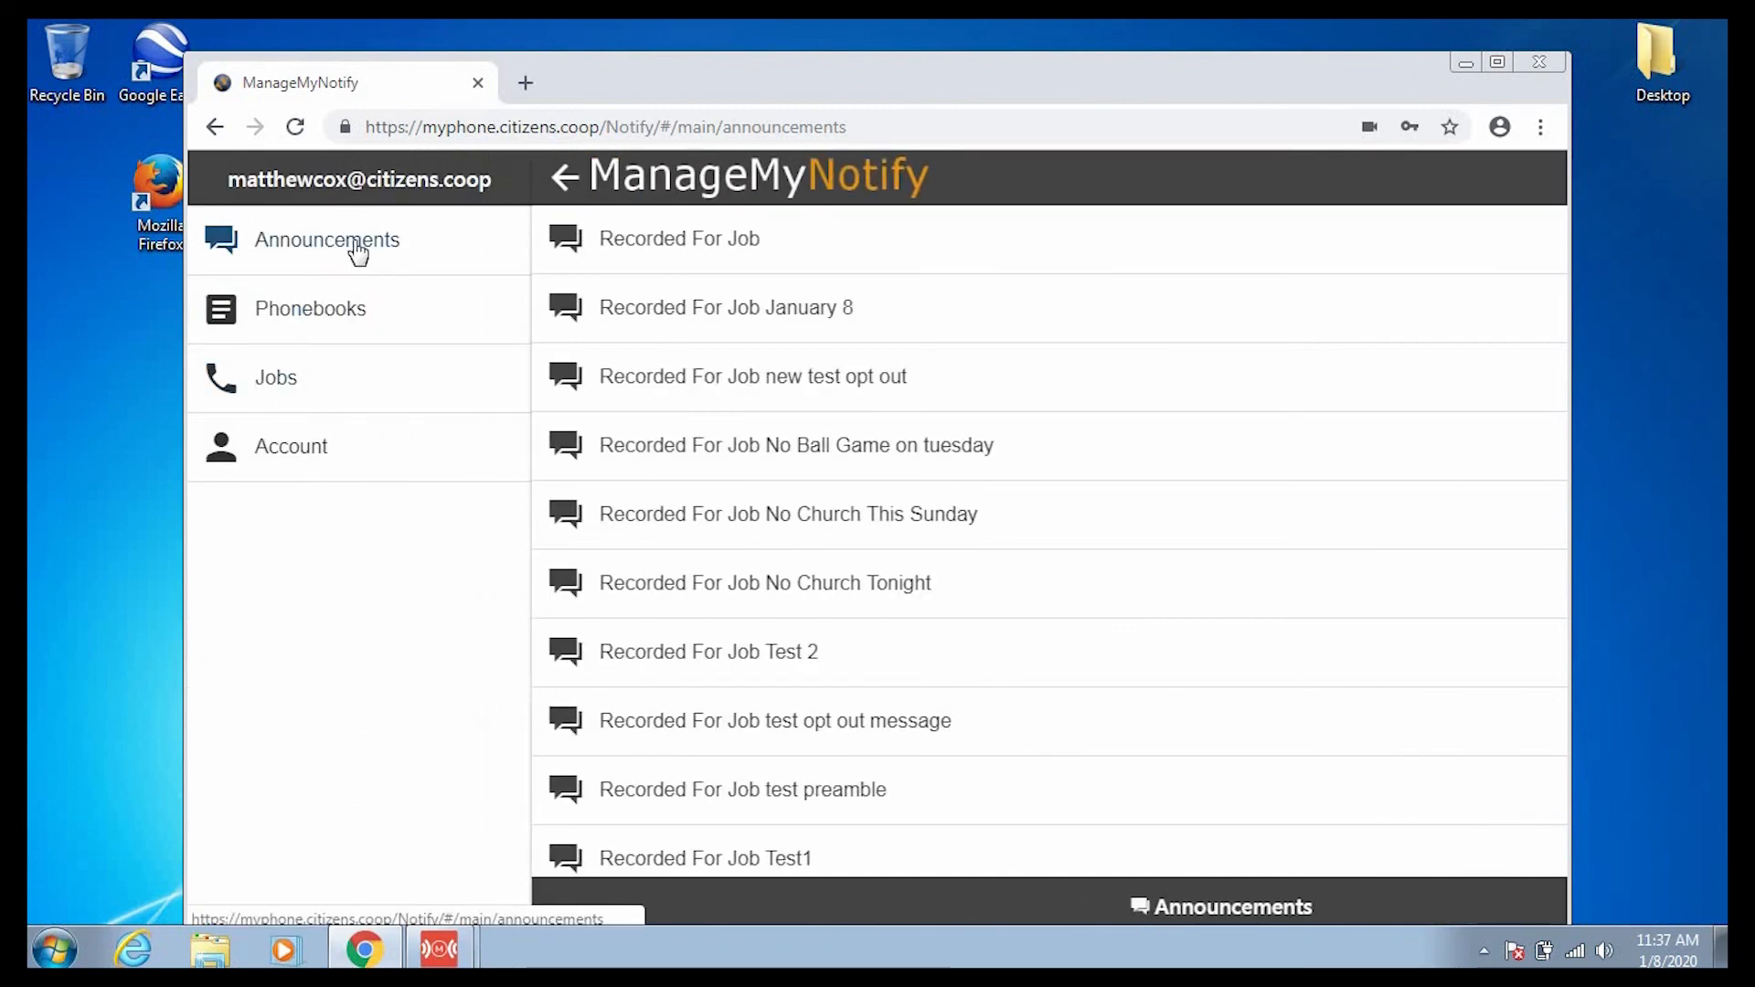
click(802, 265)
click(799, 265)
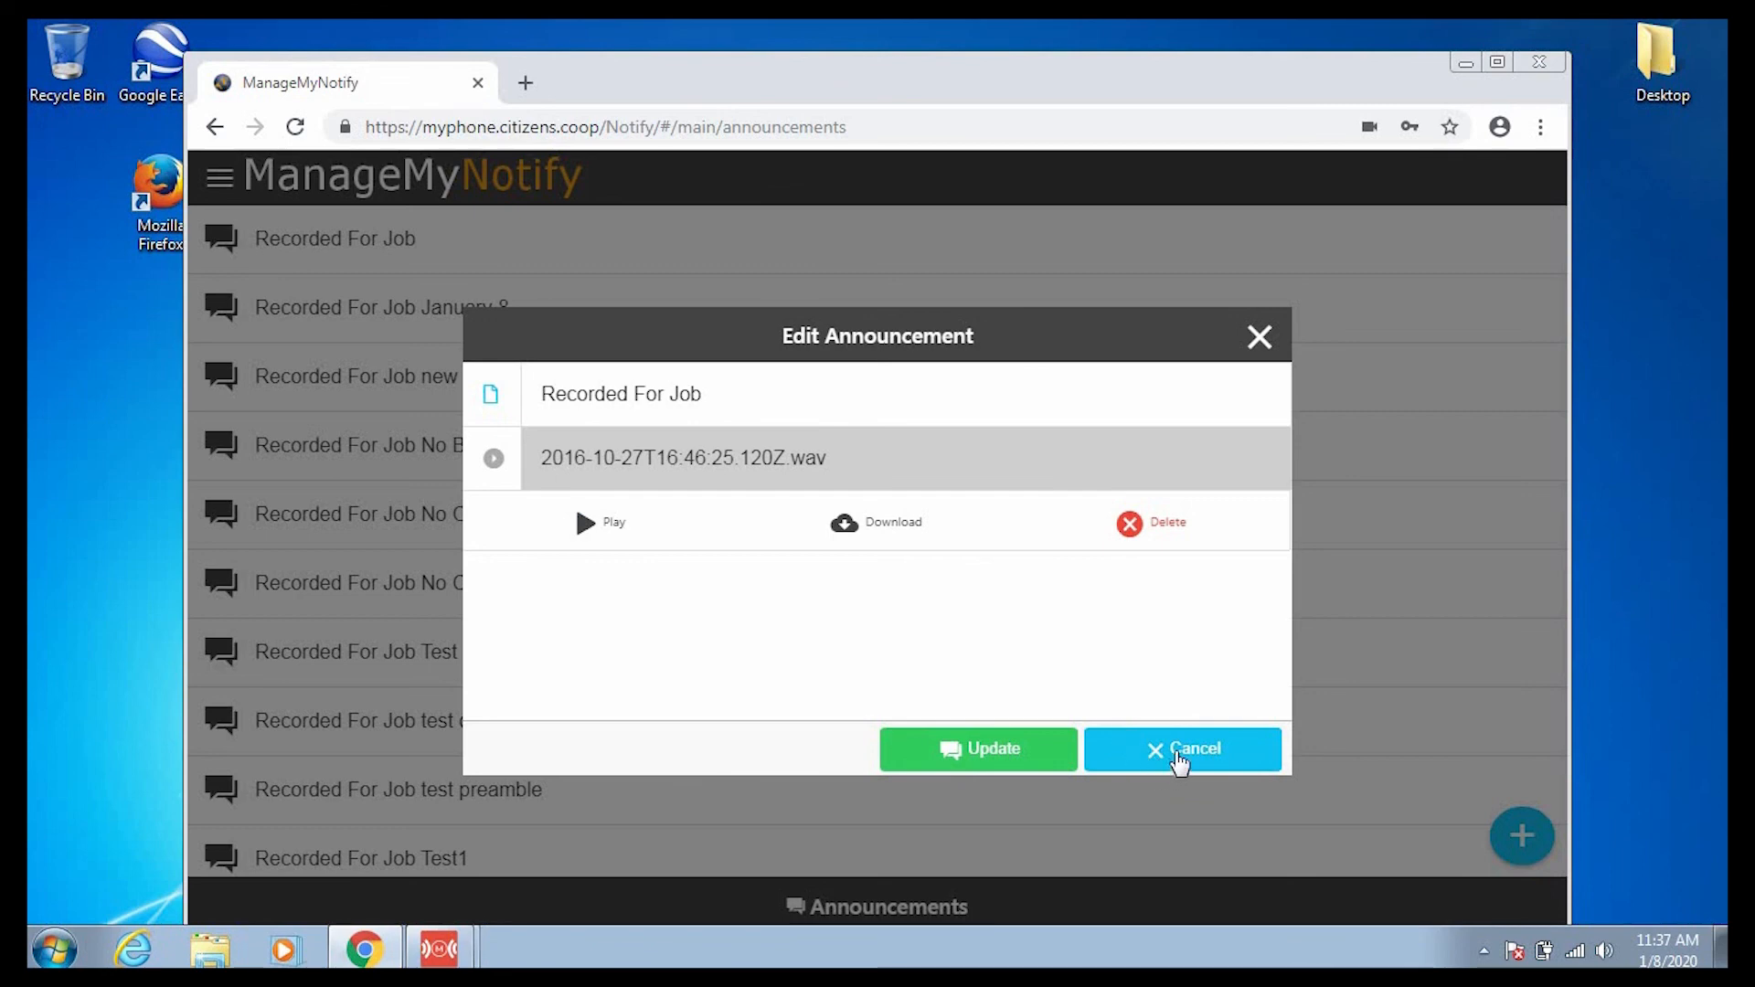
click(1179, 760)
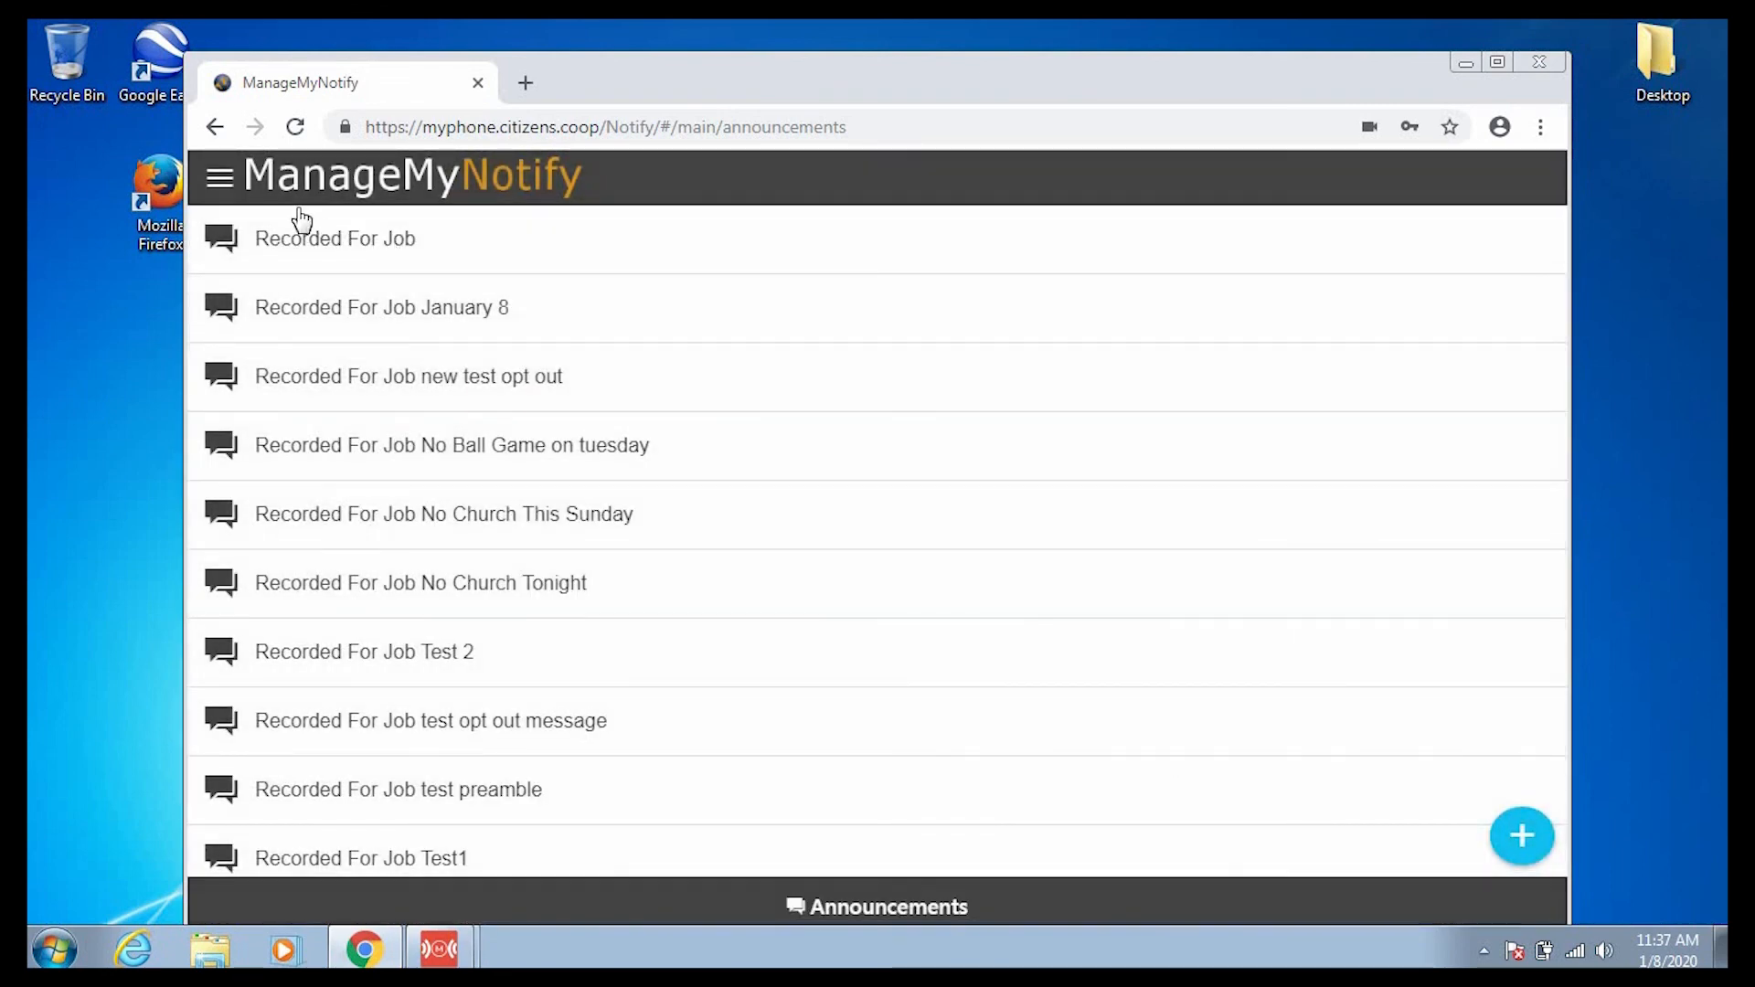
click(219, 177)
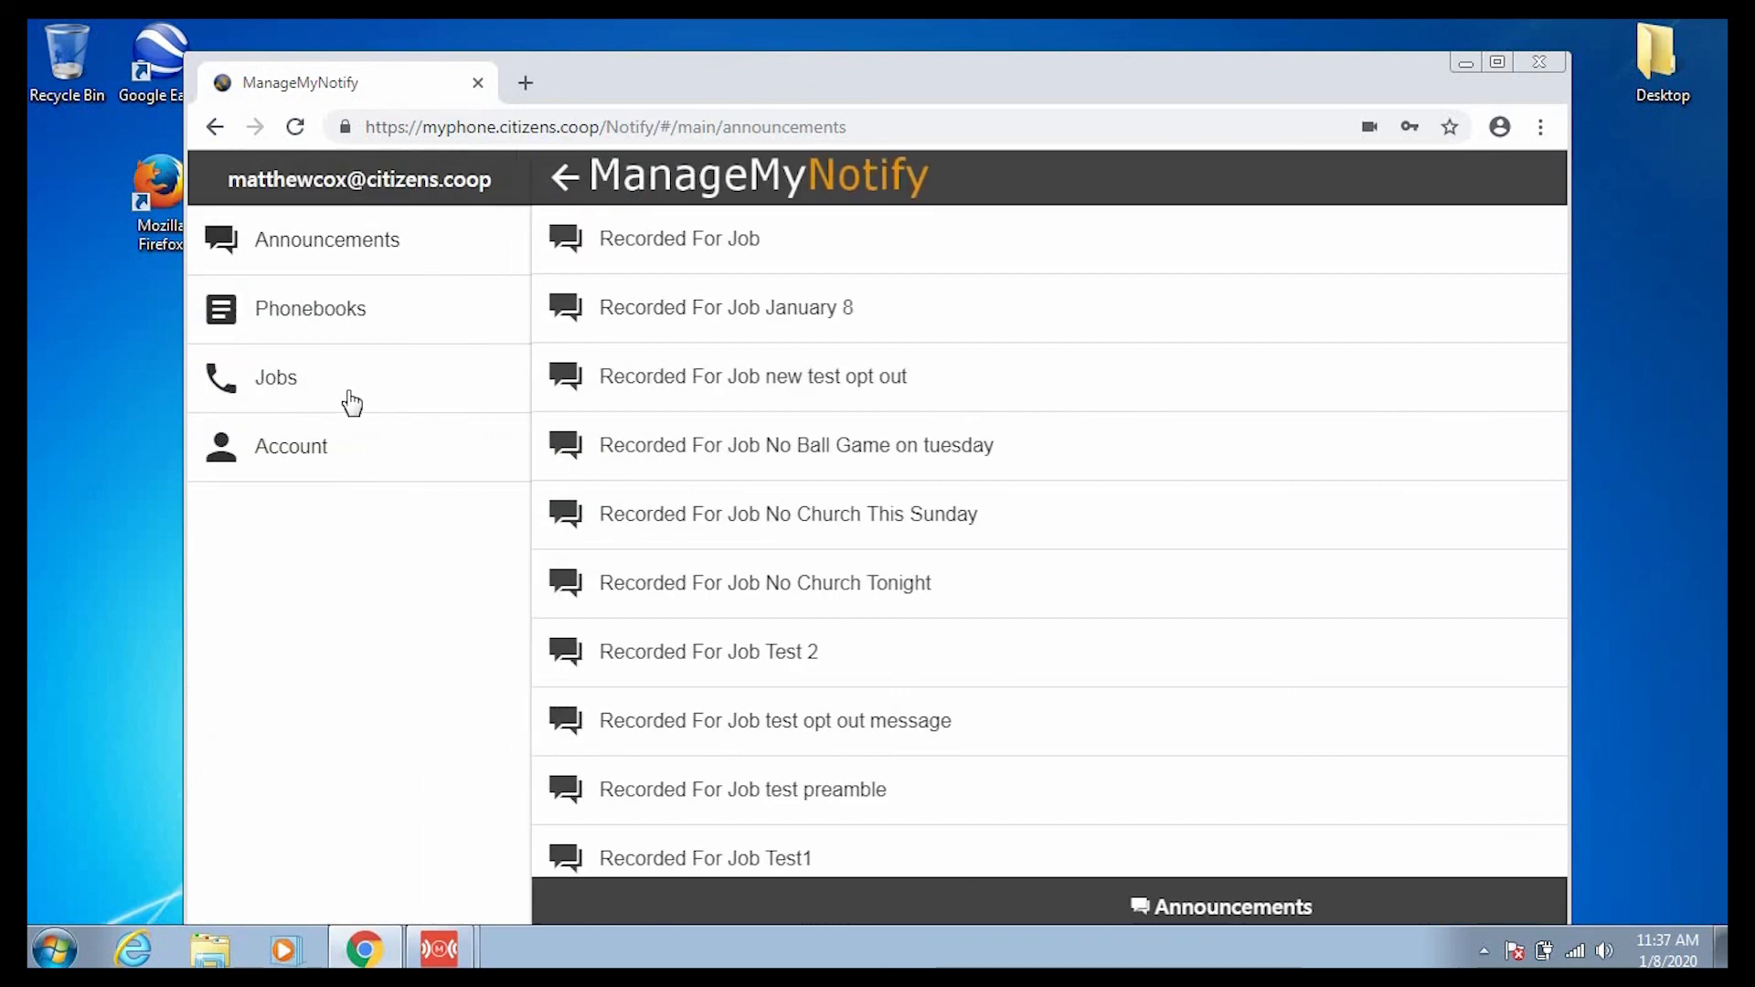
click(340, 459)
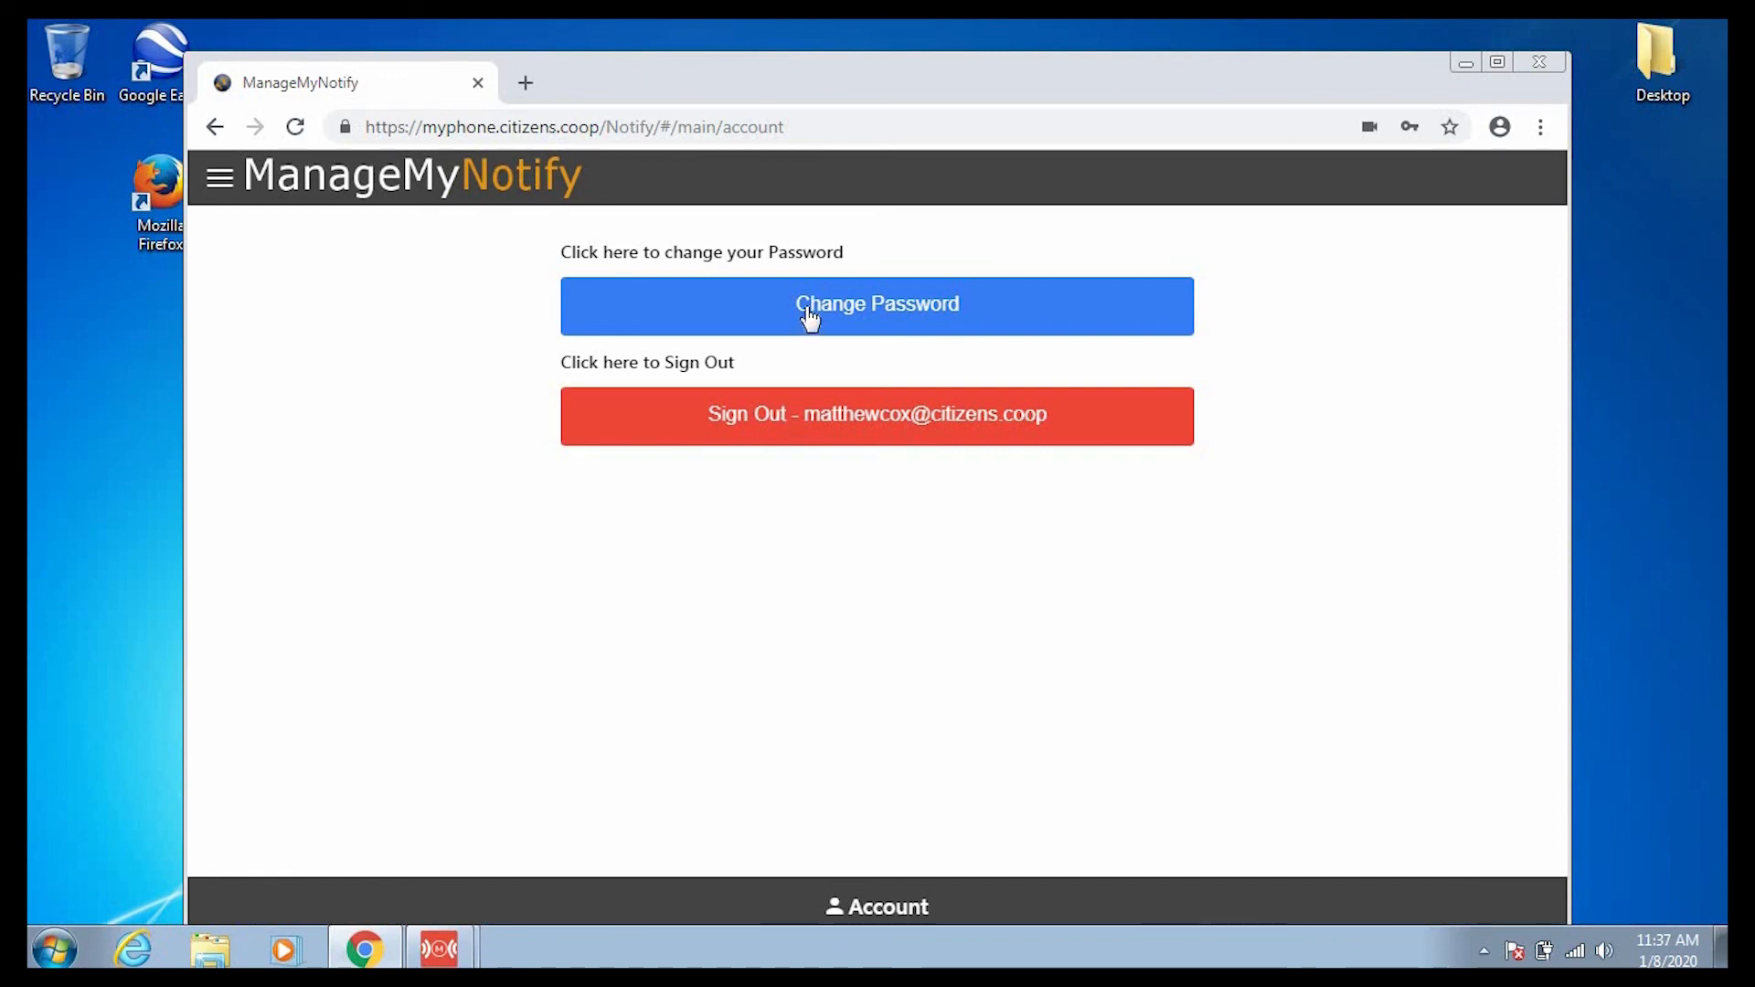
click(234, 179)
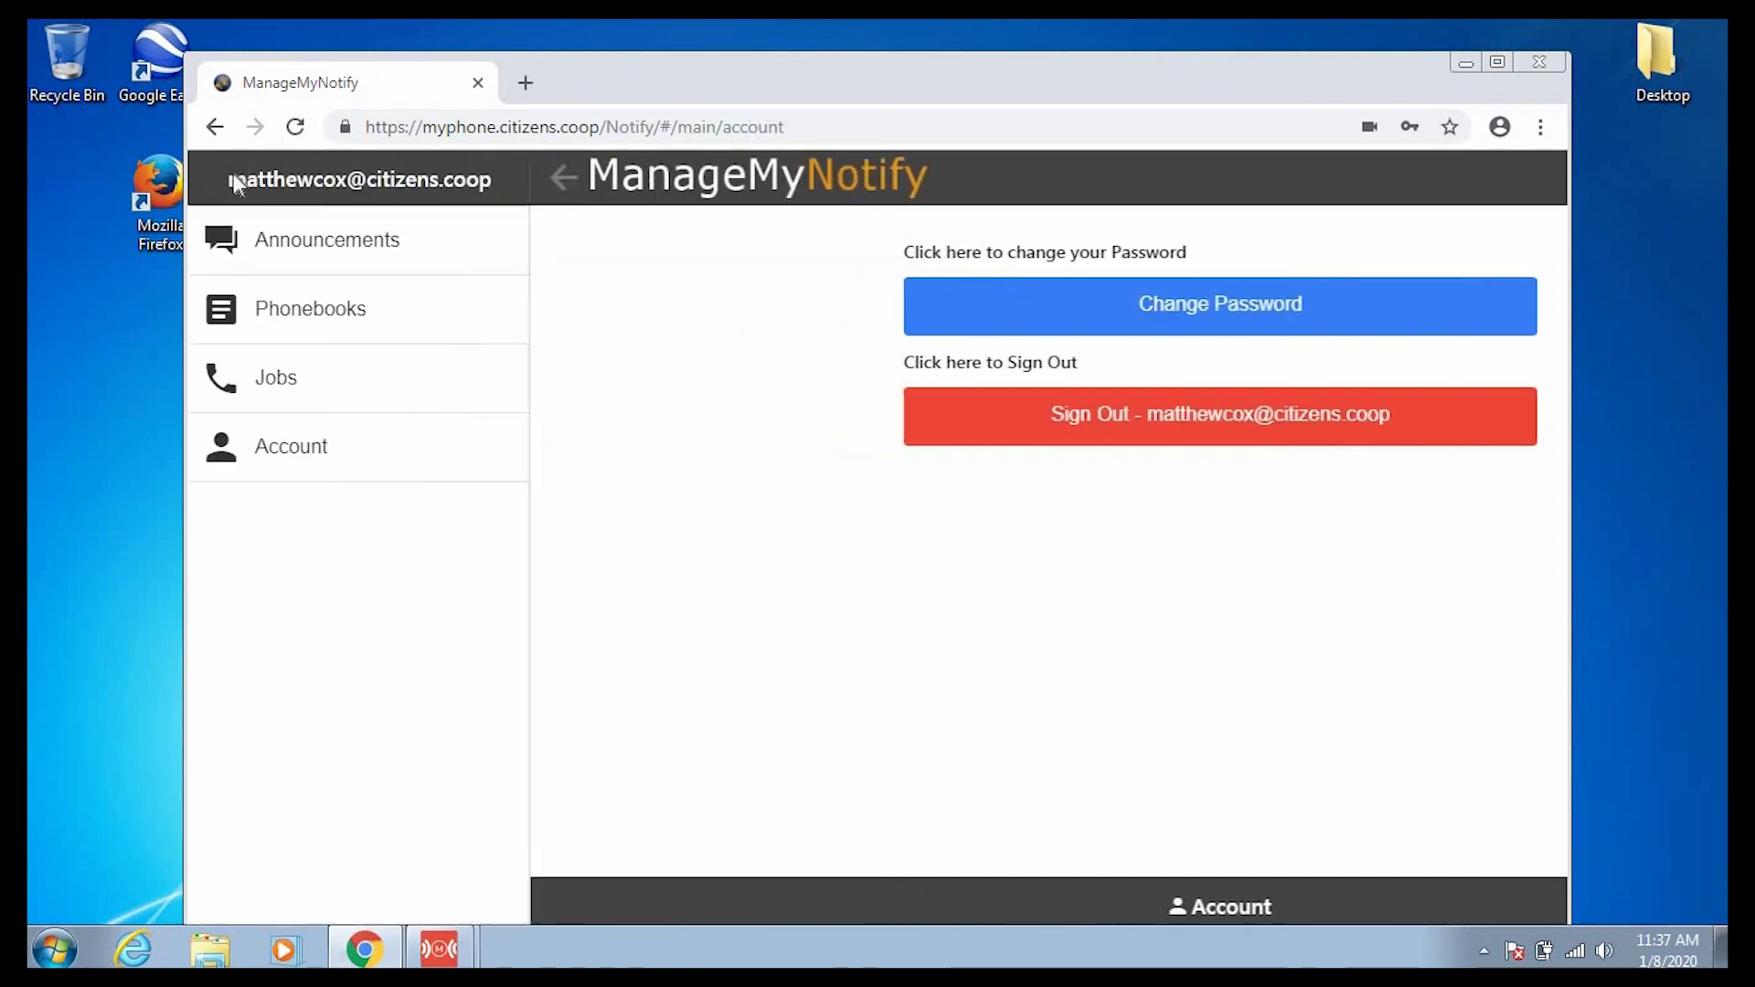
click(277, 255)
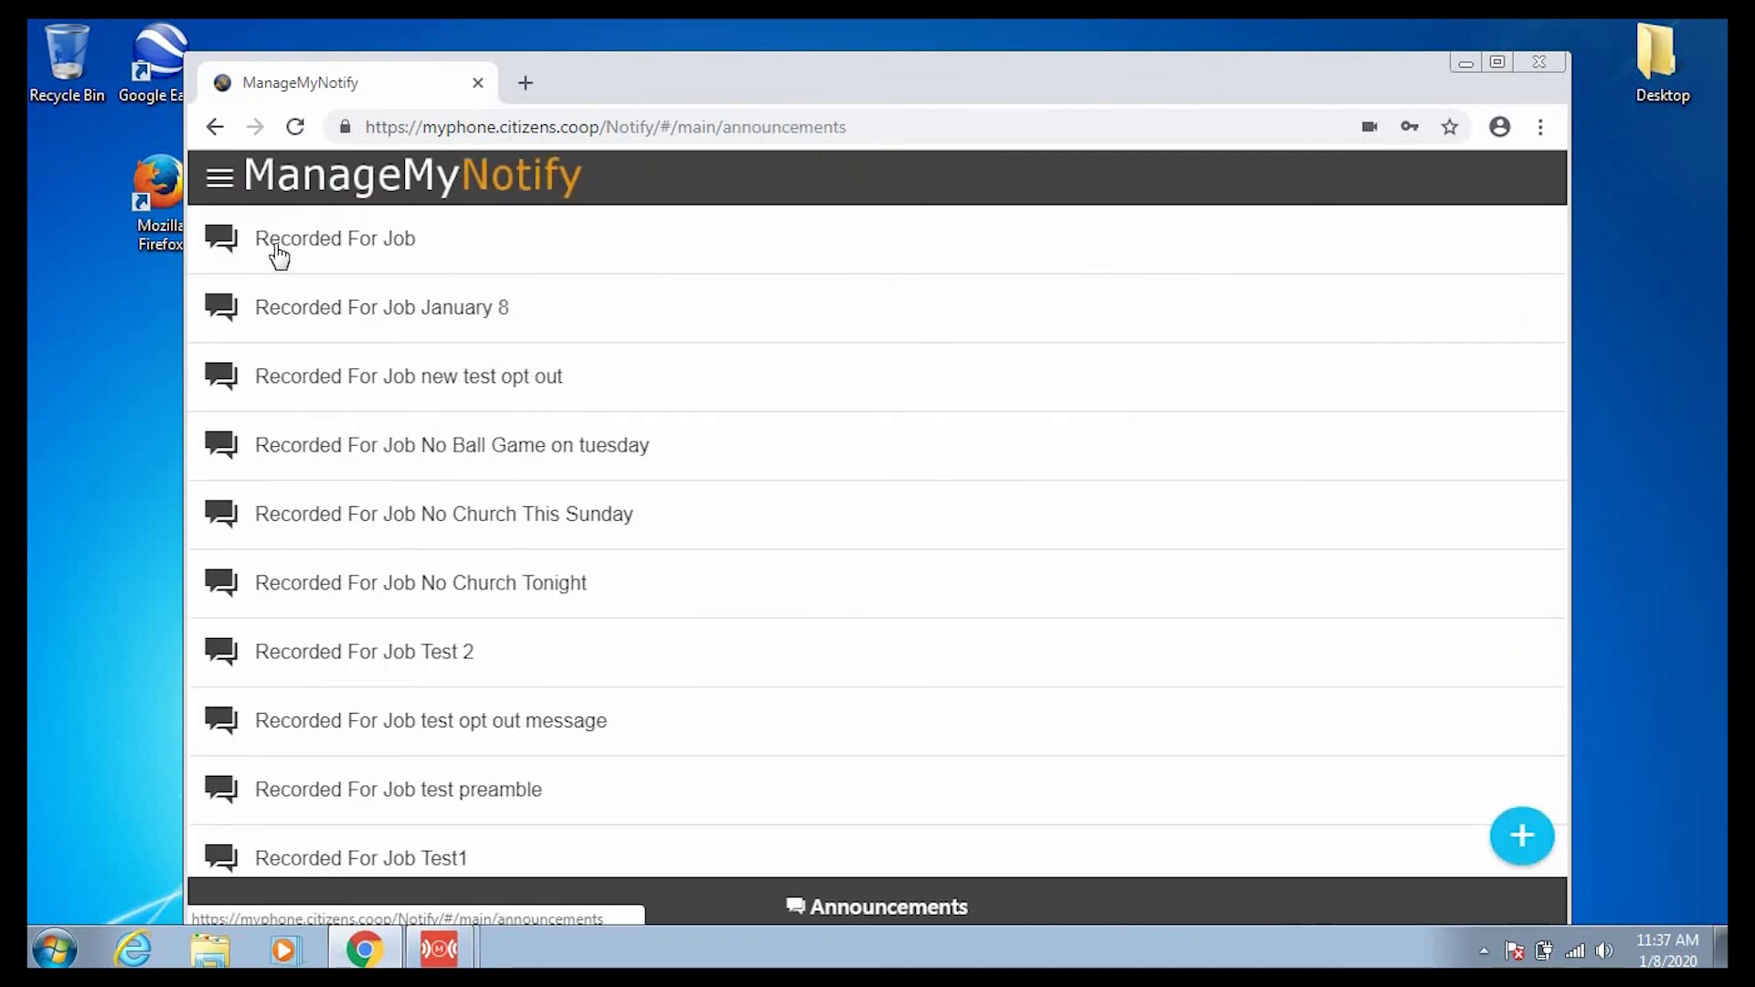